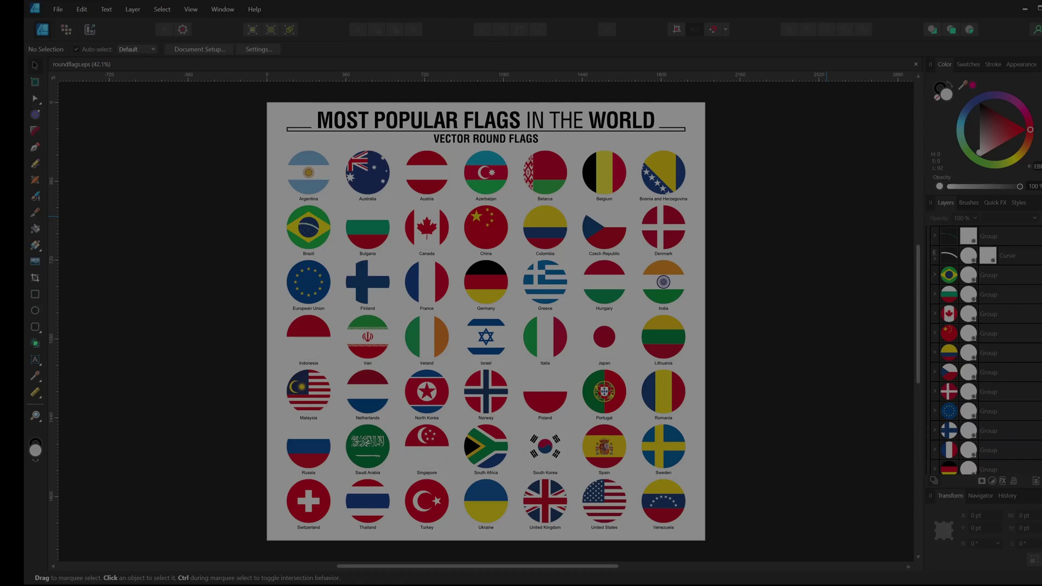
# Copy the France flag into a new 1920 × 1080 px document with a transparent background, placed near the page's upper-left corner
pyautogui.click(428, 292)
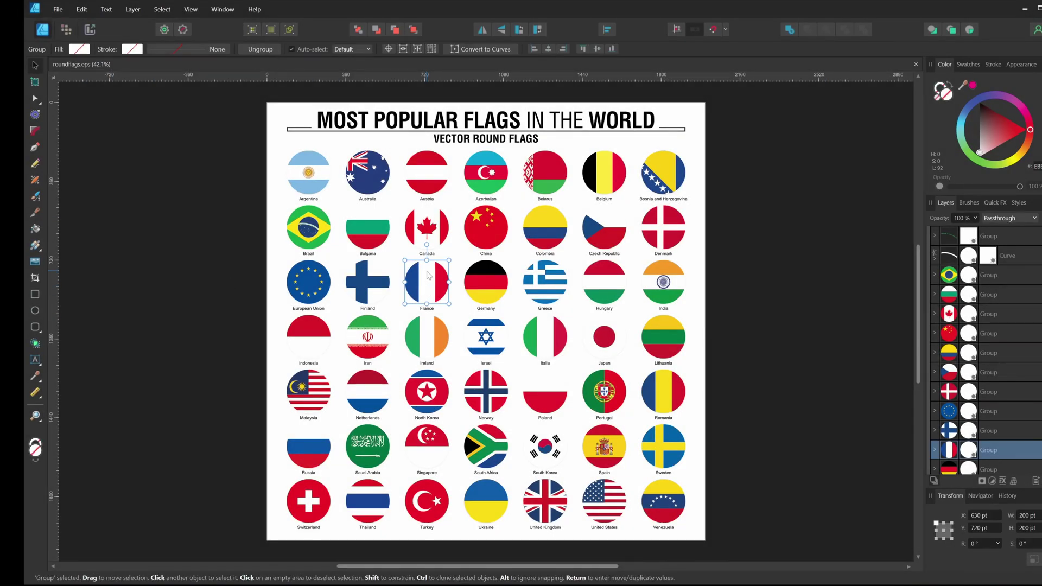
pyautogui.hotkey('ctrl', 'n')
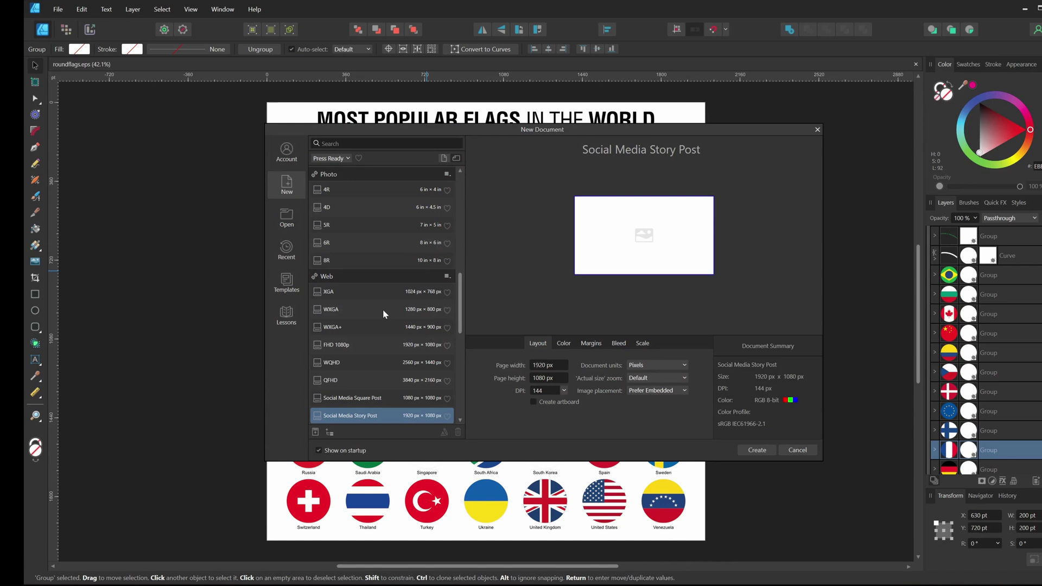
pyautogui.click(755, 450)
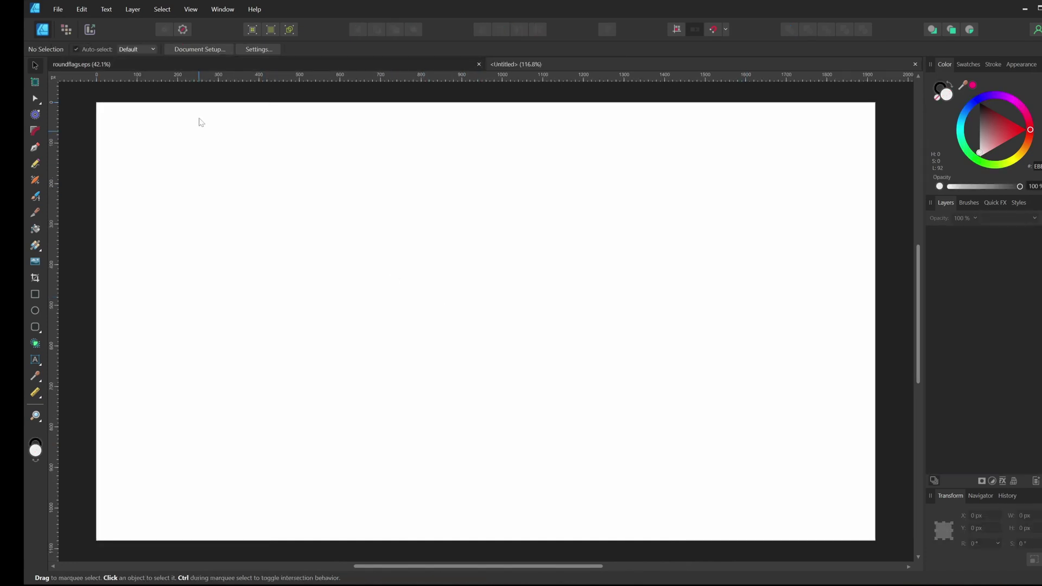
pyautogui.click(199, 49)
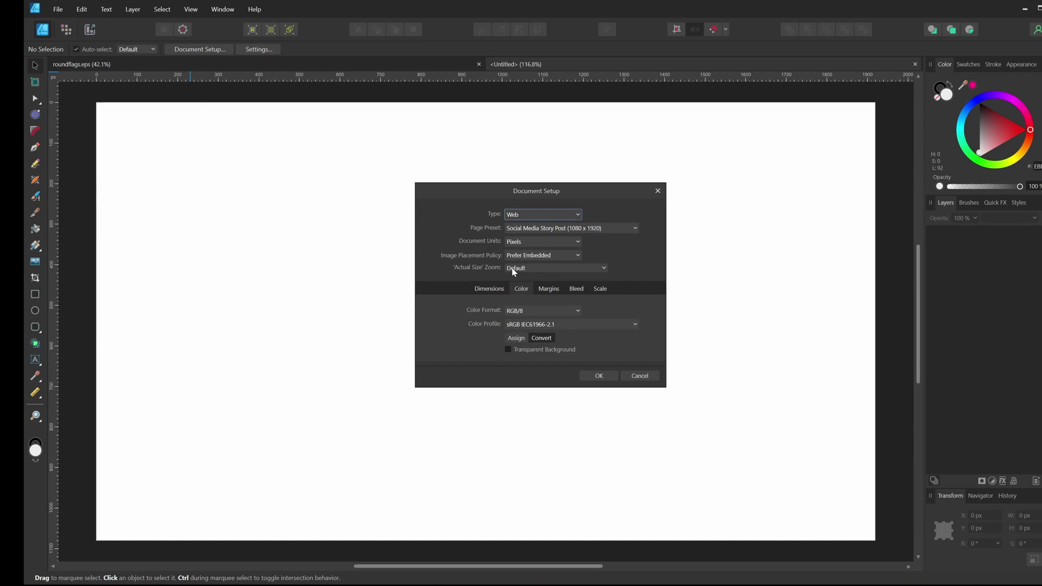
pyautogui.click(535, 351)
pyautogui.click(598, 375)
pyautogui.hotkey('ctrl', 'v')
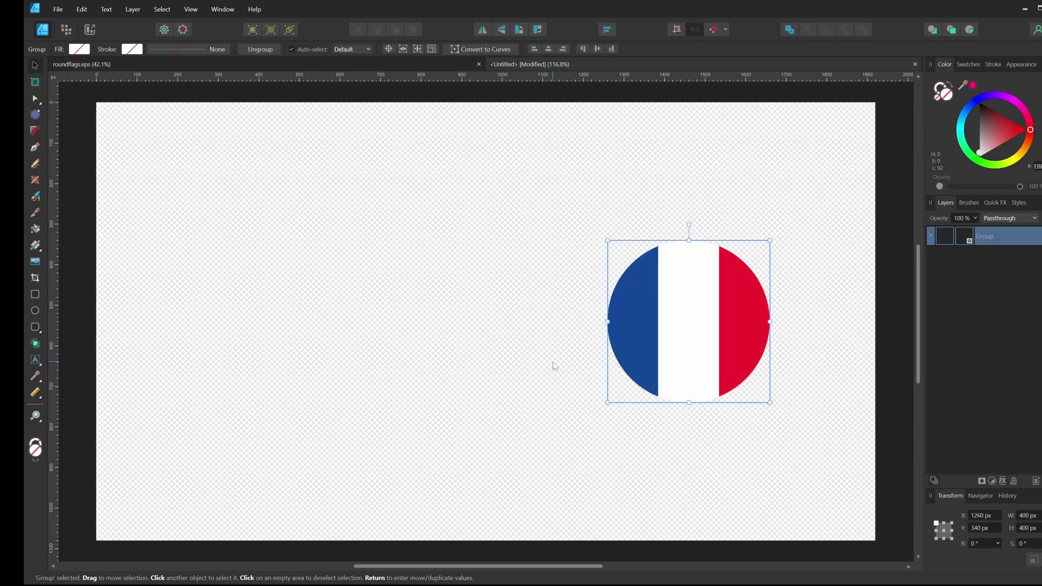
pyautogui.moveTo(665, 328); pyautogui.dragTo(212, 224)
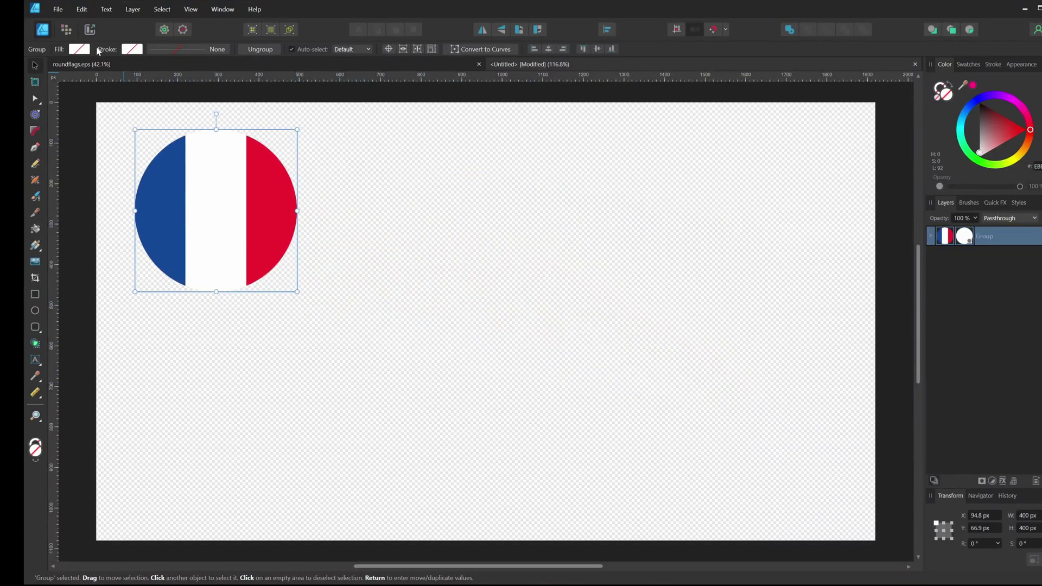
# Start an SVG export of the selected flag and create a Flags folder inside 3D Printing as its destination
pyautogui.click(57, 10)
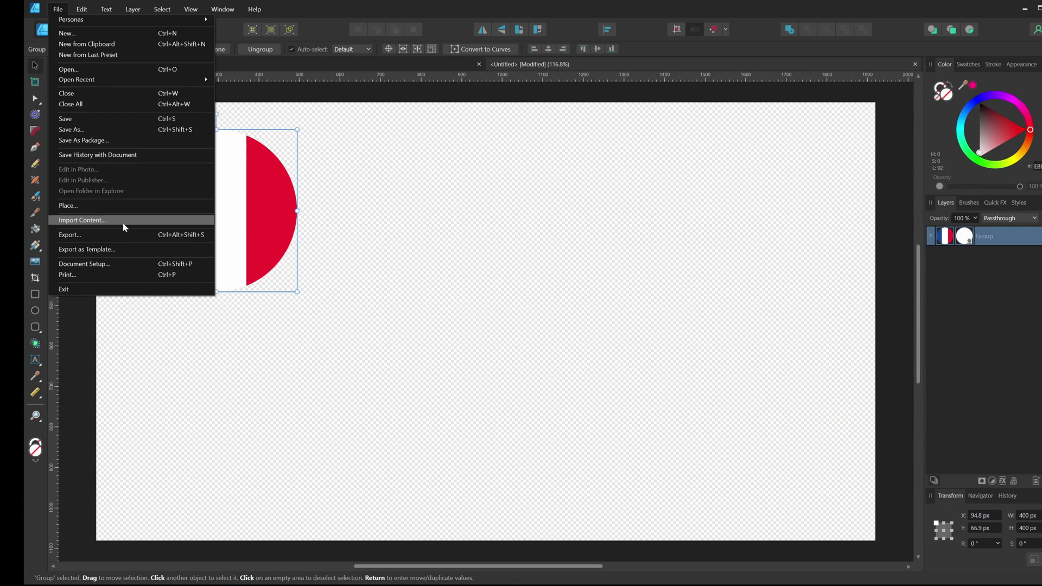
pyautogui.click(197, 237)
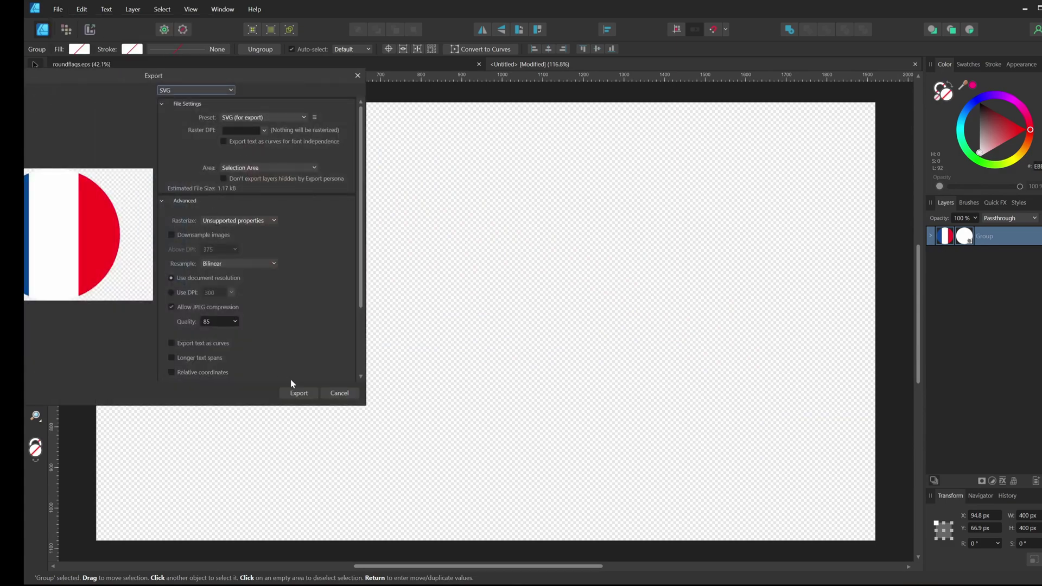
pyautogui.click(298, 393)
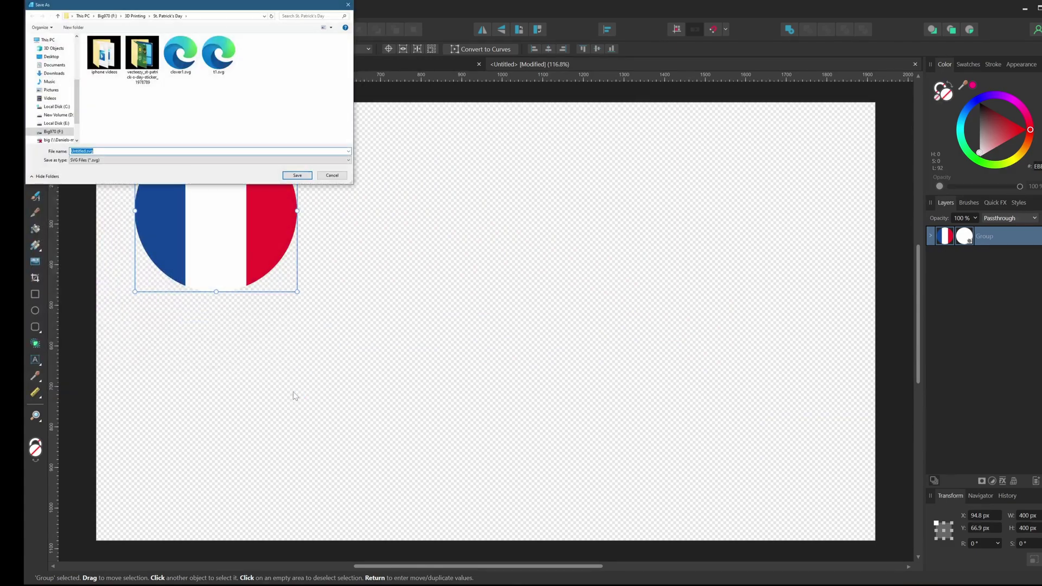
pyautogui.click(58, 16)
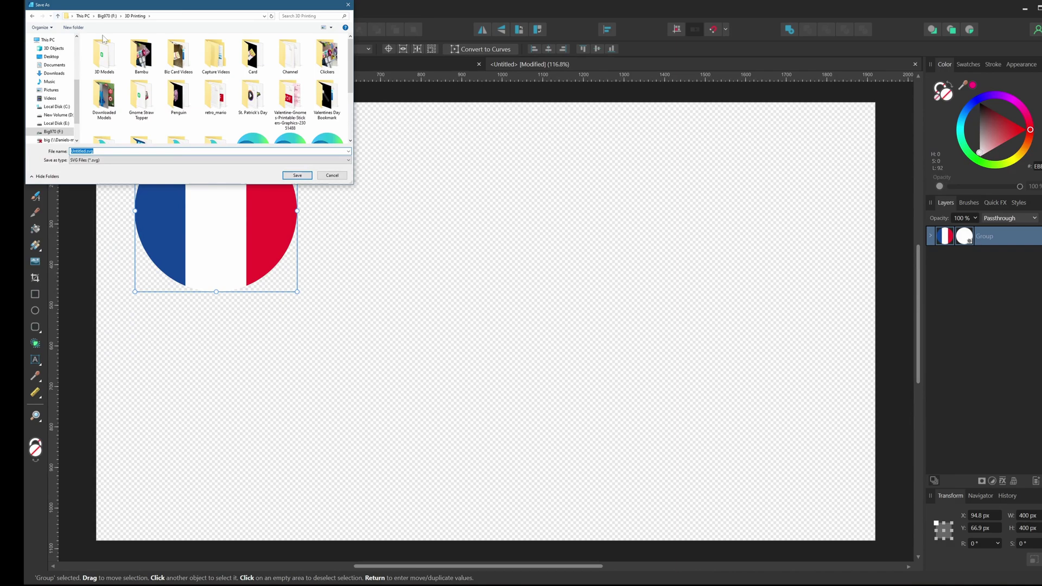
pyautogui.click(72, 27)
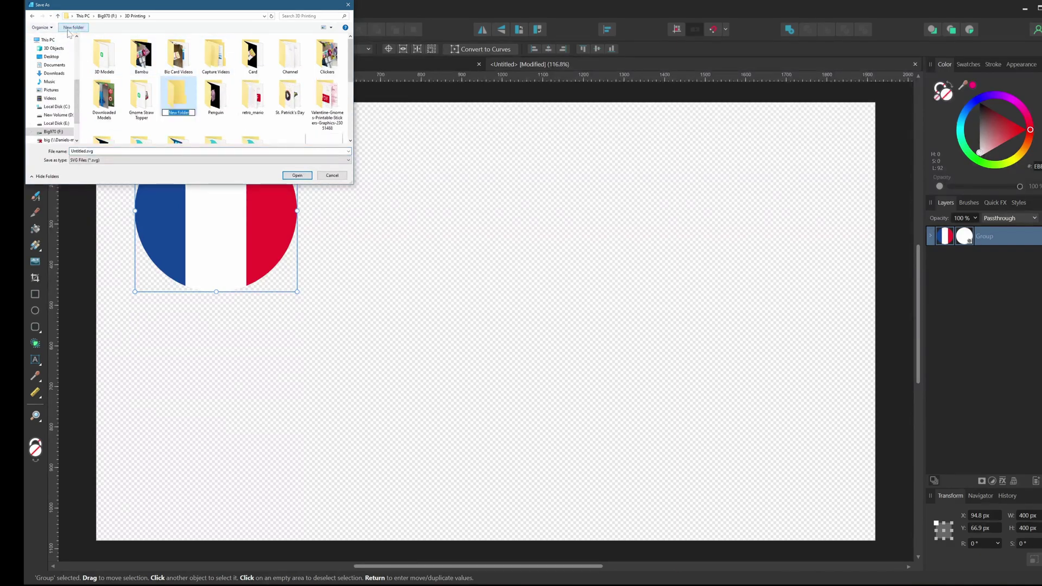
pyautogui.write('Flags')
pyautogui.press('Return')
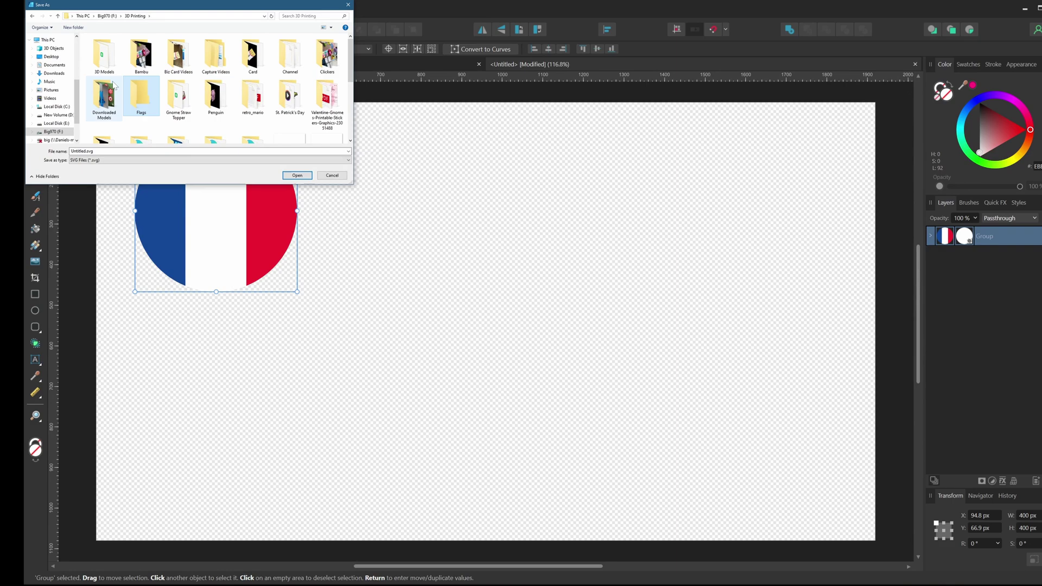
pyautogui.doubleClick(139, 98)
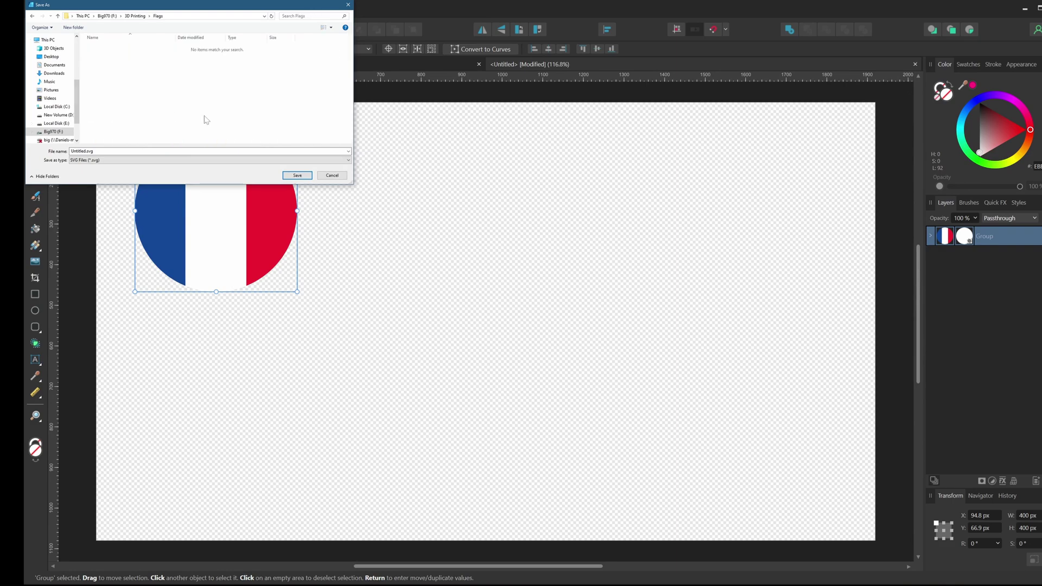
# Save the exported SVG as France in the Flags folder
pyautogui.doubleClick(79, 151)
pyautogui.write('France')
pyautogui.press('Return')
# Copy the Italy flag from roundflags.eps into a new transparent 1920 × 1080 px document, placed near the page's upper-left corner
pyautogui.click(132, 66)
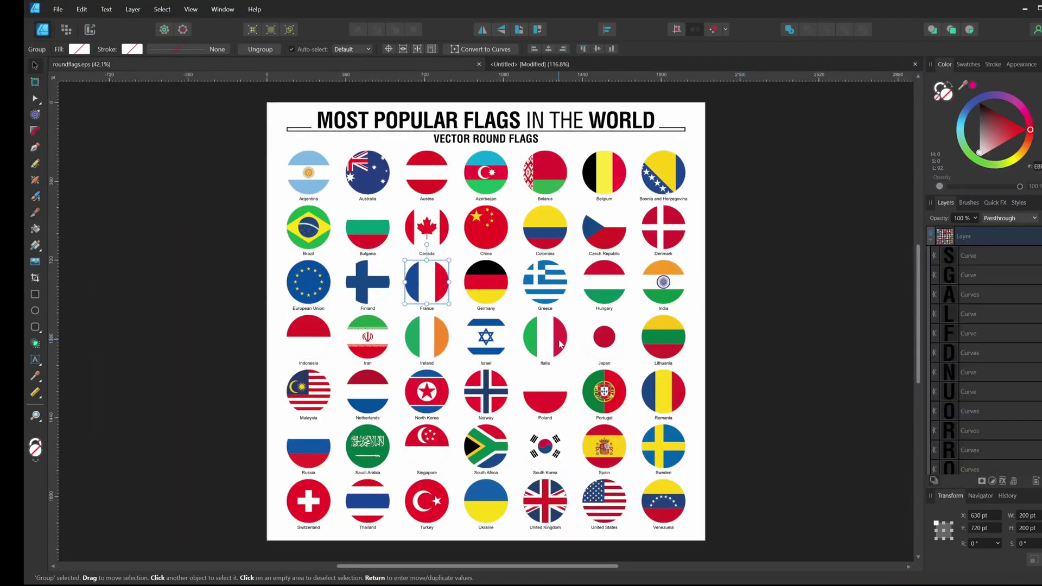
pyautogui.click(560, 344)
pyautogui.hotkey('ctrl', 'n')
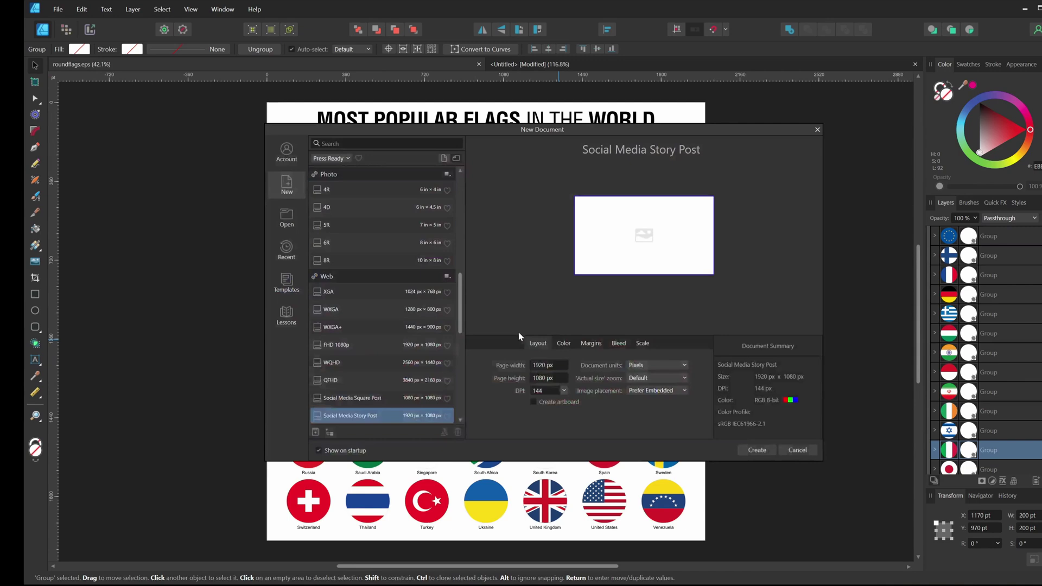
pyautogui.click(564, 343)
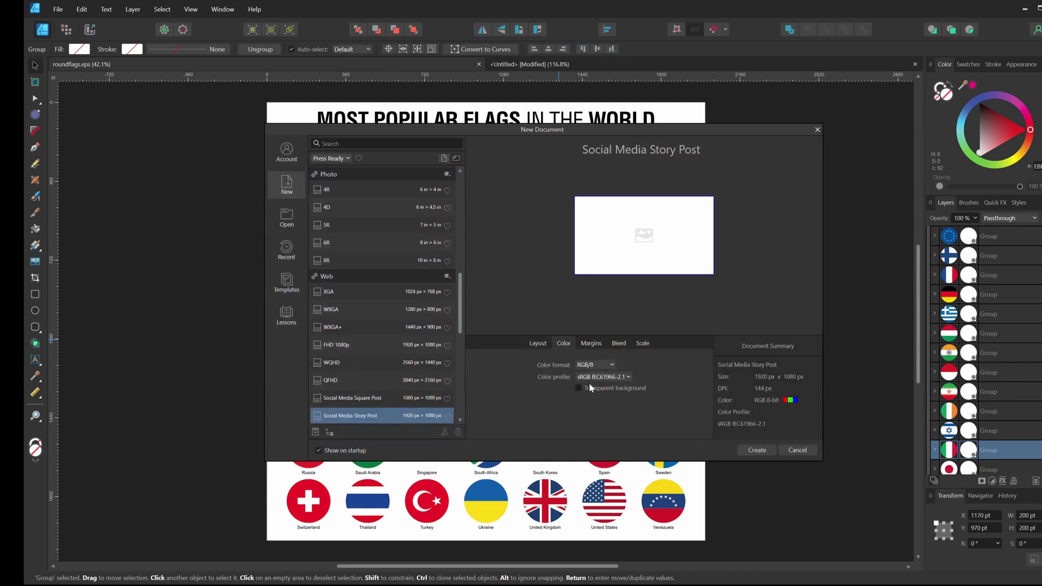
pyautogui.click(578, 388)
pyautogui.click(757, 449)
pyautogui.hotkey('ctrl', 'v')
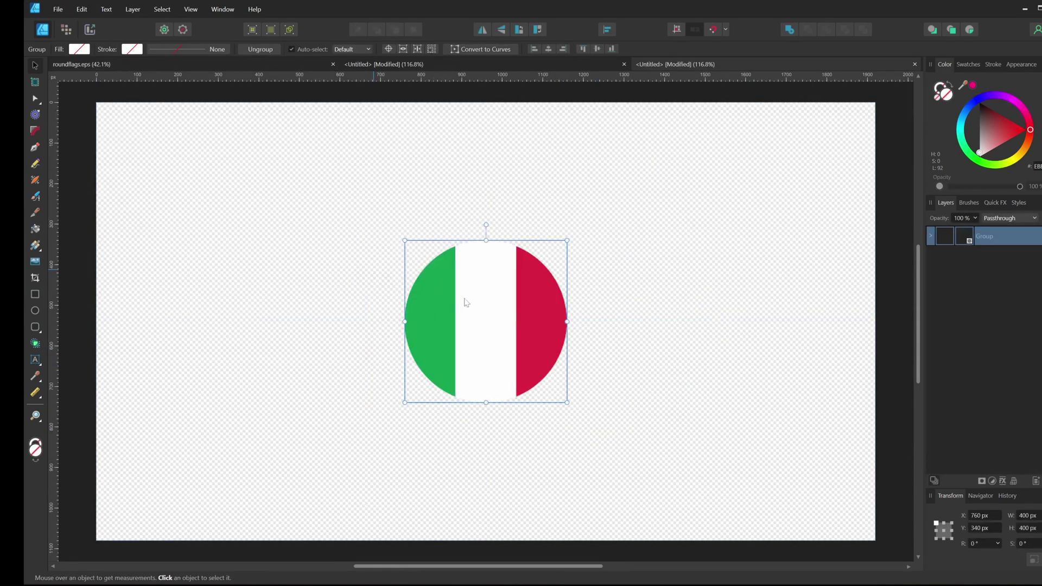
pyautogui.moveTo(465, 301); pyautogui.dragTo(176, 176)
# Export the selected Italy flag as an SVG named Italy in the Flags folder, and return to roundflags.eps
pyautogui.click(57, 10)
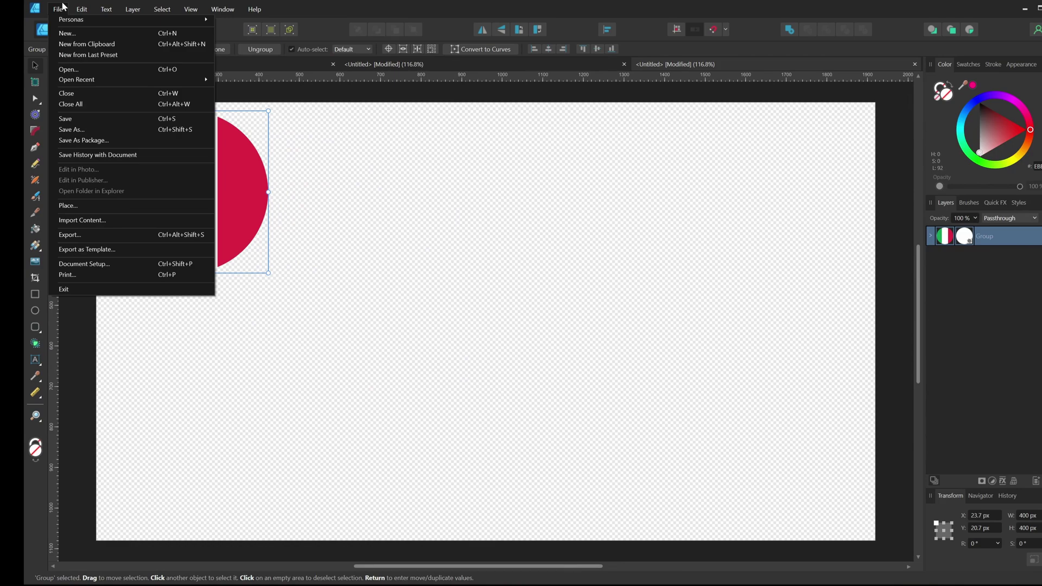
pyautogui.click(154, 235)
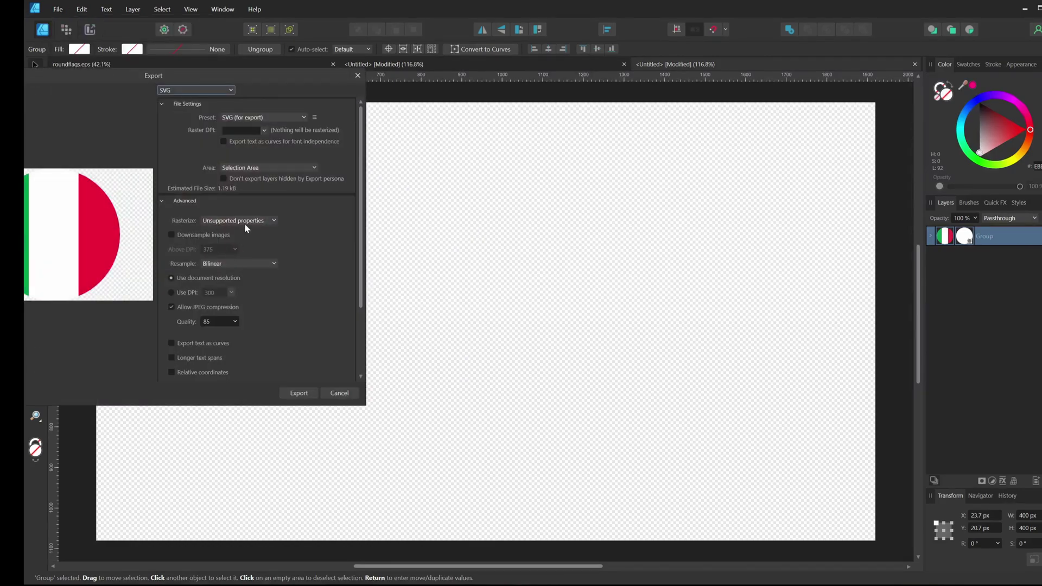
pyautogui.click(304, 394)
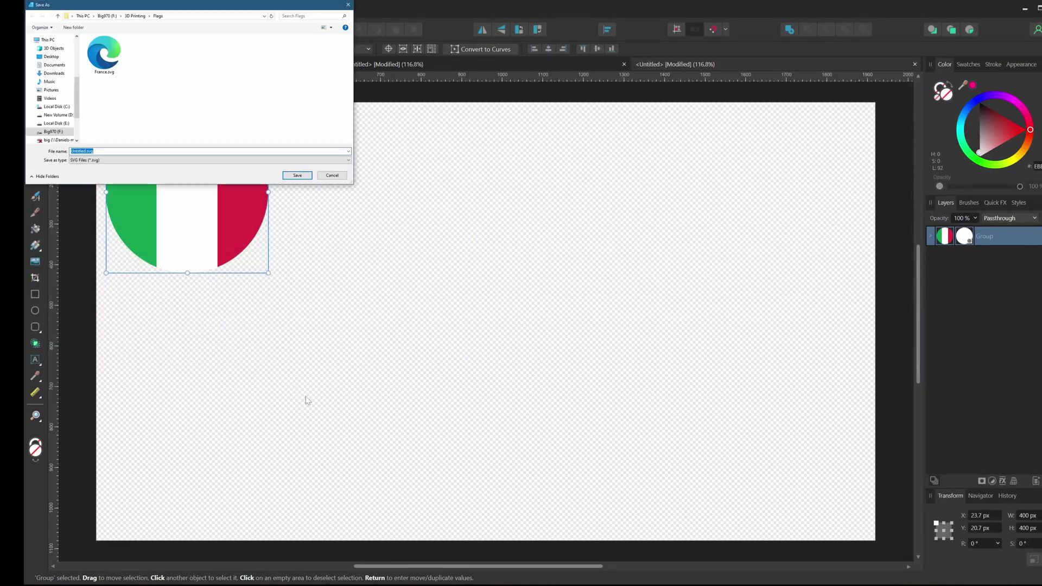
pyautogui.write('Ita')
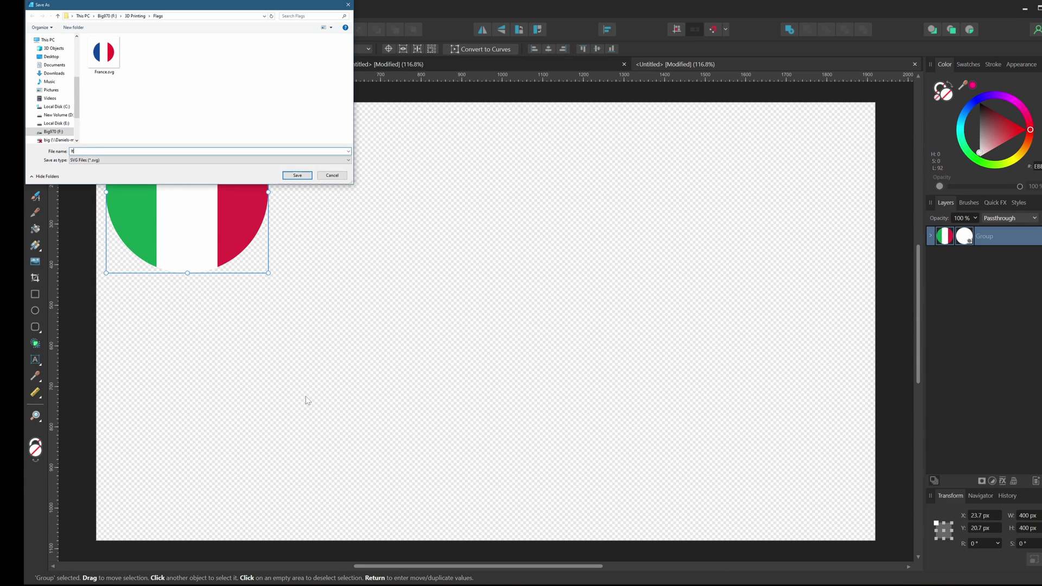
pyautogui.write('l')
pyautogui.press('Return')
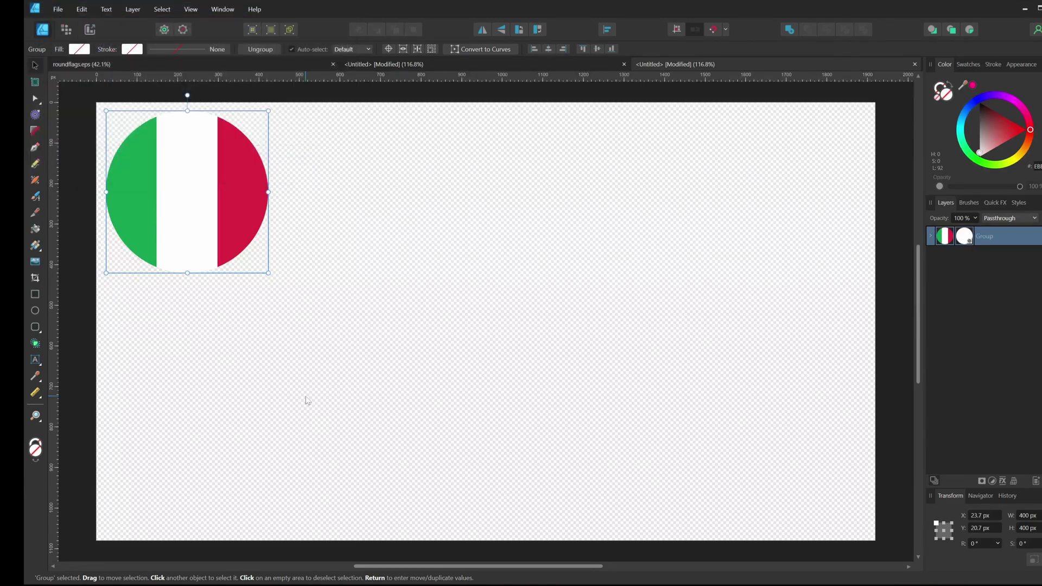
pyautogui.click(69, 65)
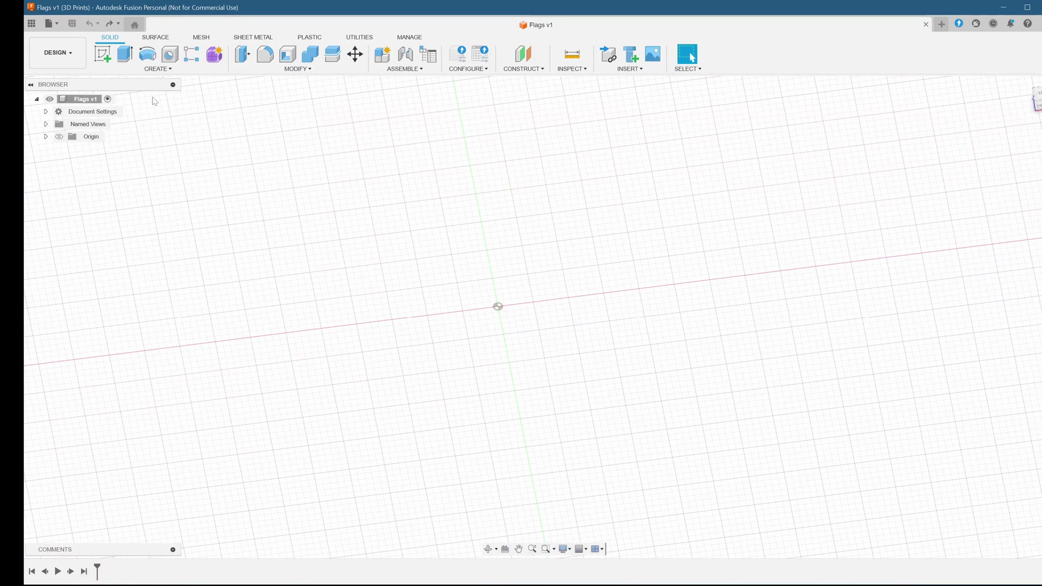
# In Autodesk Fusion, start a sketch on an origin plane and draw a 45 mm diameter circle centred on the origin
pyautogui.click(158, 69)
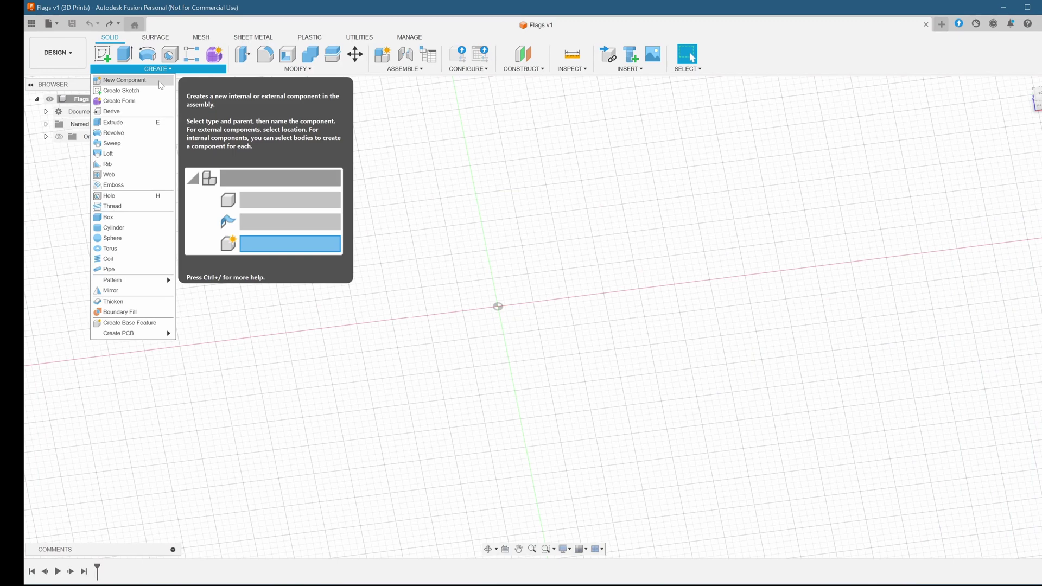
pyautogui.click(121, 90)
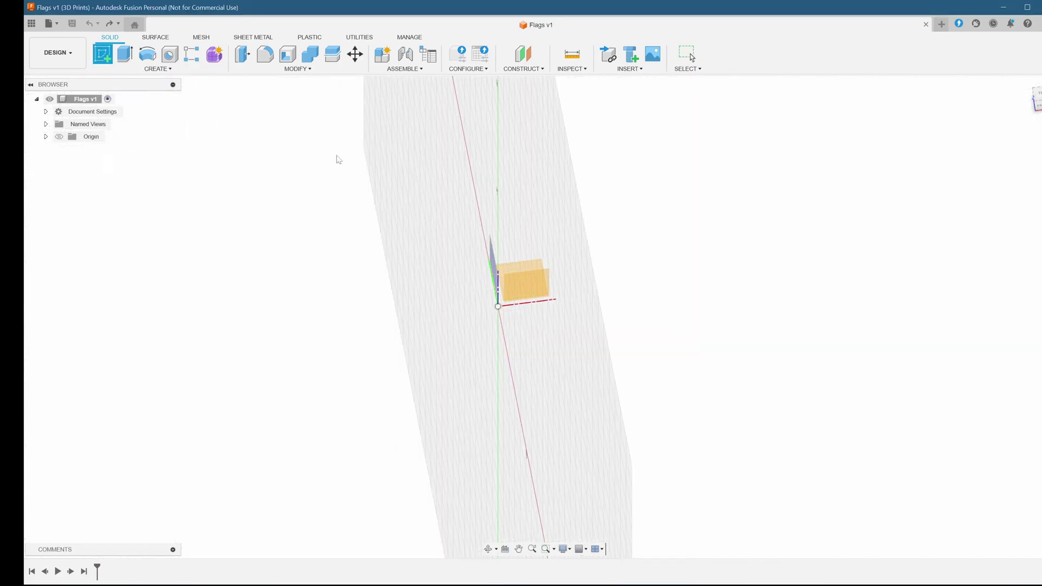
pyautogui.click(523, 266)
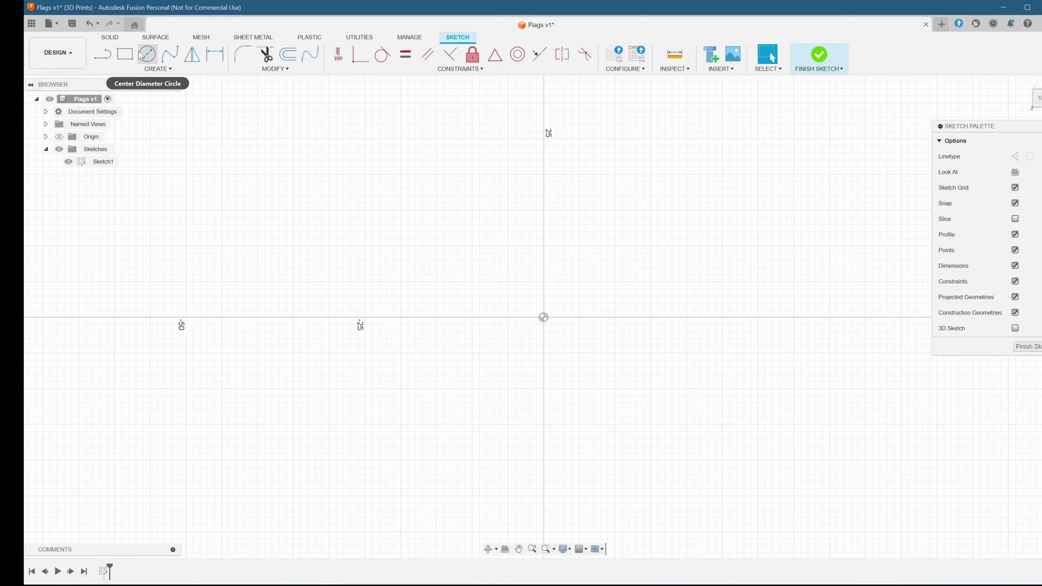
pyautogui.click(145, 56)
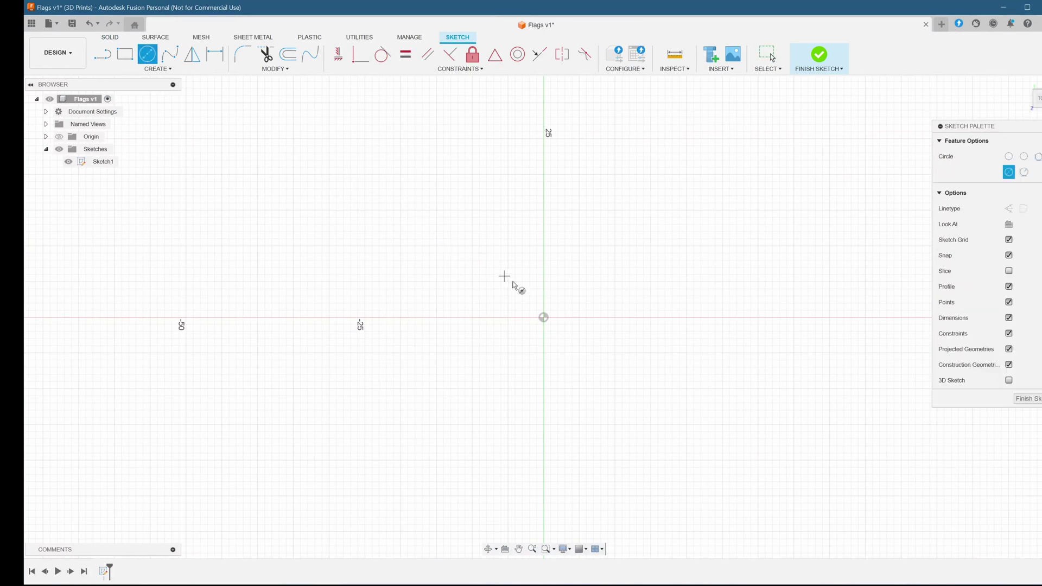
pyautogui.click(543, 317)
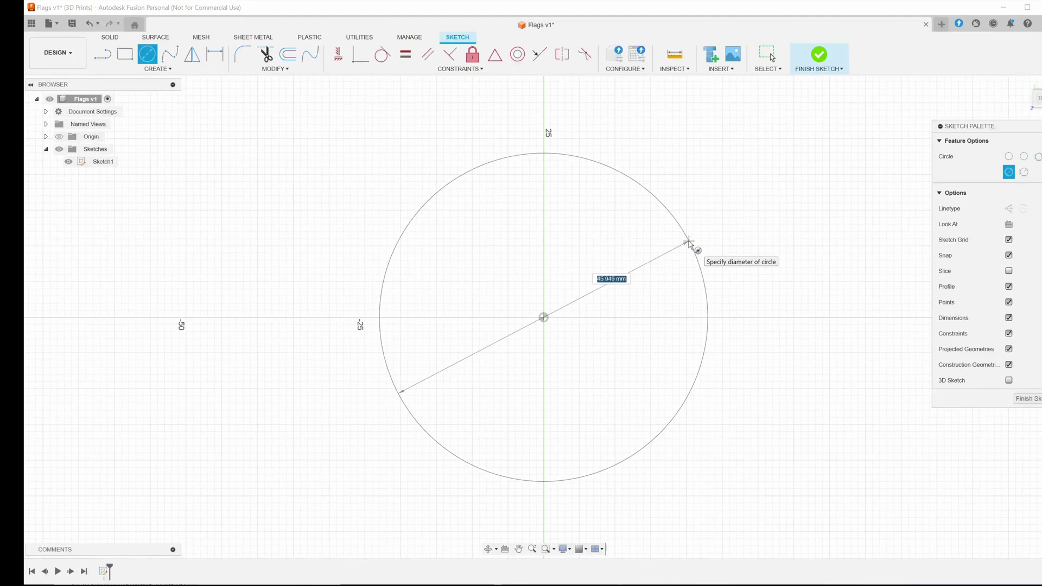
pyautogui.write('45')
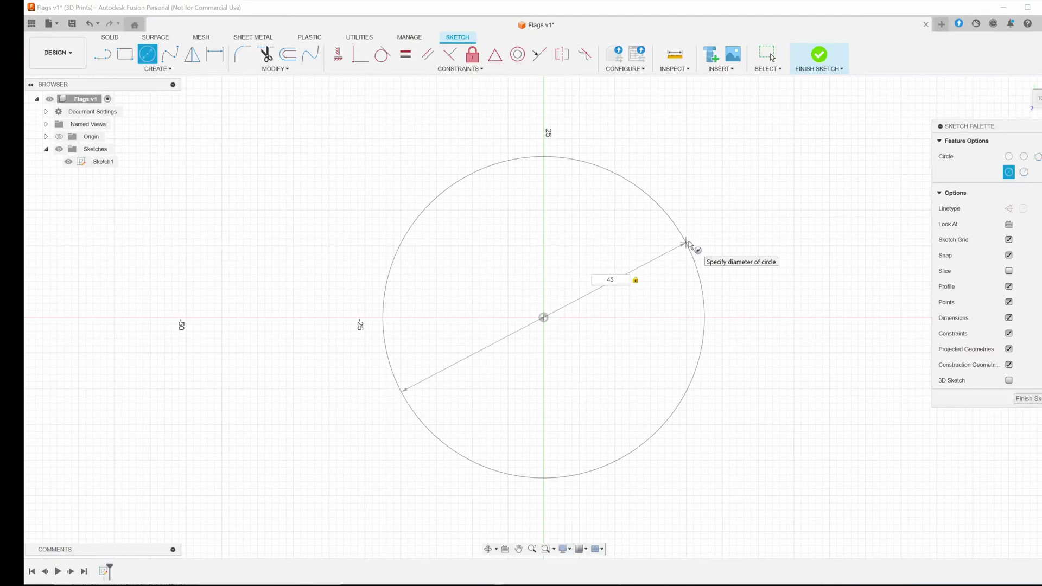
pyautogui.press('Return')
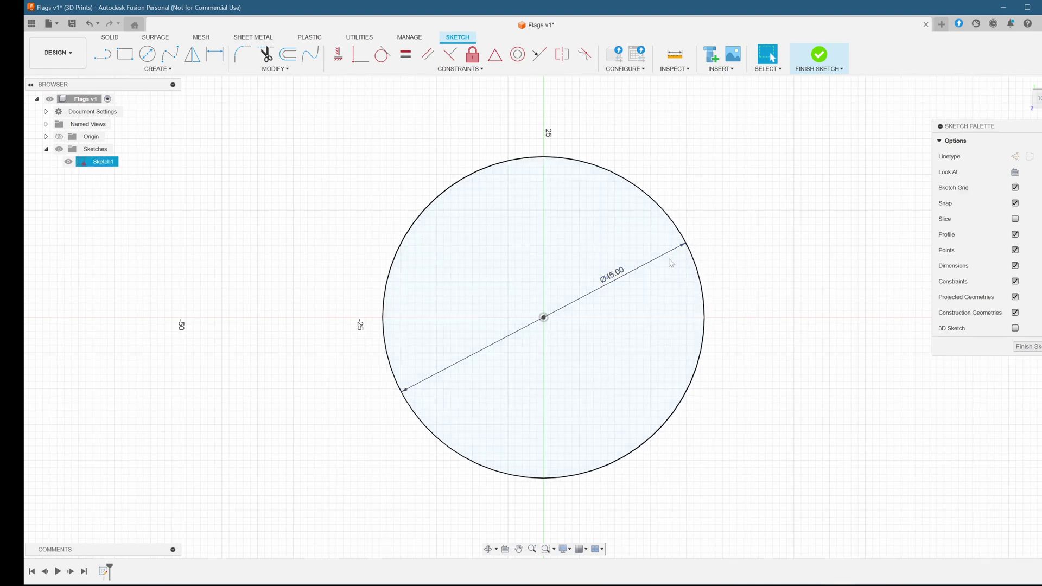
# Insert the Canada.svg file from the computer's Flags folder into the circle sketch
pyautogui.scroll(1, 672, 266)
pyautogui.scroll(-2, 683, 261)
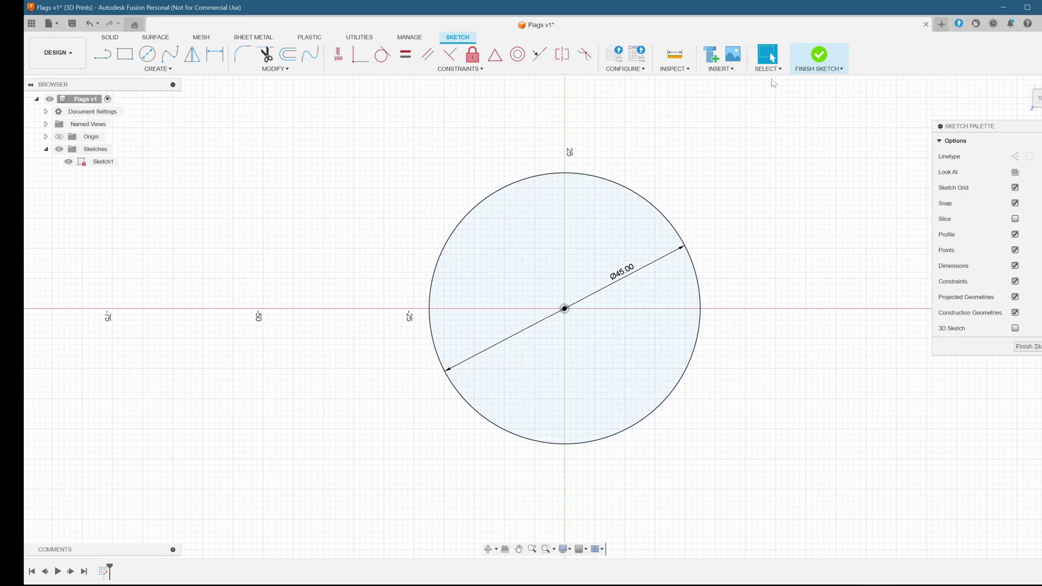
pyautogui.click(729, 69)
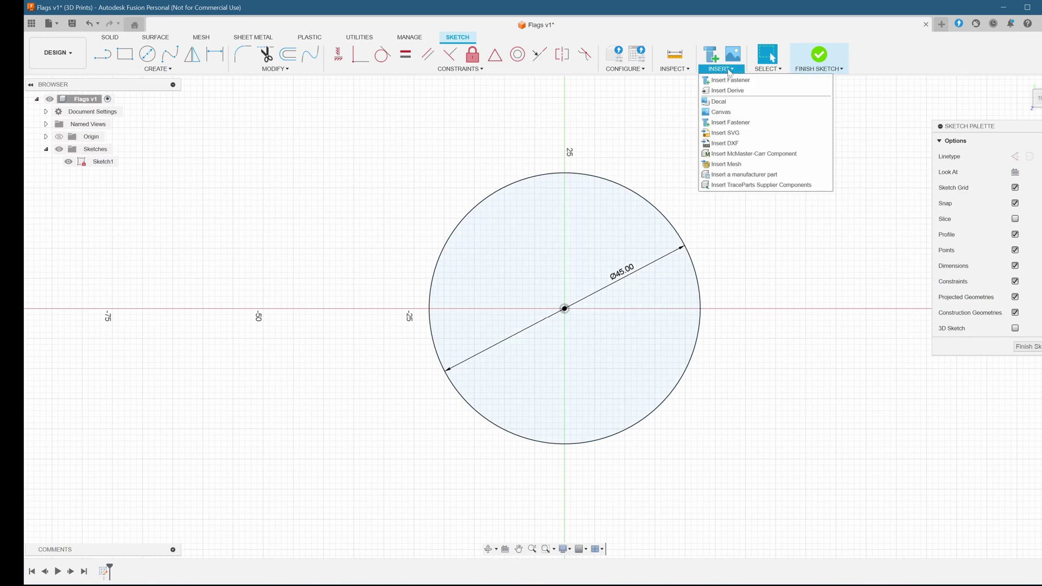
pyautogui.click(730, 134)
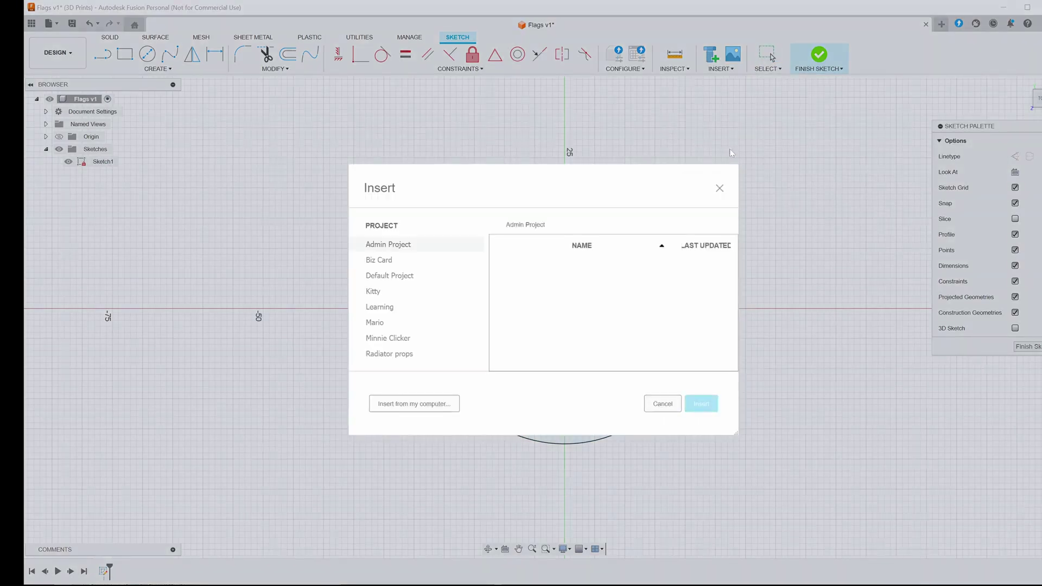
pyautogui.click(442, 409)
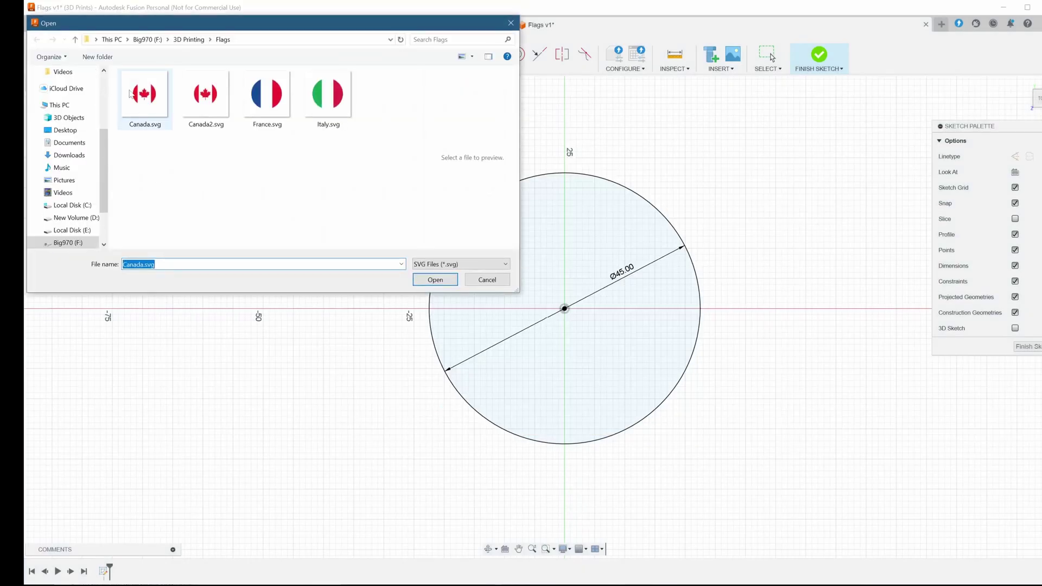
pyautogui.click(133, 91)
pyautogui.click(435, 280)
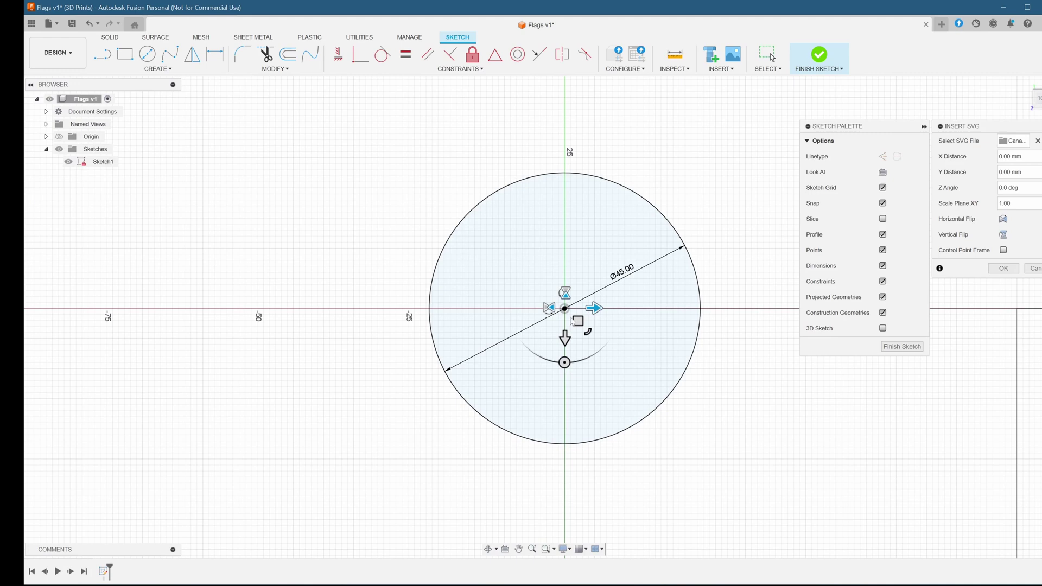
# Place the Canada SVG centred over the 45 mm circle, with offsets of about 1.32 mm in X and 0.31 mm in Y
pyautogui.moveTo(578, 320); pyautogui.dragTo(305, 187)
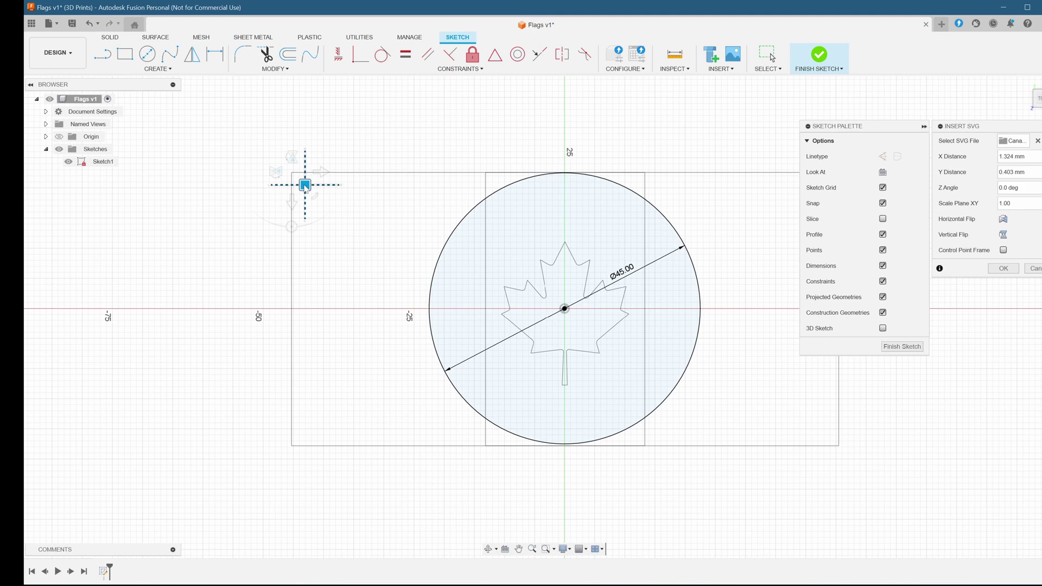
pyautogui.scroll(3, 631, 235)
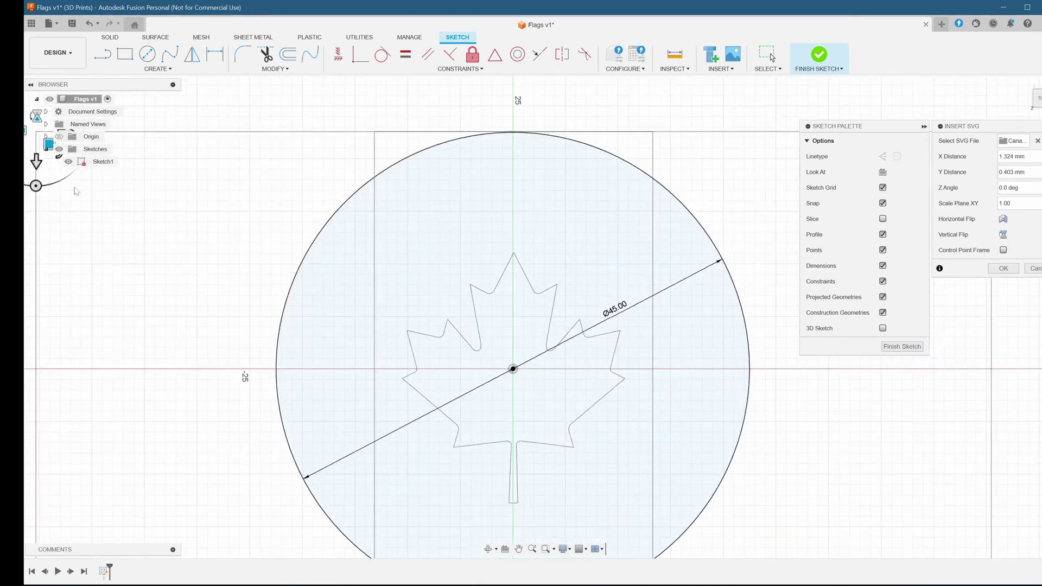
pyautogui.scroll(2, 81, 205)
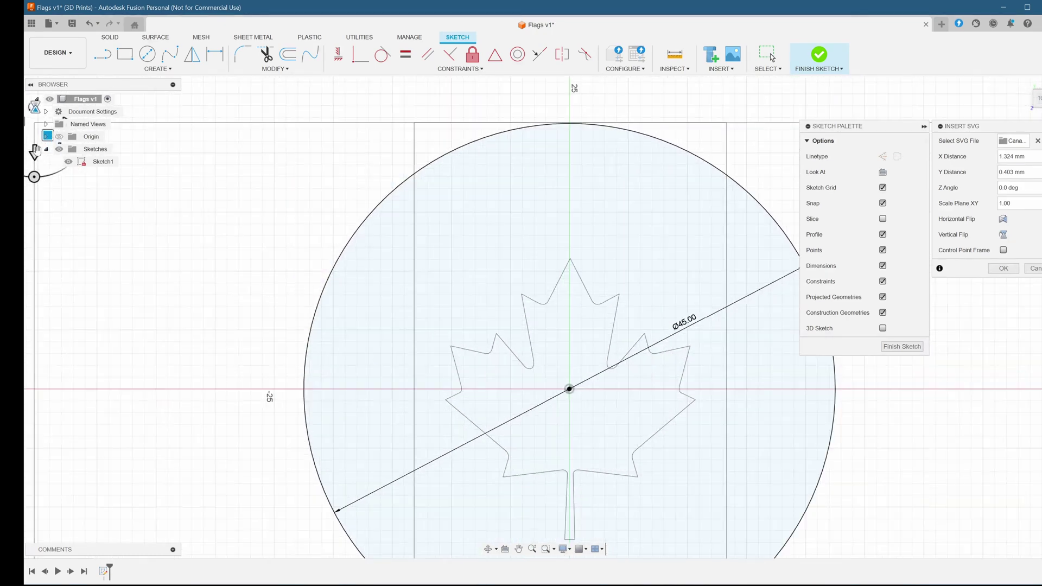
pyautogui.scroll(-4, 36, 151)
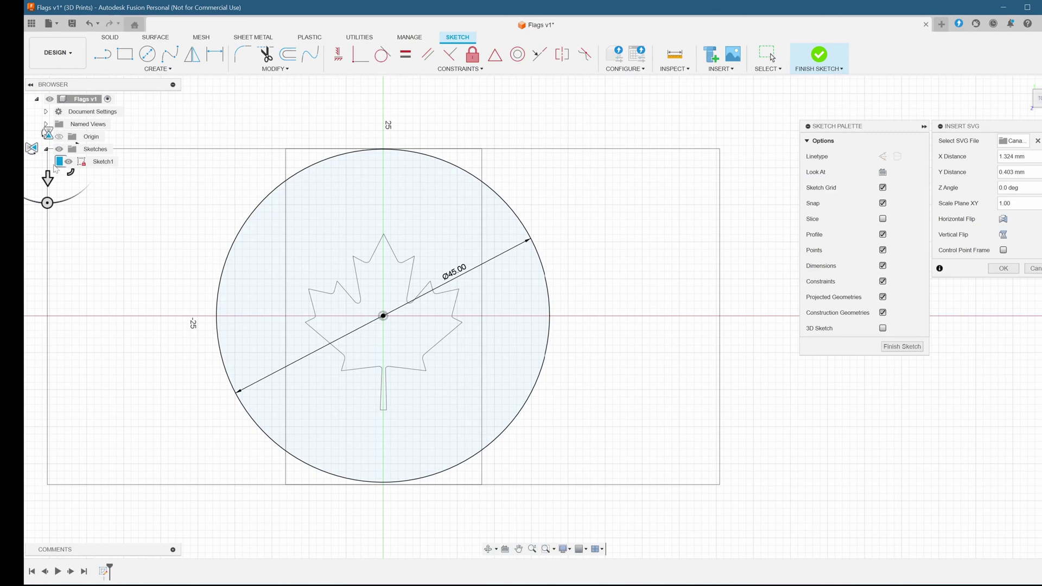
pyautogui.moveTo(58, 160); pyautogui.dragTo(60, 162)
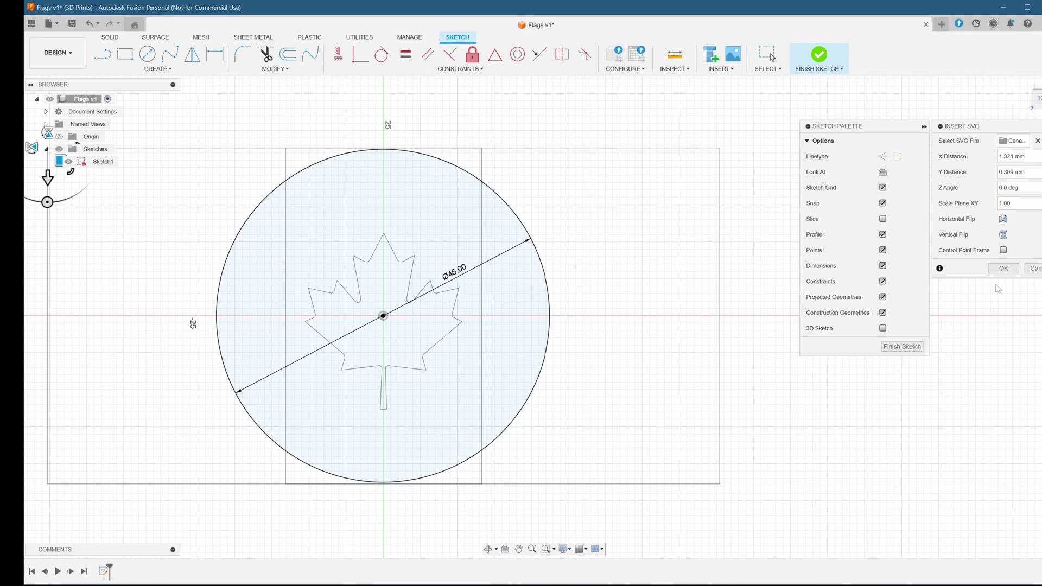
pyautogui.click(1003, 268)
# Trim the flag outline over and to the right of the circle, including the right stripe line's ends outside it
pyautogui.scroll(3, 597, 226)
pyautogui.scroll(-5, 488, 228)
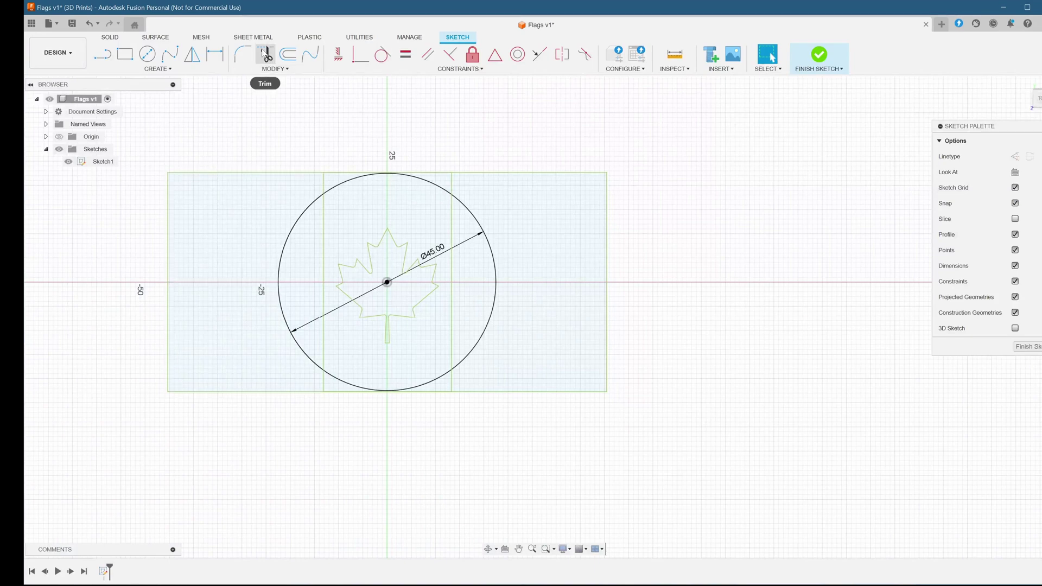
pyautogui.click(266, 54)
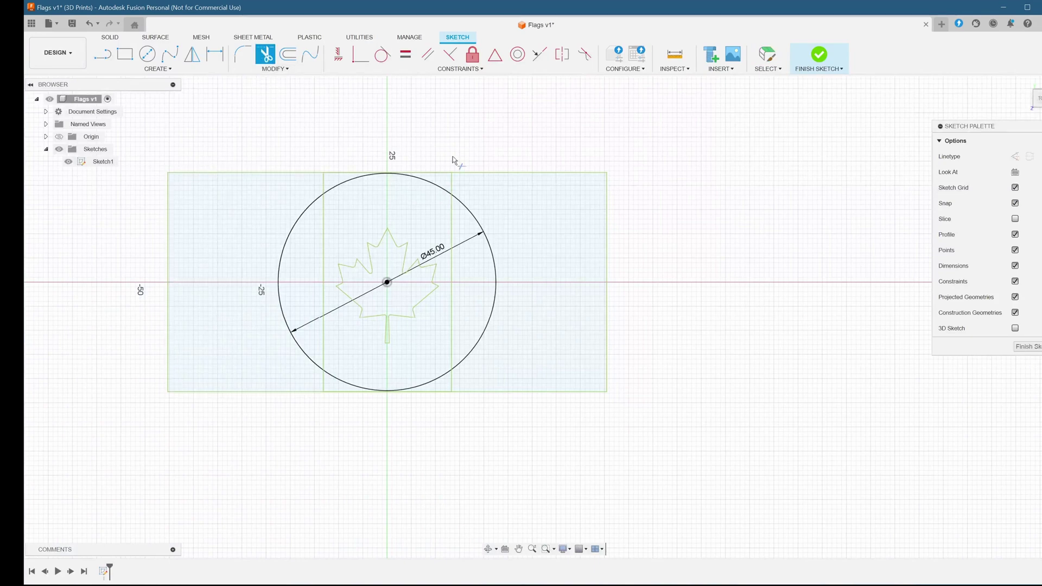
pyautogui.click(441, 174)
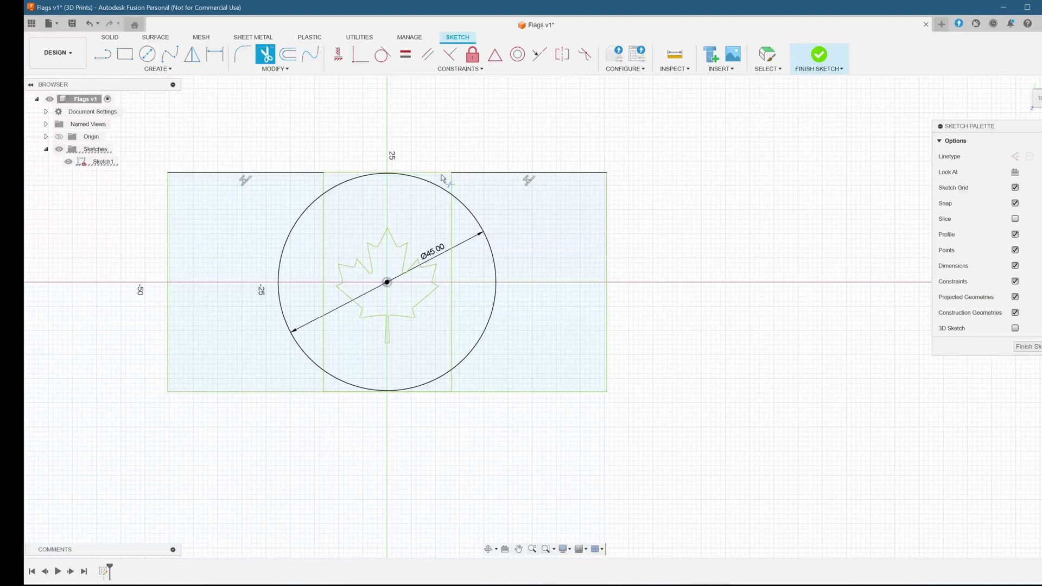
pyautogui.click(452, 183)
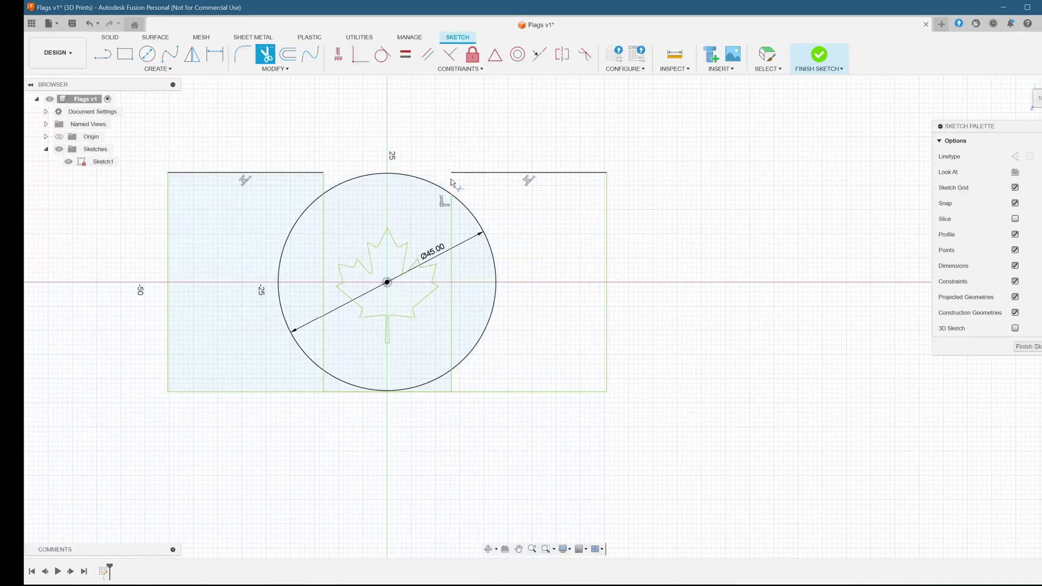
pyautogui.click(468, 174)
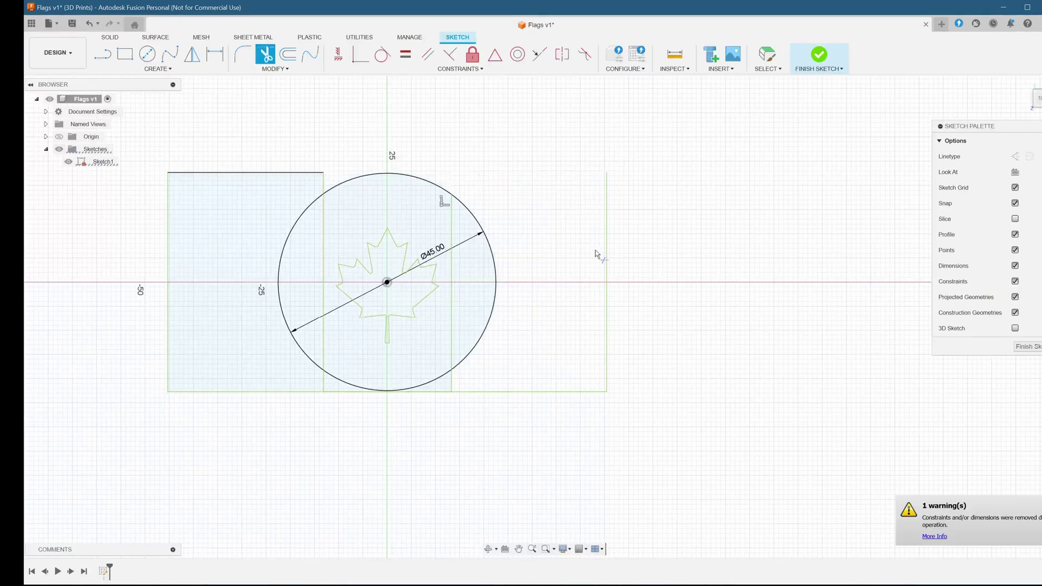
pyautogui.click(607, 274)
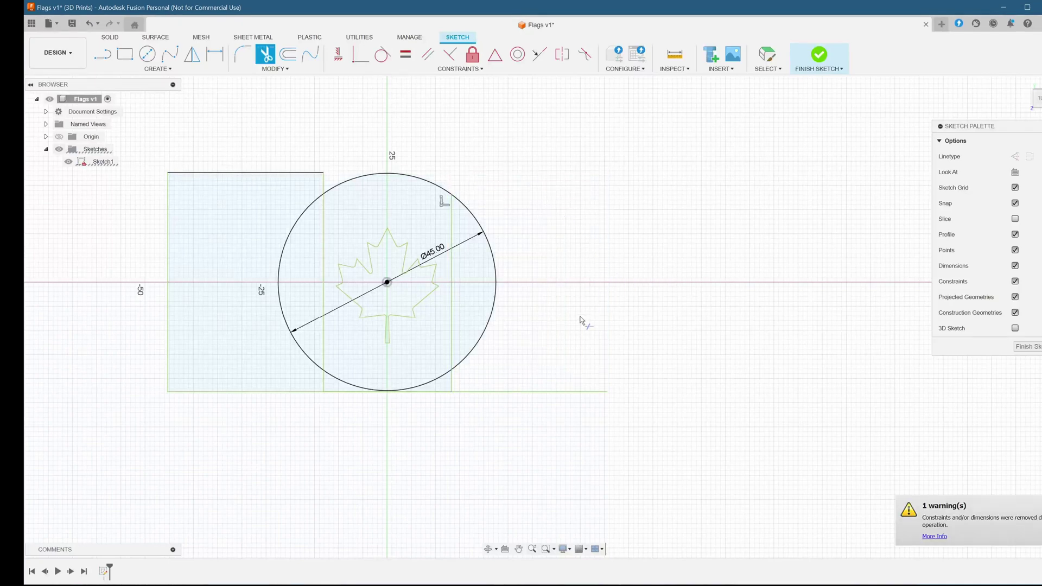
pyautogui.click(501, 390)
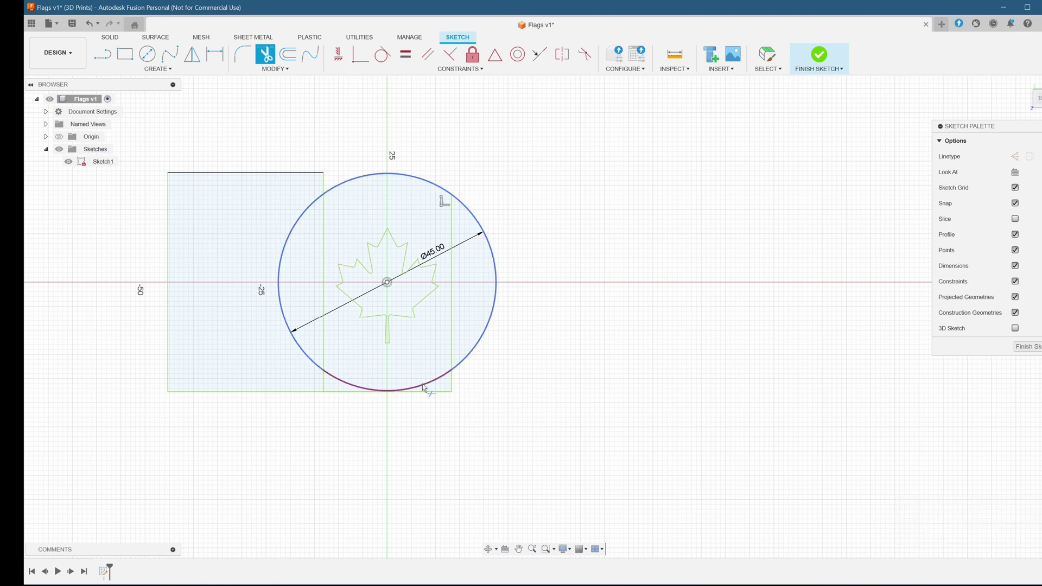
pyautogui.click(449, 386)
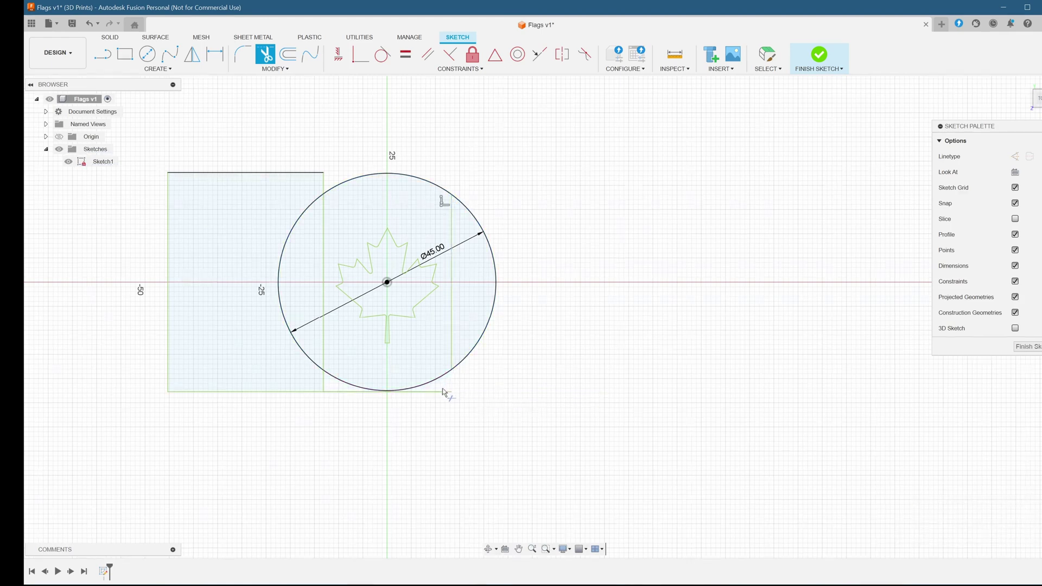
# Trim the remaining flag outline below and to the left of the circle, including the left stripe line's ends outside it
pyautogui.click(348, 392)
pyautogui.click(323, 387)
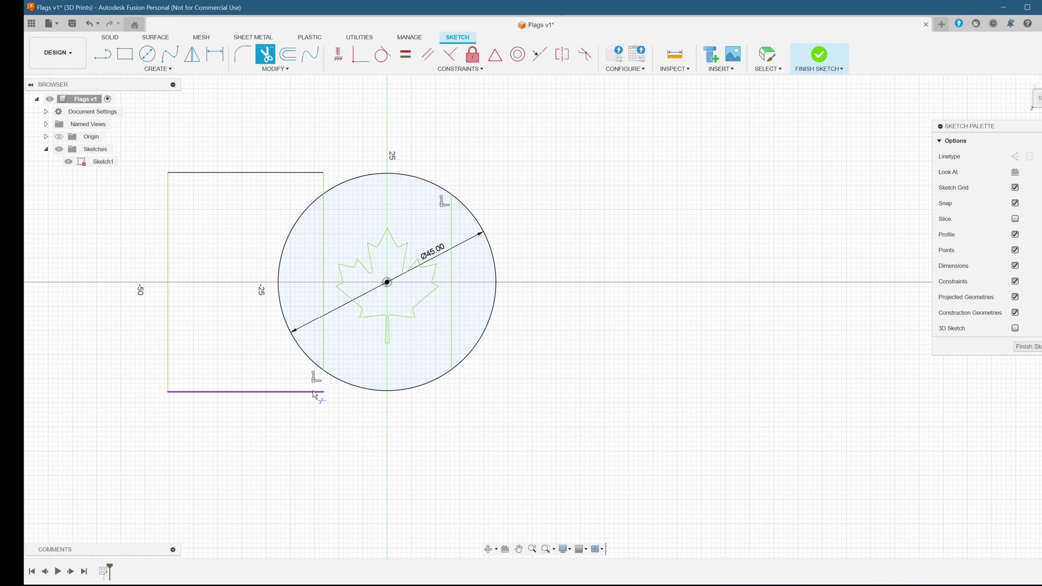
pyautogui.click(247, 390)
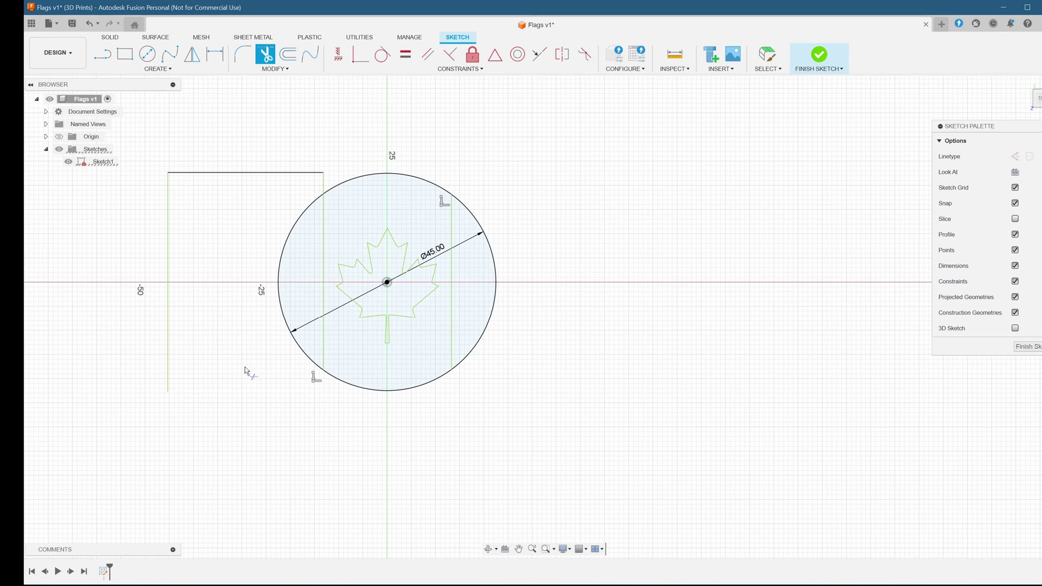
pyautogui.click(172, 349)
pyautogui.click(217, 177)
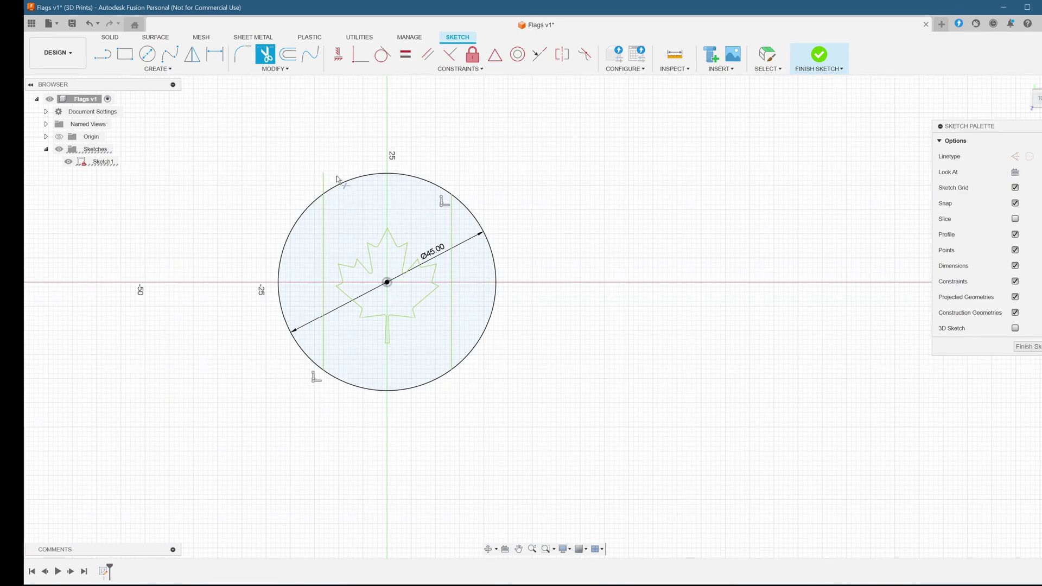
pyautogui.click(325, 181)
pyautogui.press('Escape')
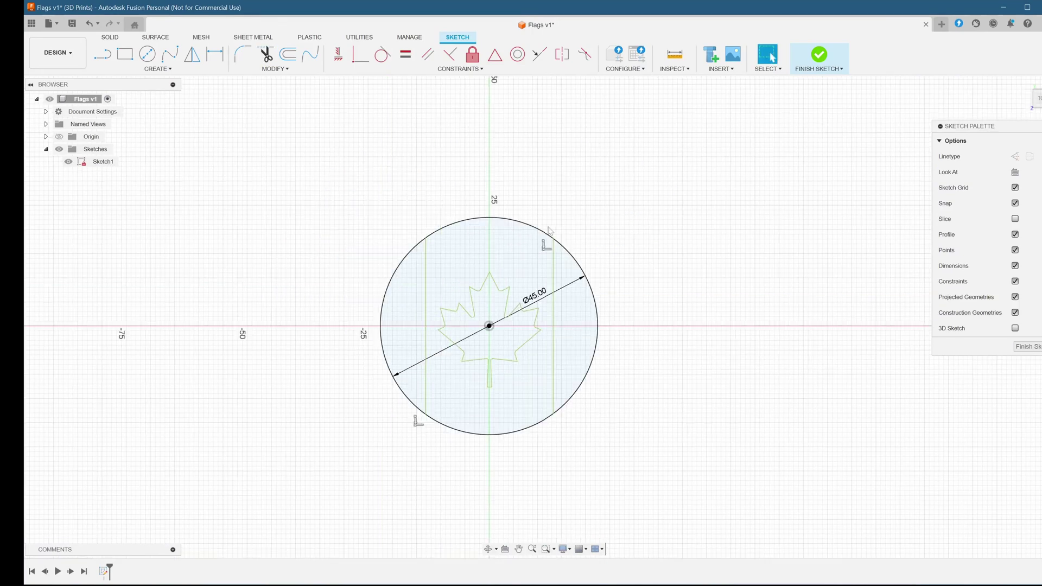
# Offset the 45 mm circle outward by 1 mm to form a border ring
pyautogui.click(534, 229)
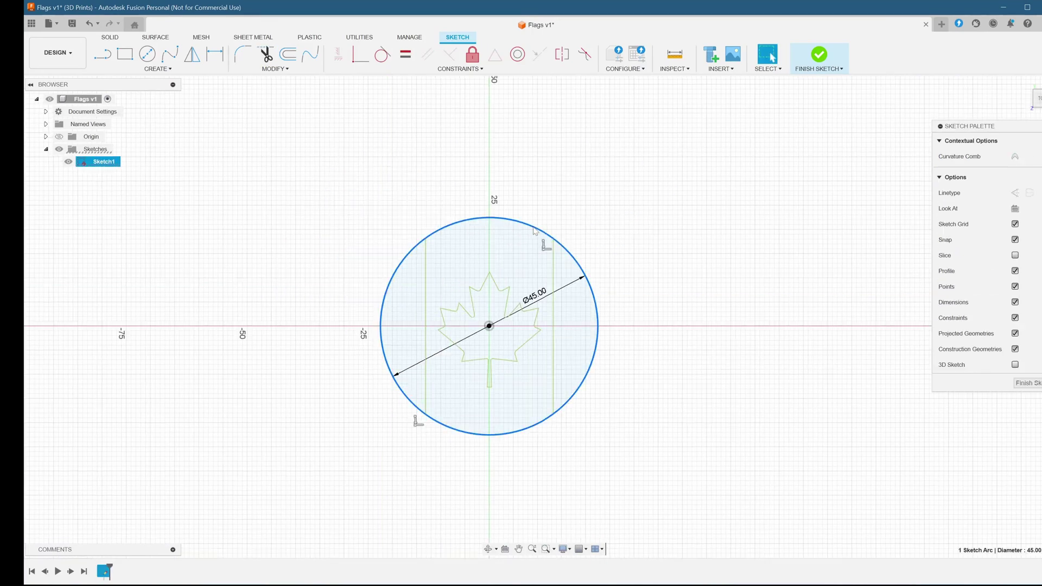
pyautogui.click(288, 55)
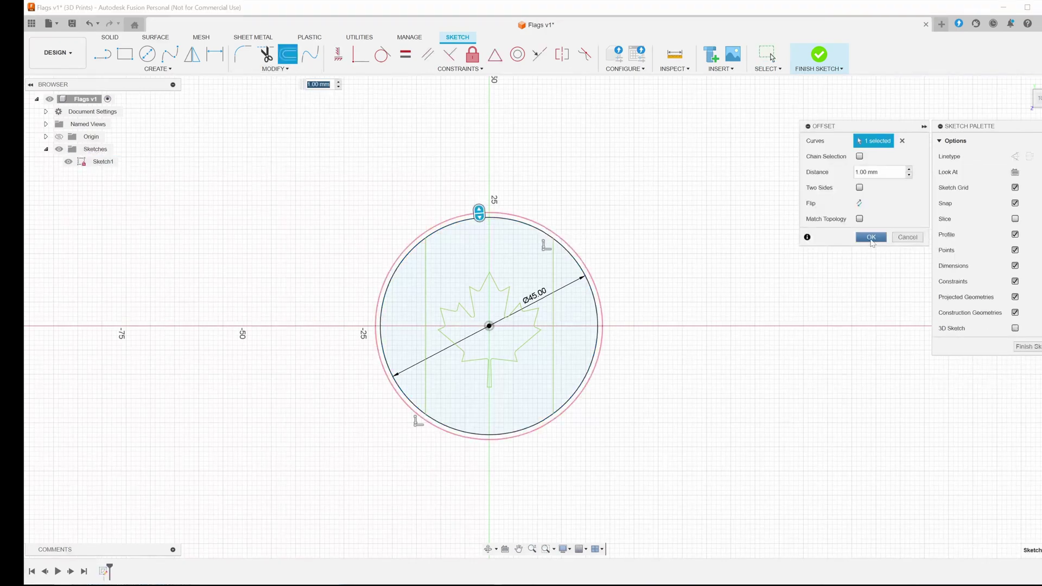
pyautogui.click(871, 238)
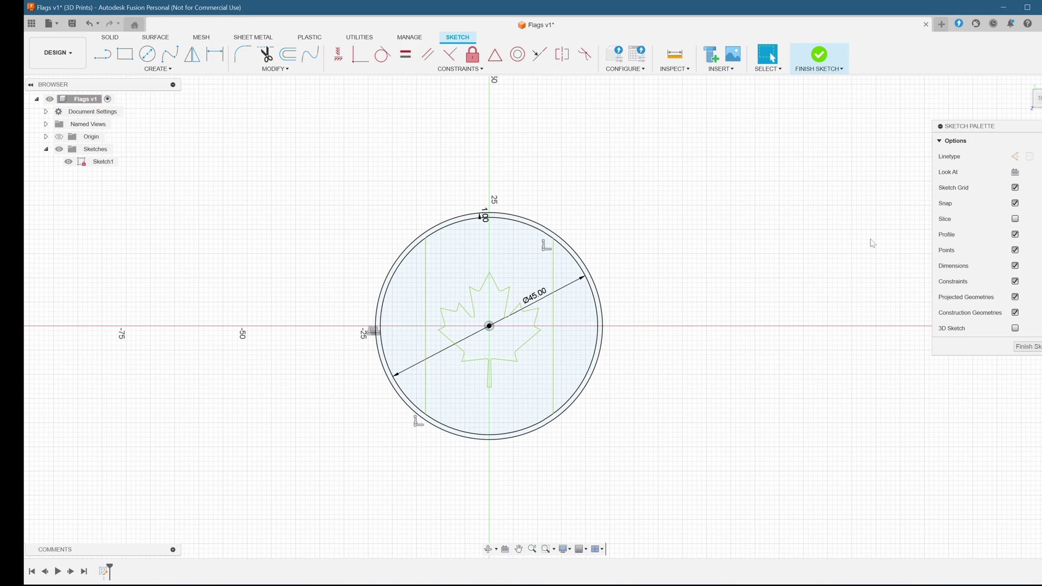
# Extrude the narrow ring profile between the two circles 3 mm as a new body
pyautogui.scroll(3, 768, 461)
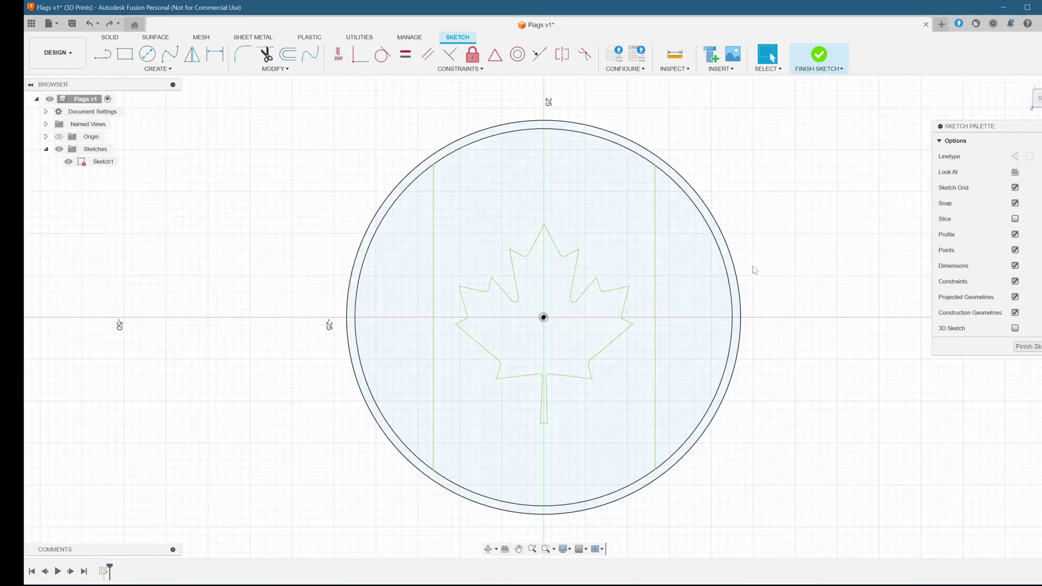
pyautogui.scroll(5, 753, 270)
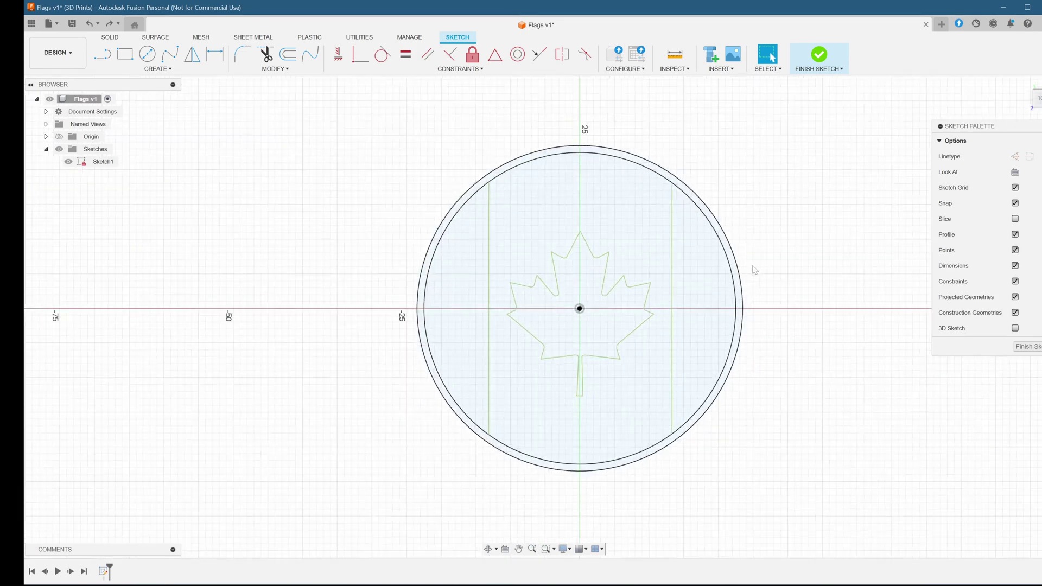
pyautogui.click(733, 293)
pyautogui.scroll(-2, 733, 293)
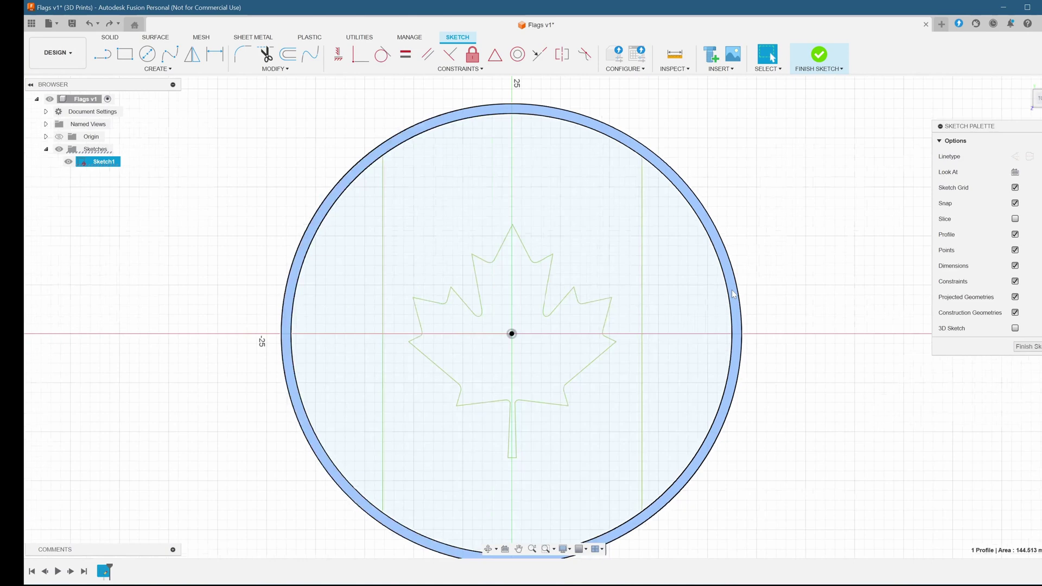
pyautogui.scroll(-1, 734, 294)
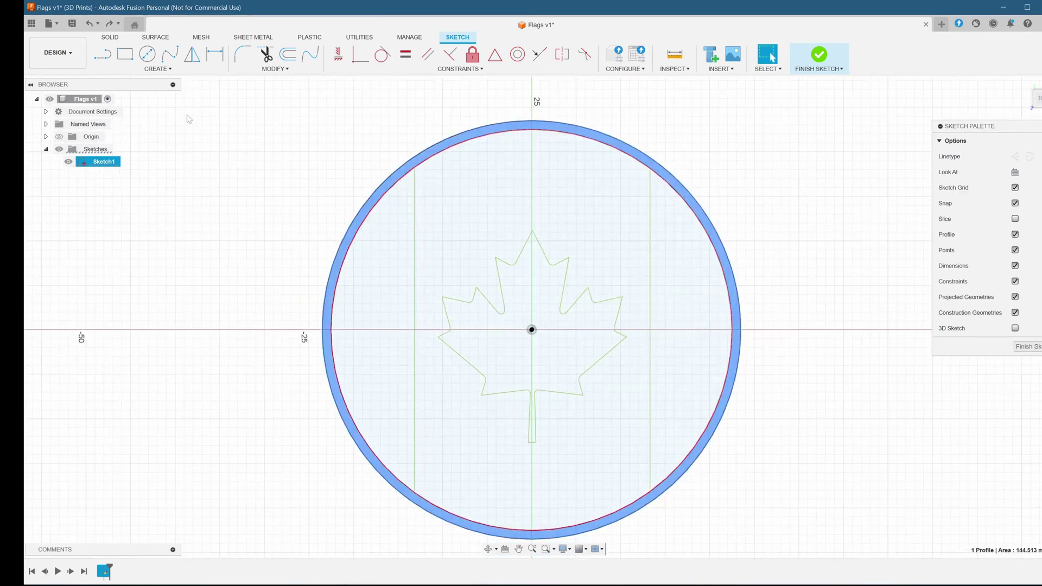
pyautogui.click(111, 38)
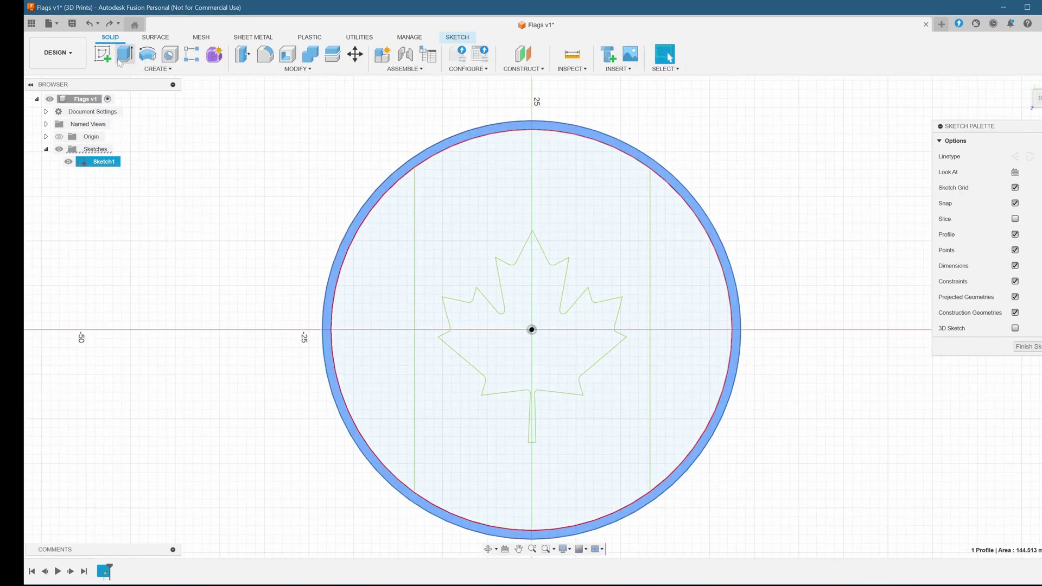
pyautogui.click(123, 62)
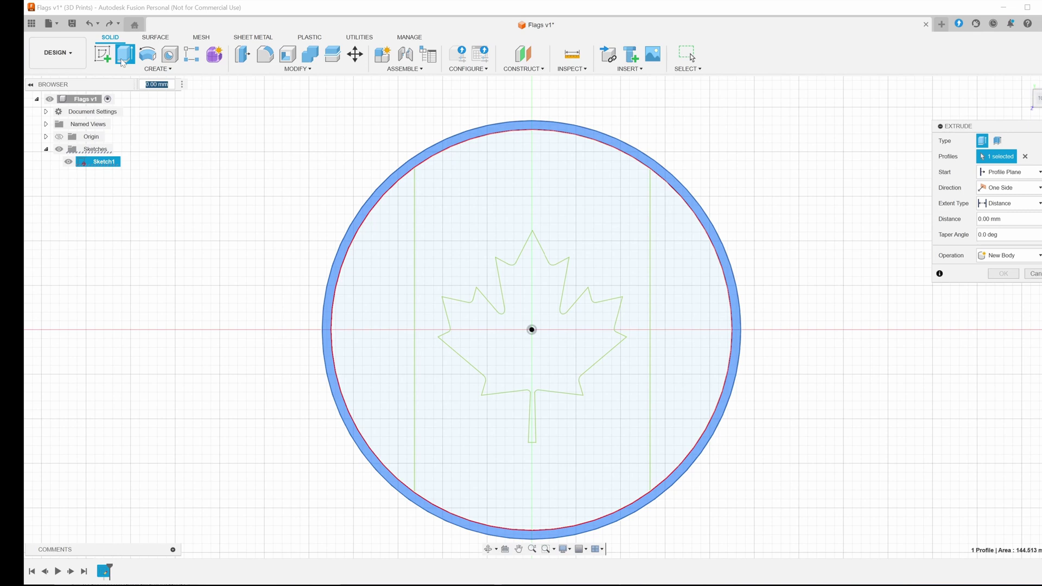
pyautogui.write('3')
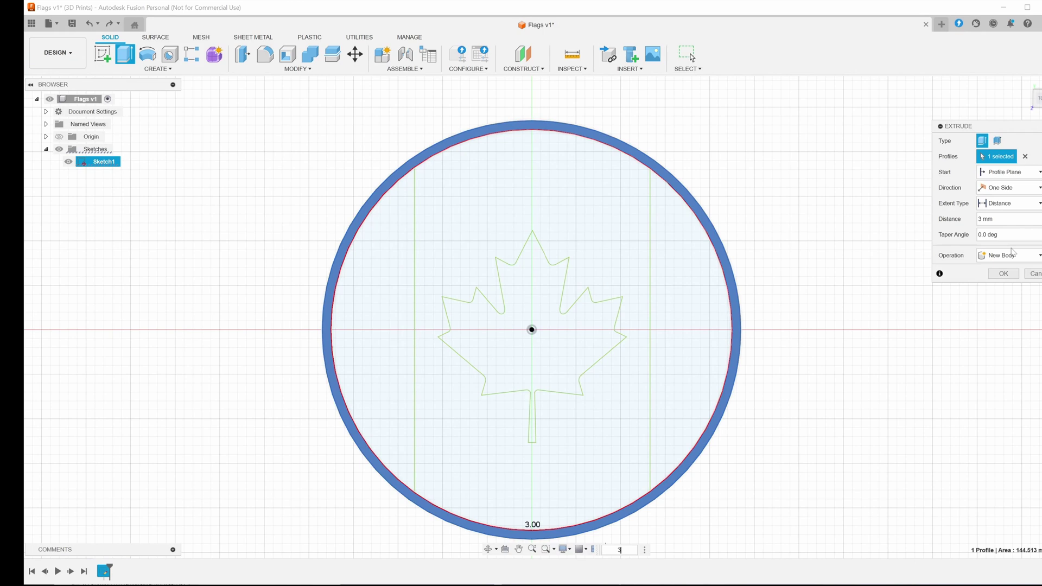
pyautogui.click(1004, 273)
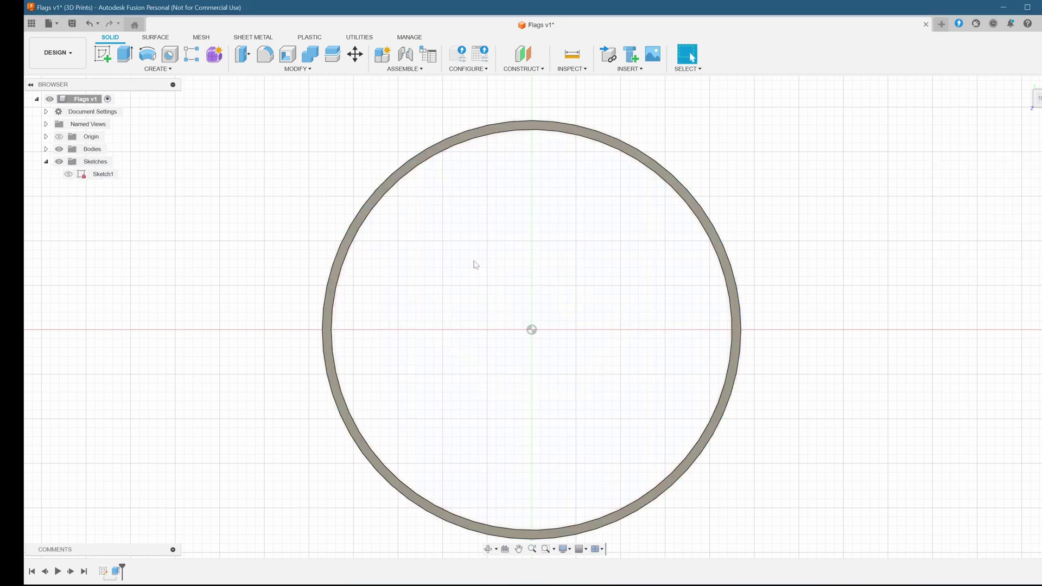
# Show the flag sketch and extrude the right stripe profile 2 mm as a new body
pyautogui.click(68, 175)
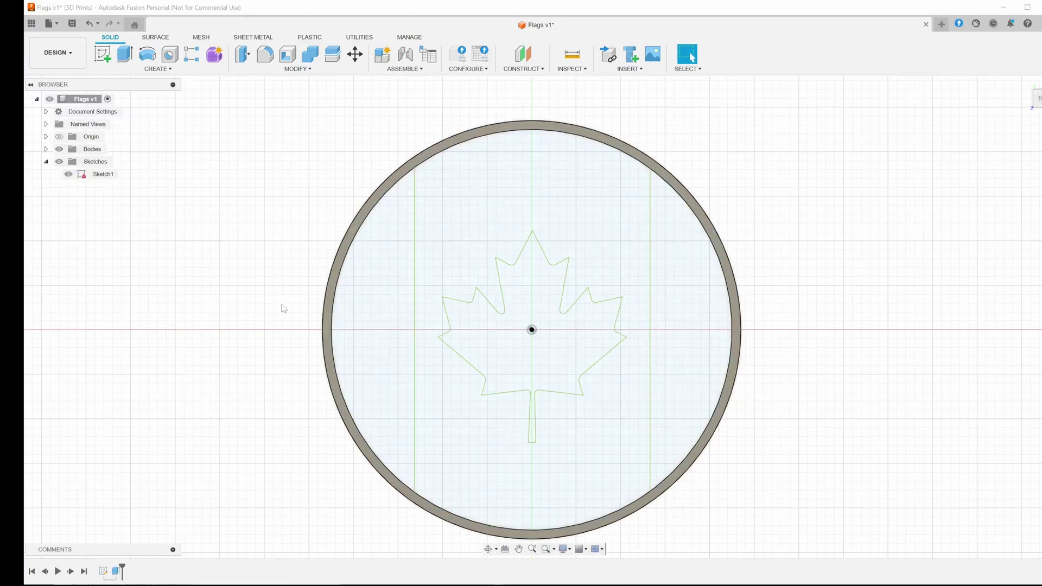
pyautogui.click(691, 303)
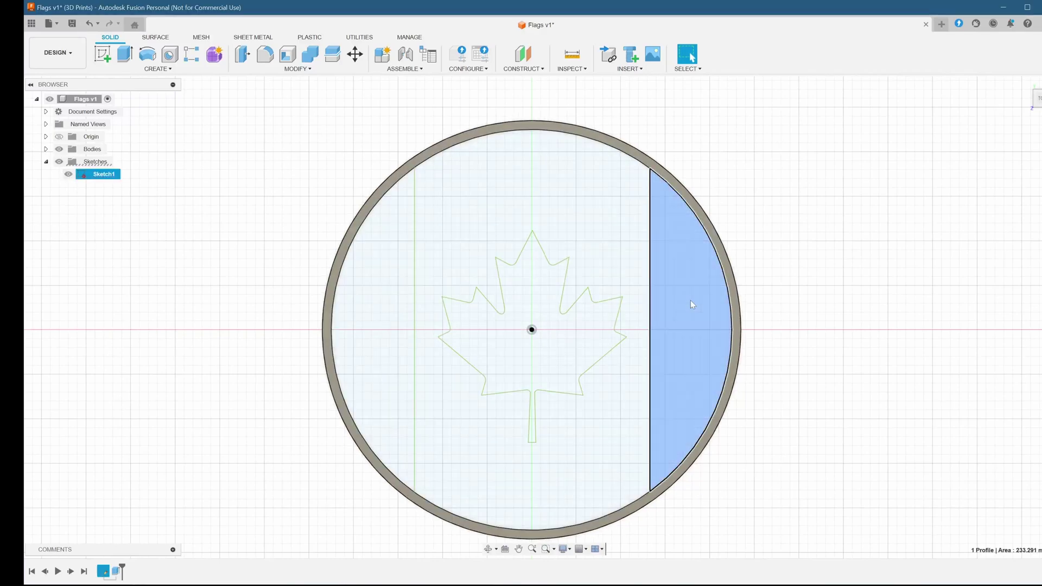
pyautogui.press('e')
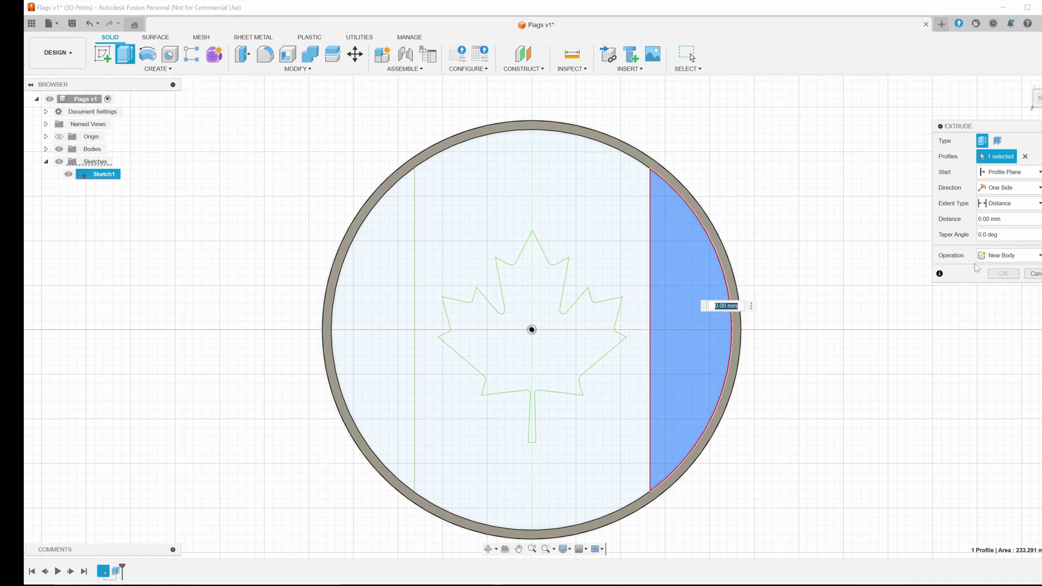
pyautogui.write('2')
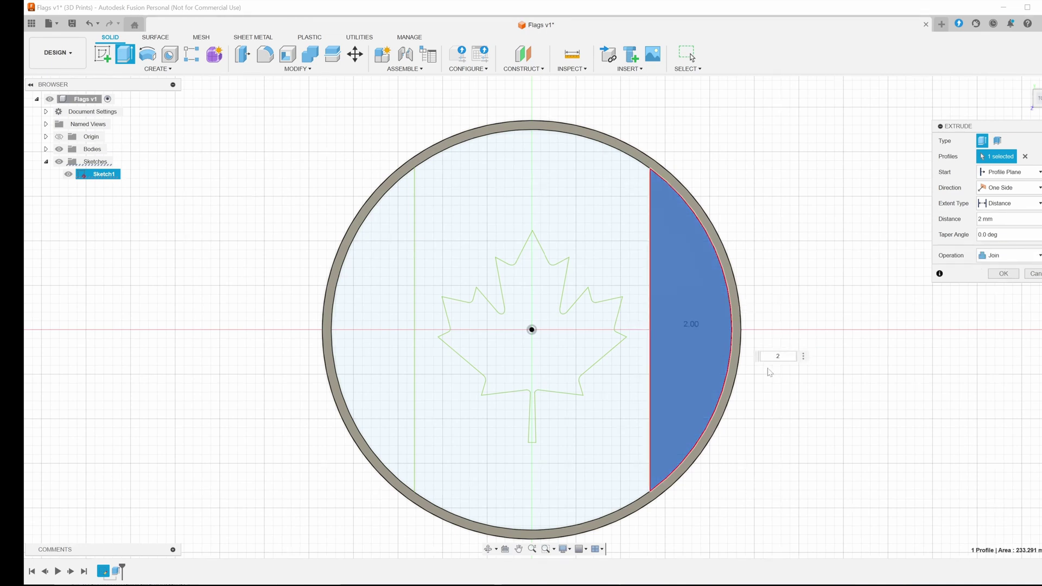
pyautogui.click(1009, 255)
pyautogui.click(996, 300)
pyautogui.click(1004, 274)
# Extrude the central field profile around the maple leaf 2 mm as a new body
pyautogui.click(588, 218)
pyautogui.press('e')
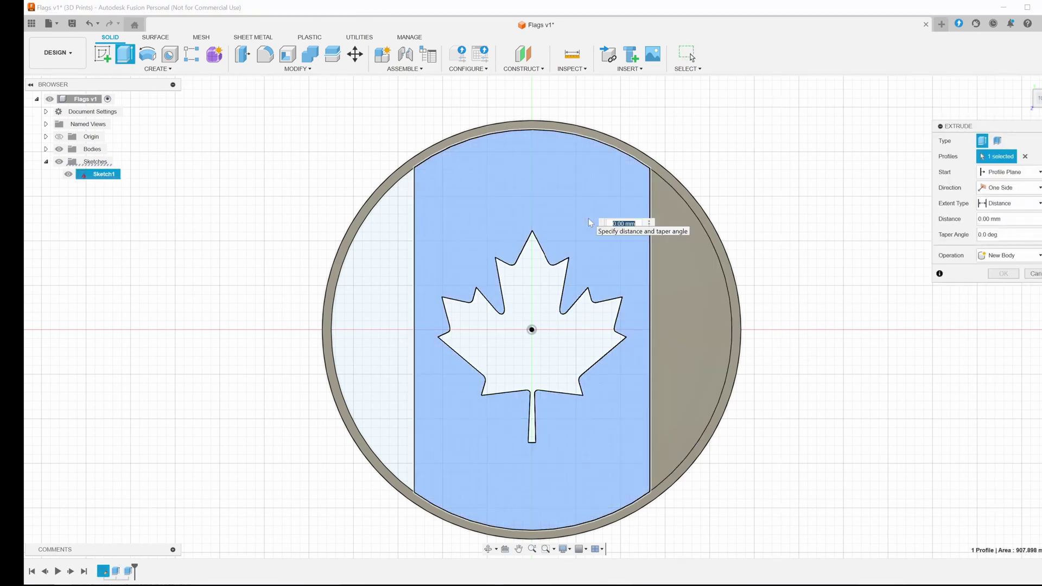
pyautogui.click(1009, 255)
pyautogui.click(996, 300)
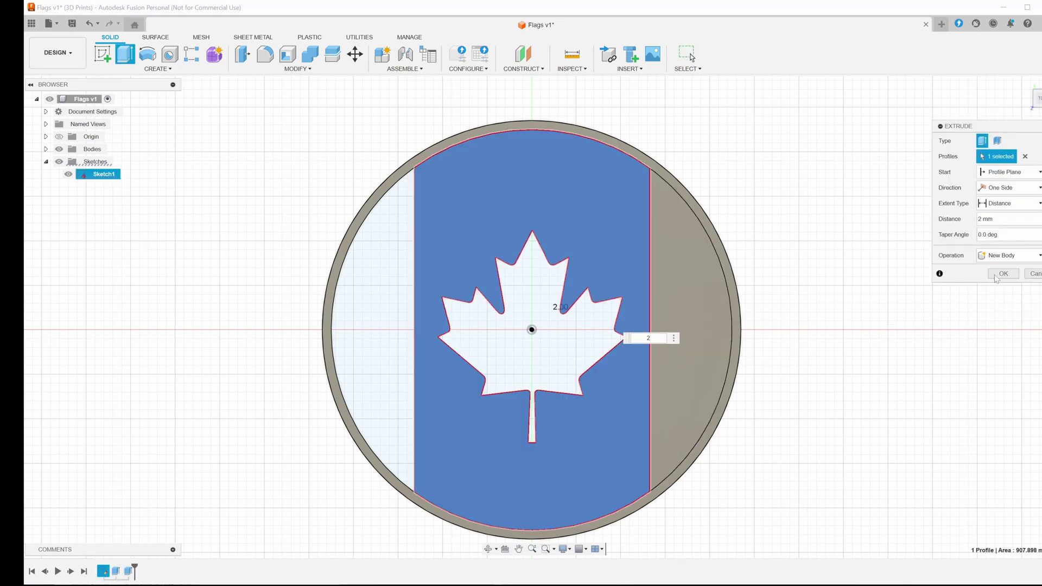
pyautogui.click(1003, 274)
# Extrude the left stripe profile 2 mm as a new body
pyautogui.click(367, 265)
pyautogui.press('e')
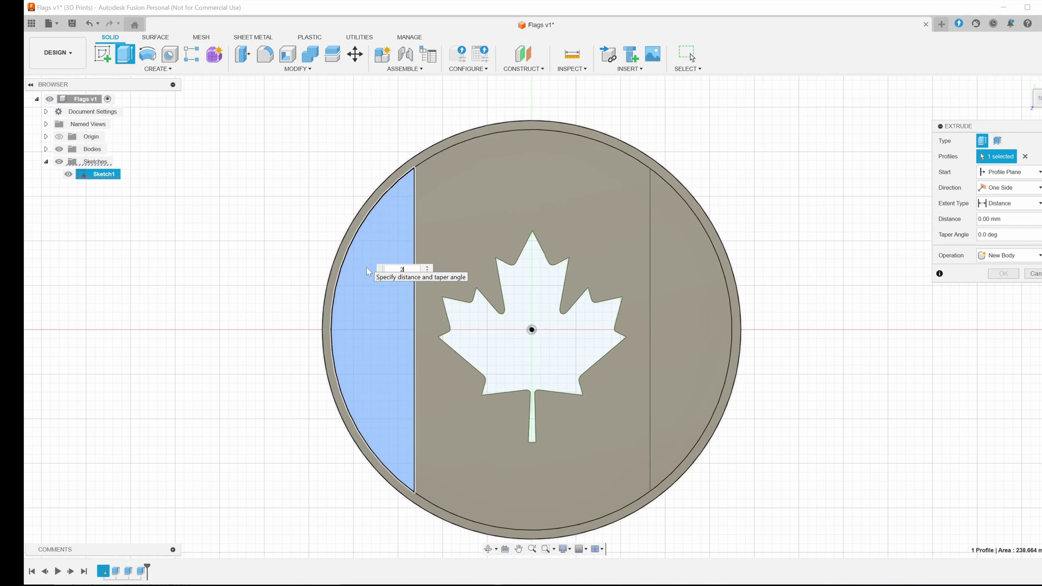
pyautogui.click(1010, 255)
pyautogui.click(995, 301)
pyautogui.click(1004, 274)
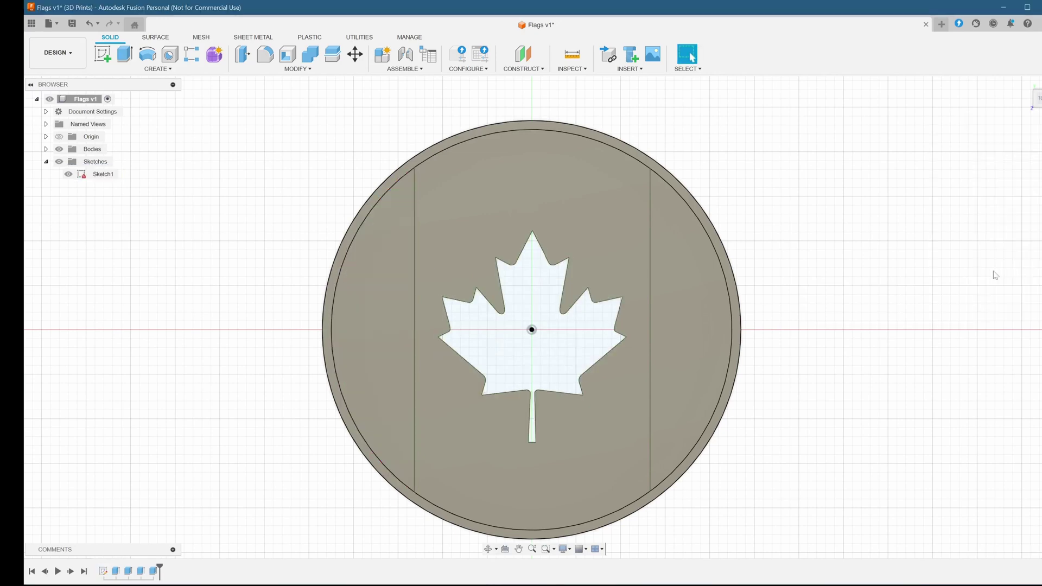
# Extrude the maple leaf profile 2 mm as a new body
pyautogui.click(585, 341)
pyautogui.press('e')
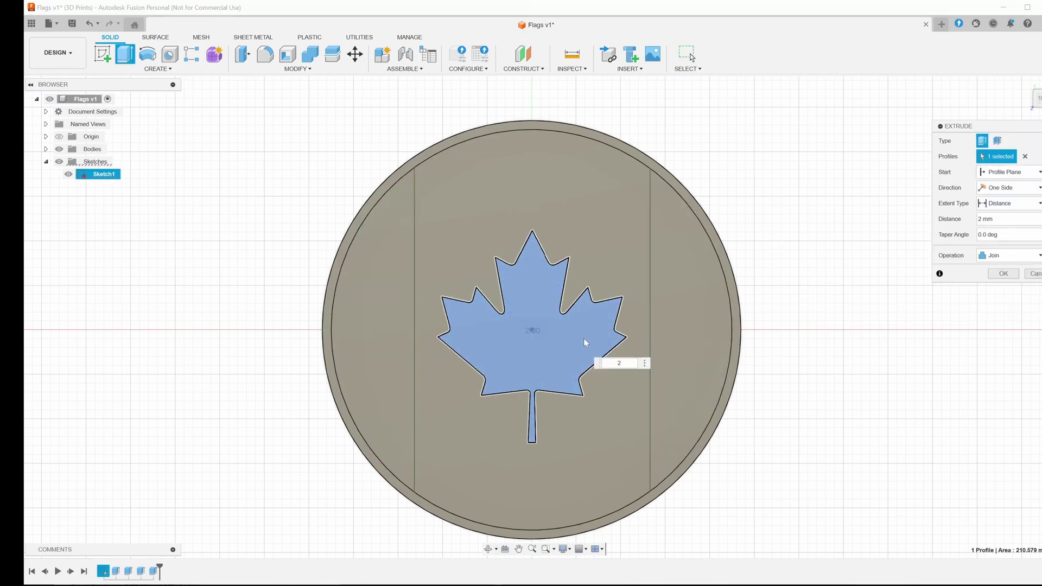
pyautogui.click(1011, 256)
pyautogui.click(996, 300)
pyautogui.click(991, 275)
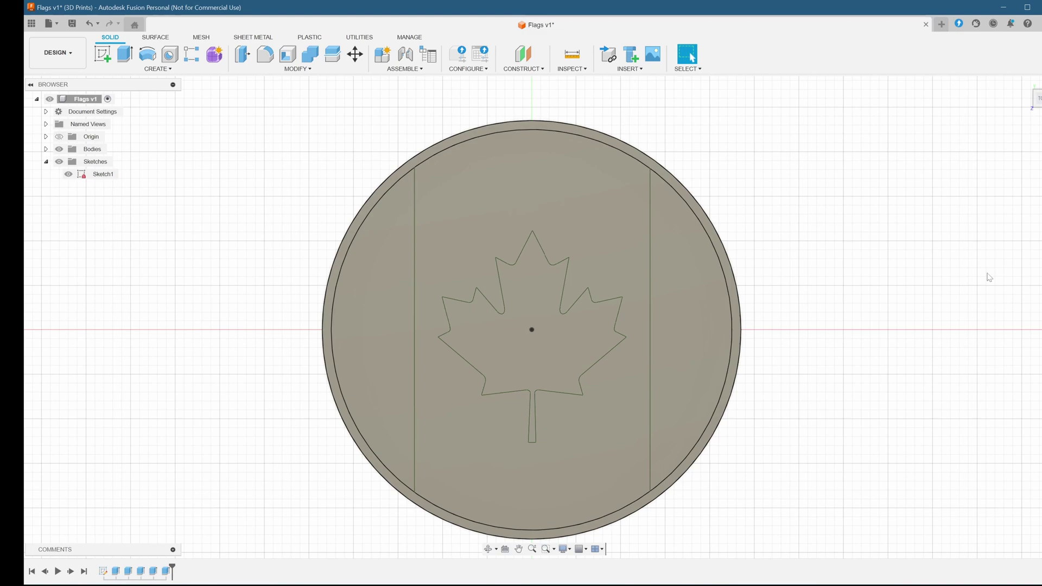
# Create a torus above the disc on its vertical centre line, with 10 mm inner diameter, 2 mm torus diameter and Inside position, as a new body
pyautogui.moveTo(543, 271)
pyautogui.keyDown('shift'); pyautogui.mouseDown(button='middle')
pyautogui.moveTo(548, 347)
pyautogui.moveTo(565, 380)
pyautogui.moveTo(576, 380)
pyautogui.moveTo(581, 347)
pyautogui.mouseUp(button='middle'); pyautogui.keyUp('shift')
pyautogui.click(1035, 93)
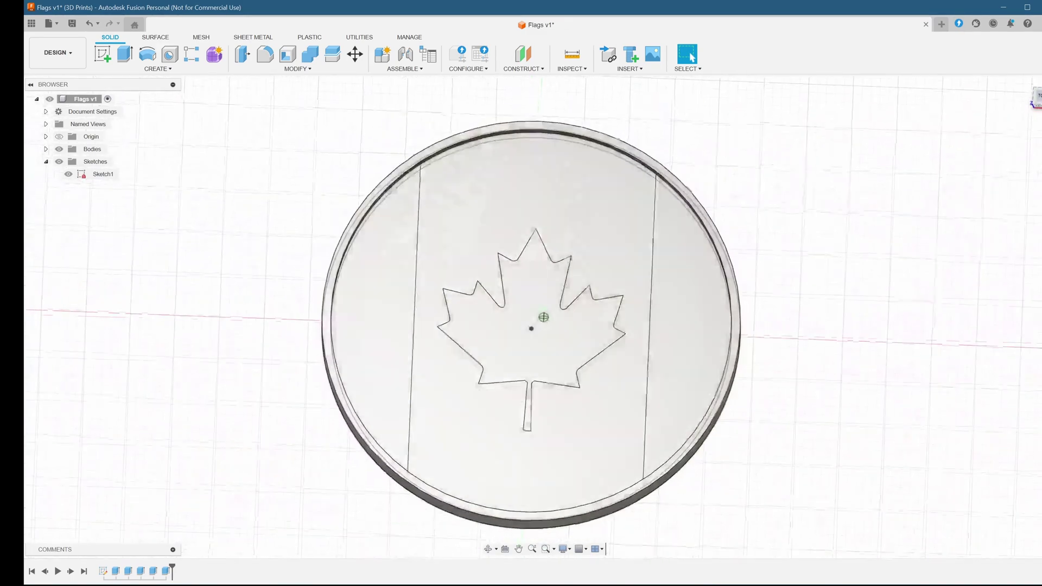
pyautogui.scroll(-2, 812, 379)
pyautogui.moveTo(812, 379); pyautogui.dragTo(789, 302, button='middle')
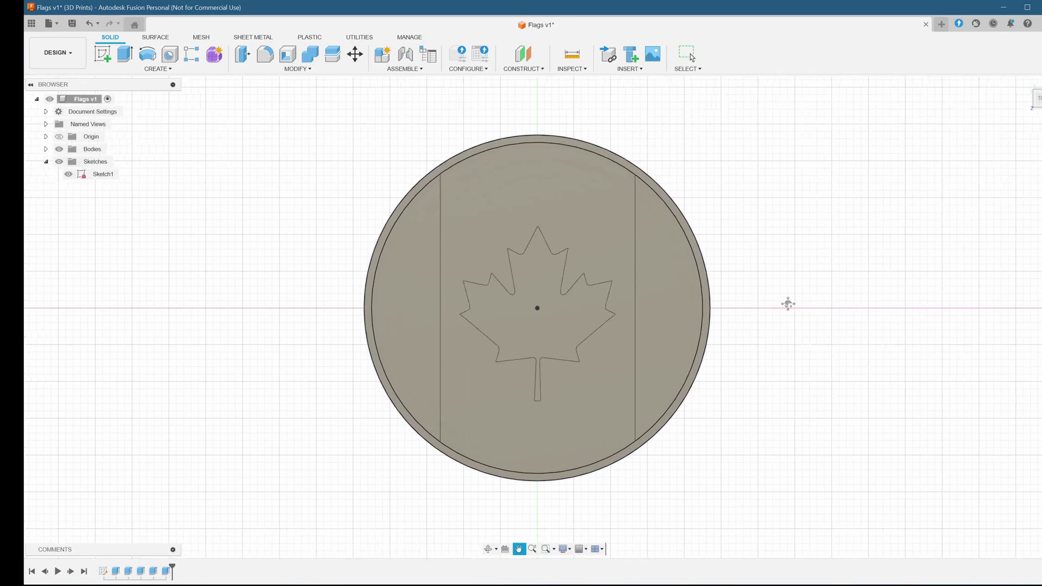
pyautogui.scroll(-1, 549, 140)
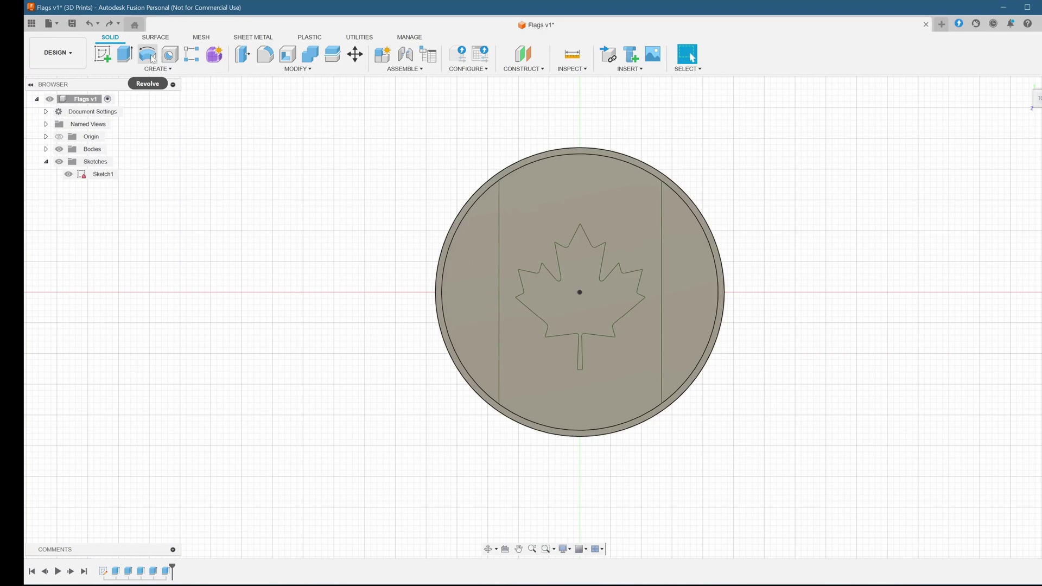
pyautogui.click(158, 69)
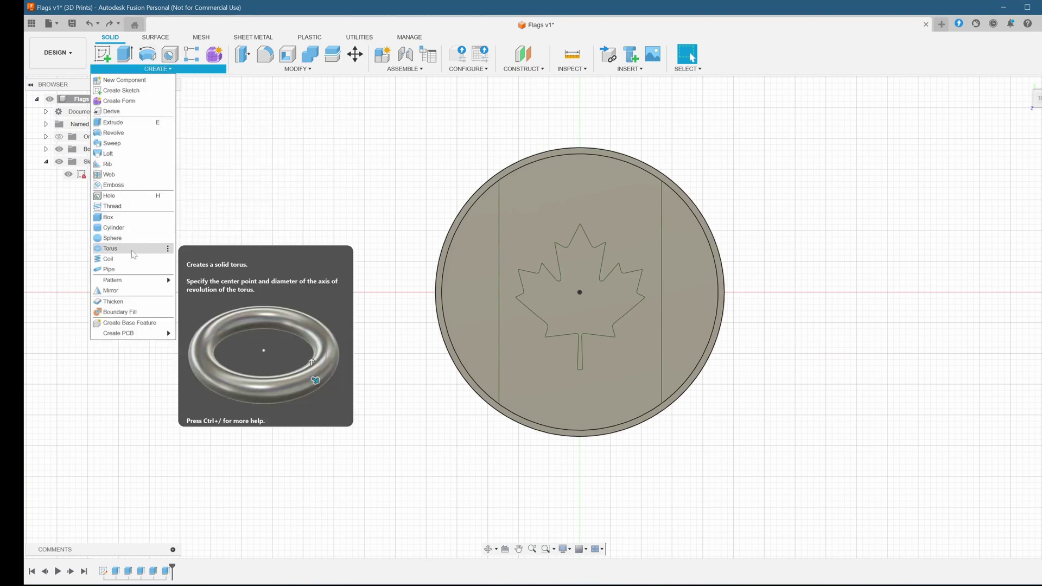
pyautogui.click(132, 251)
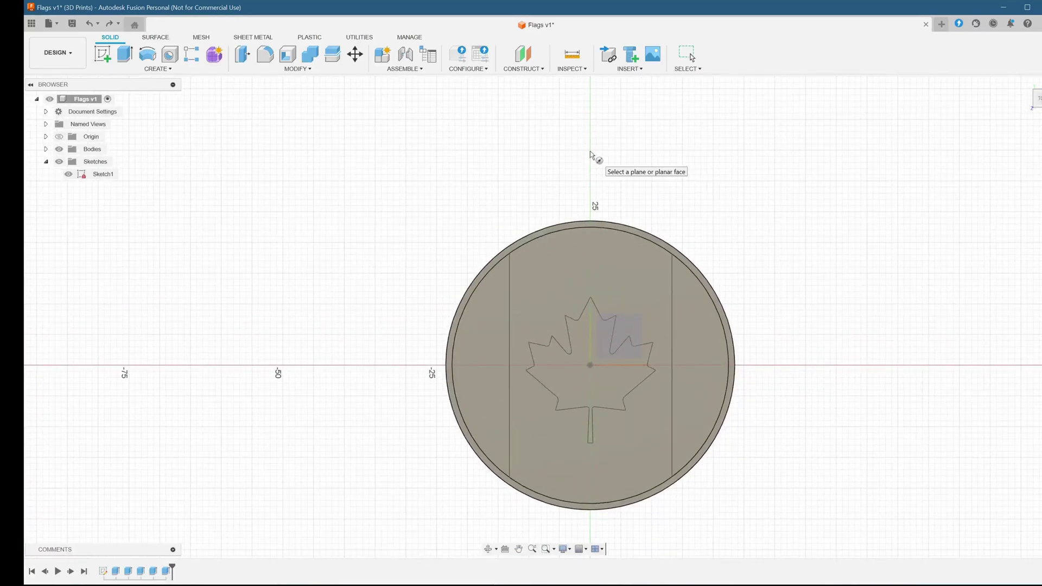
pyautogui.click(590, 151)
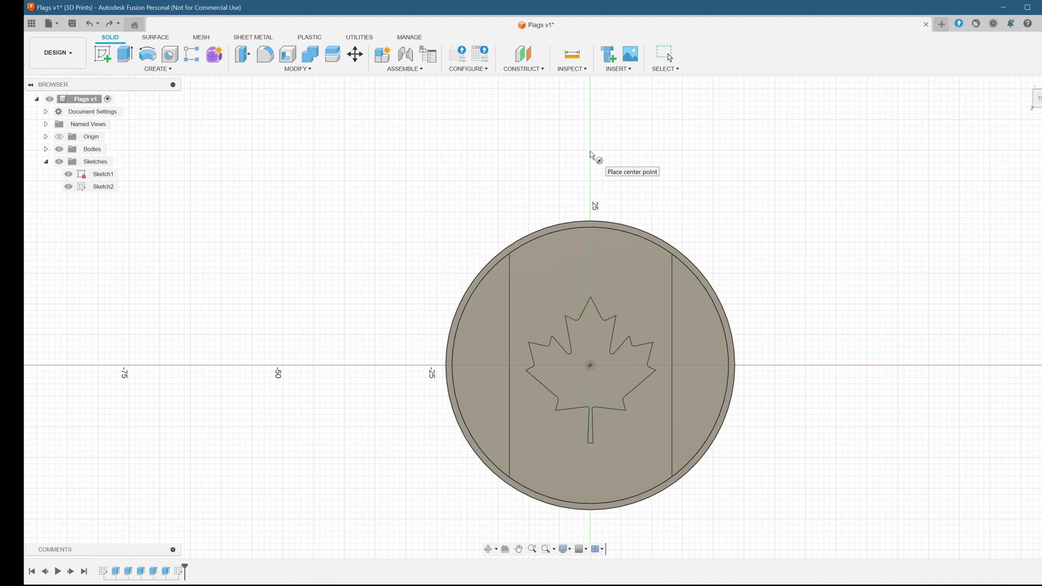
pyautogui.click(590, 150)
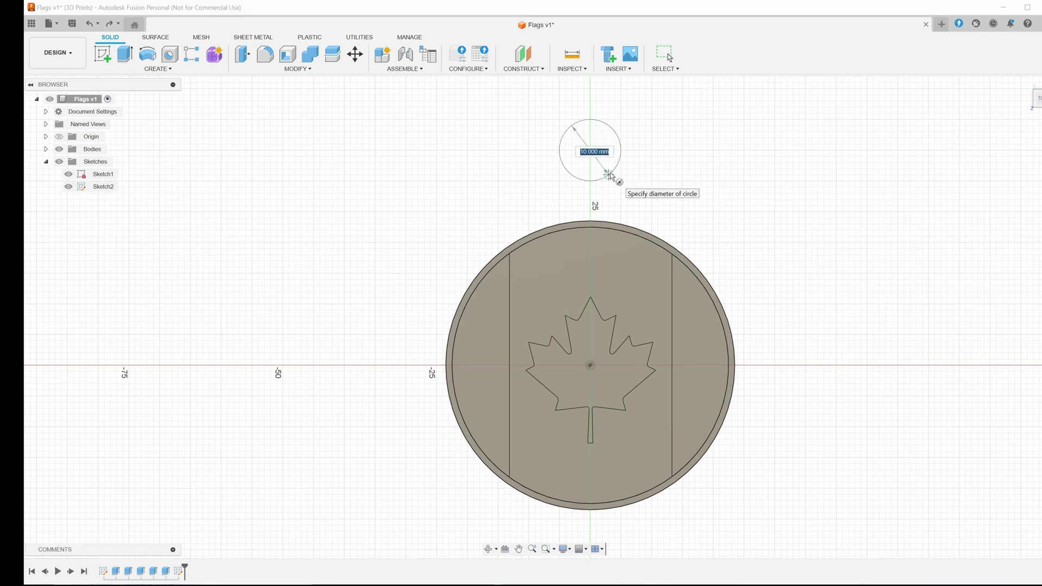
pyautogui.write('10')
pyautogui.press('Return')
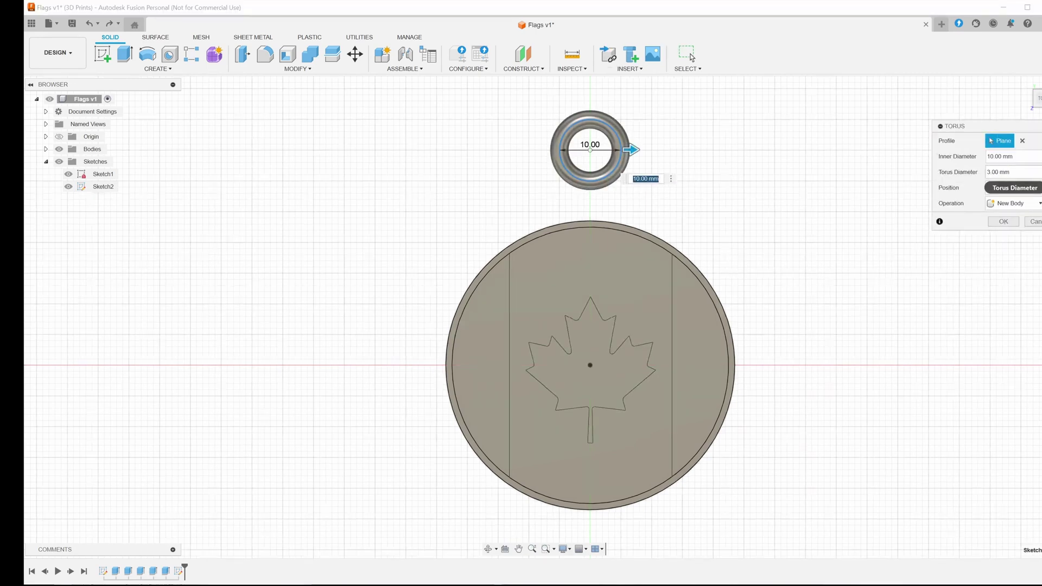
pyautogui.click(988, 172)
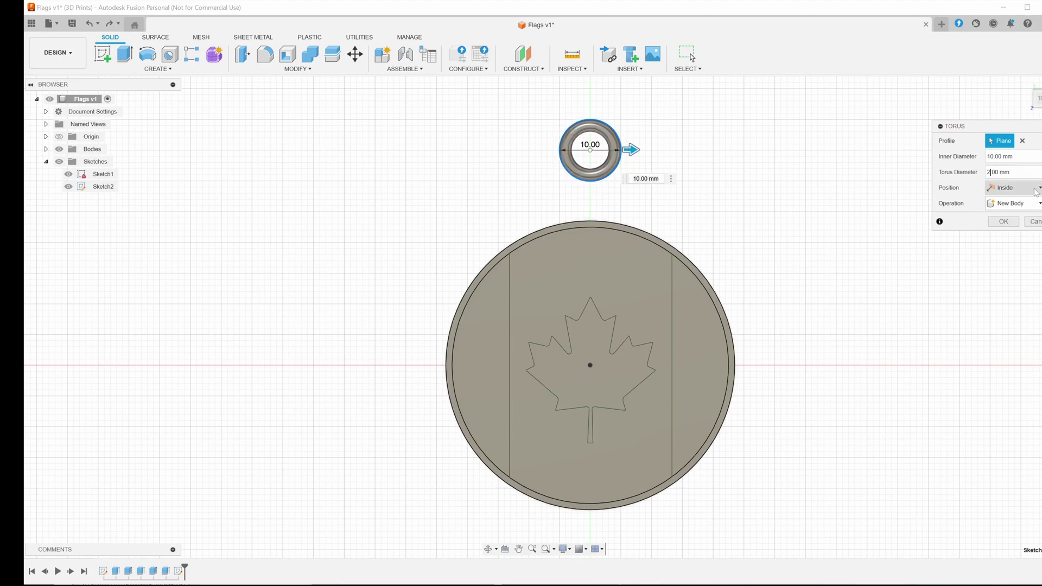
pyautogui.click(1003, 222)
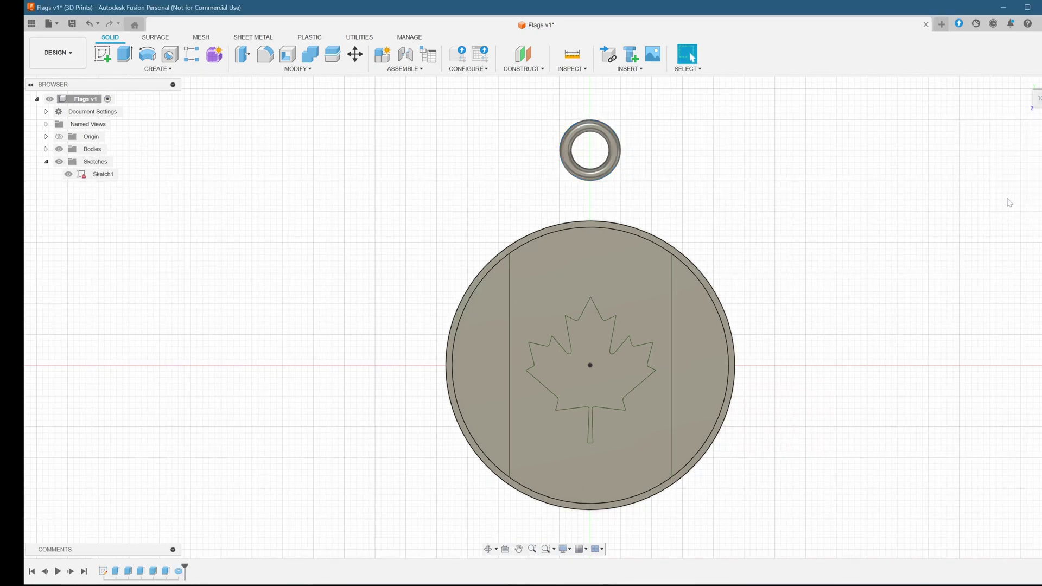
# Move the torus ring -7 mm along Y against the disc's edge and 1 mm up along Z
pyautogui.keyDown('shift'); pyautogui.moveTo(542, 312); pyautogui.dragTo(537, 319, button='middle'); pyautogui.keyUp('shift')
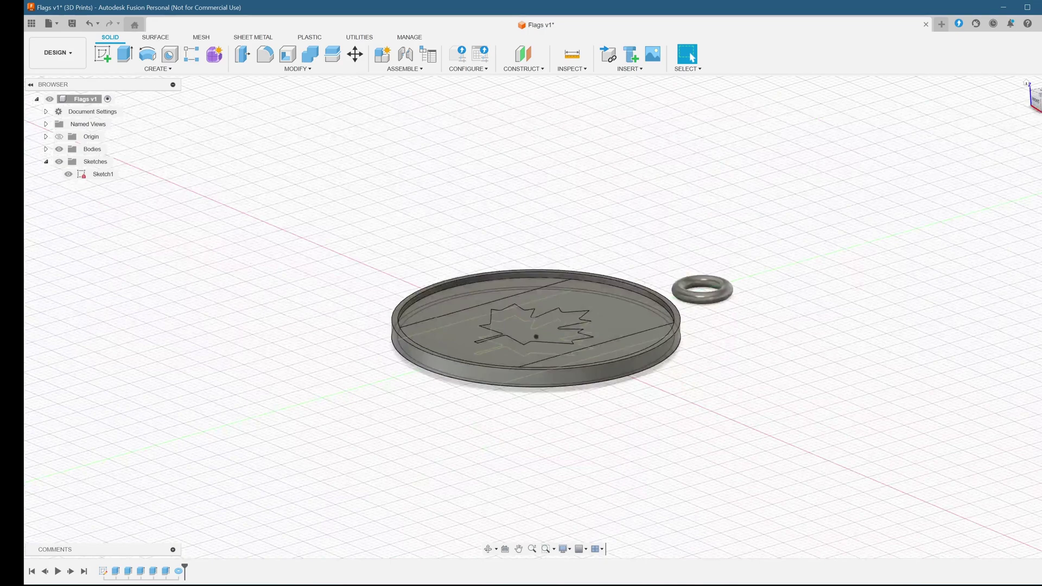
pyautogui.click(1034, 99)
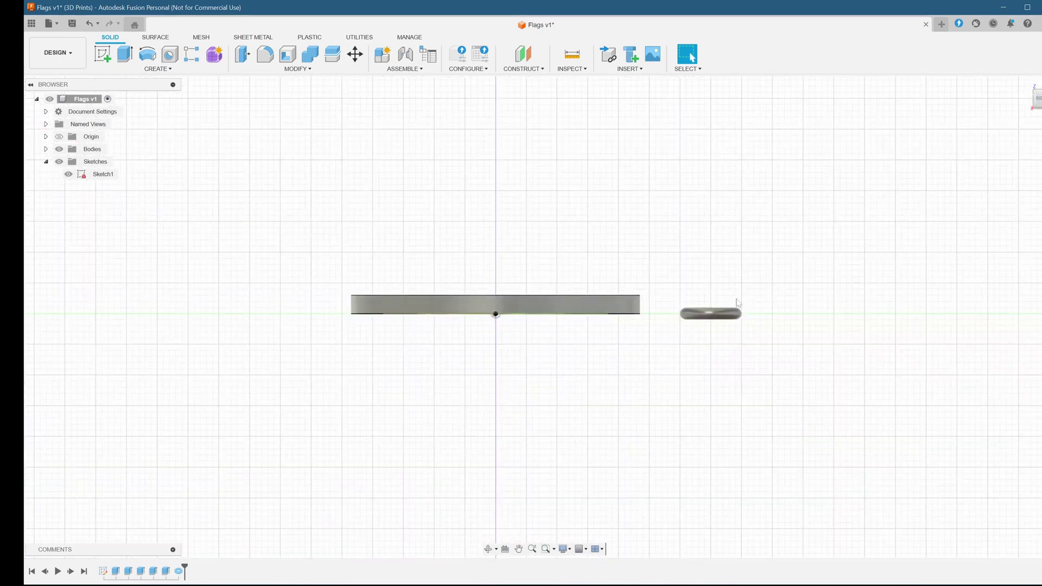
pyautogui.click(714, 316)
pyautogui.rightClick(714, 315)
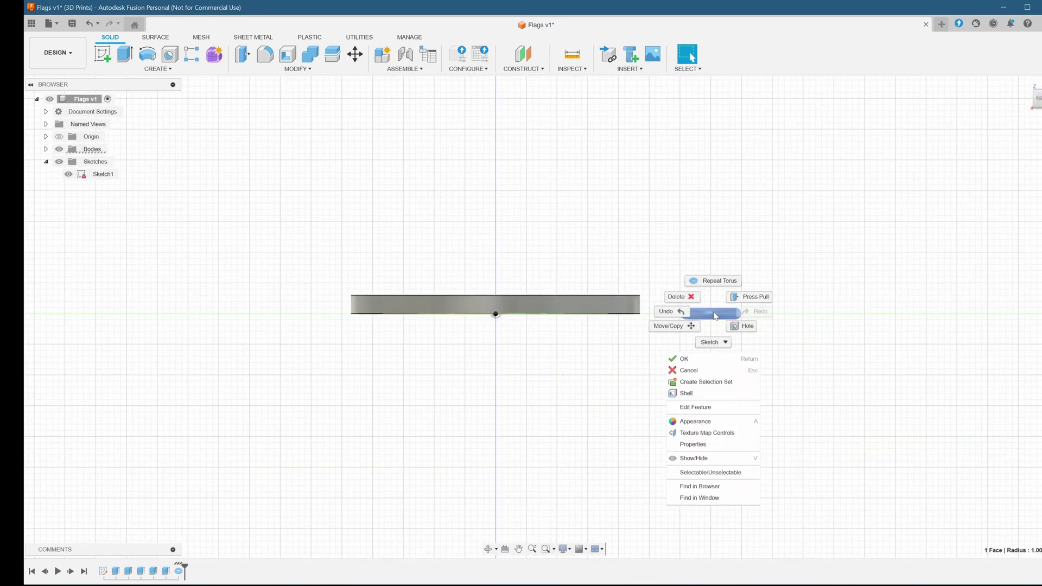
pyautogui.click(695, 325)
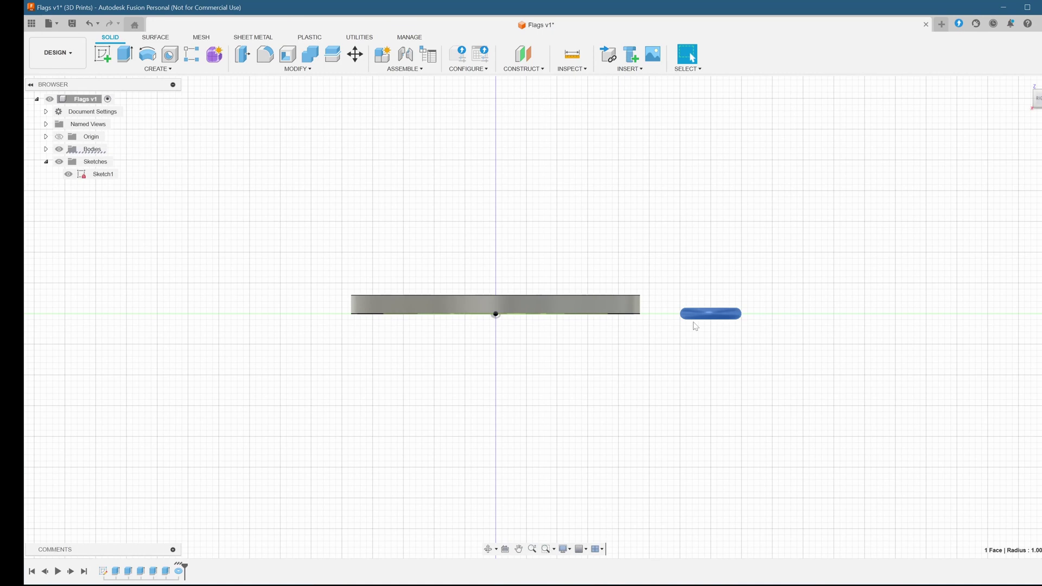
pyautogui.moveTo(743, 314); pyautogui.dragTo(699, 313)
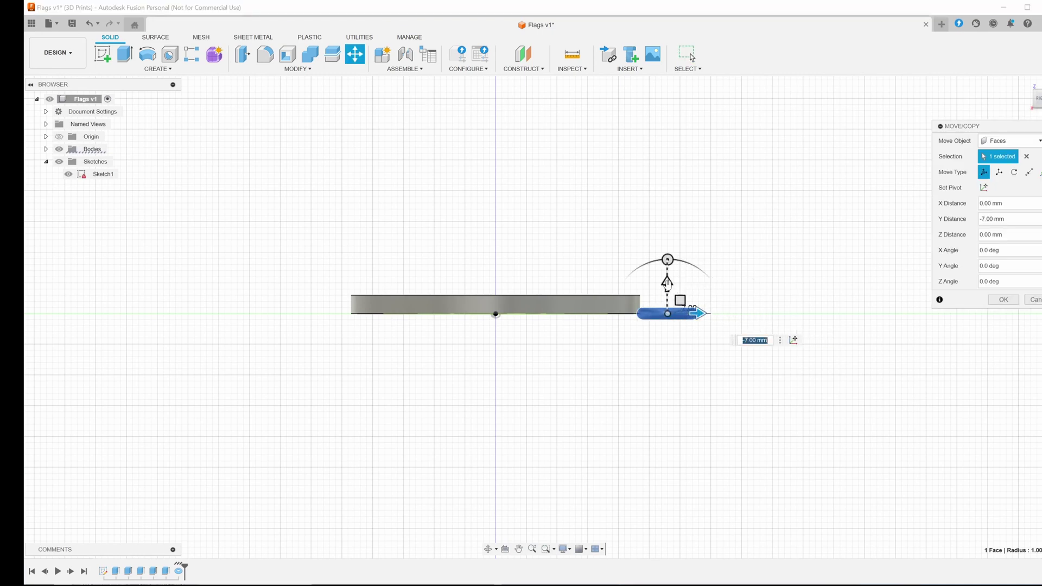
pyautogui.moveTo(667, 282); pyautogui.dragTo(667, 276)
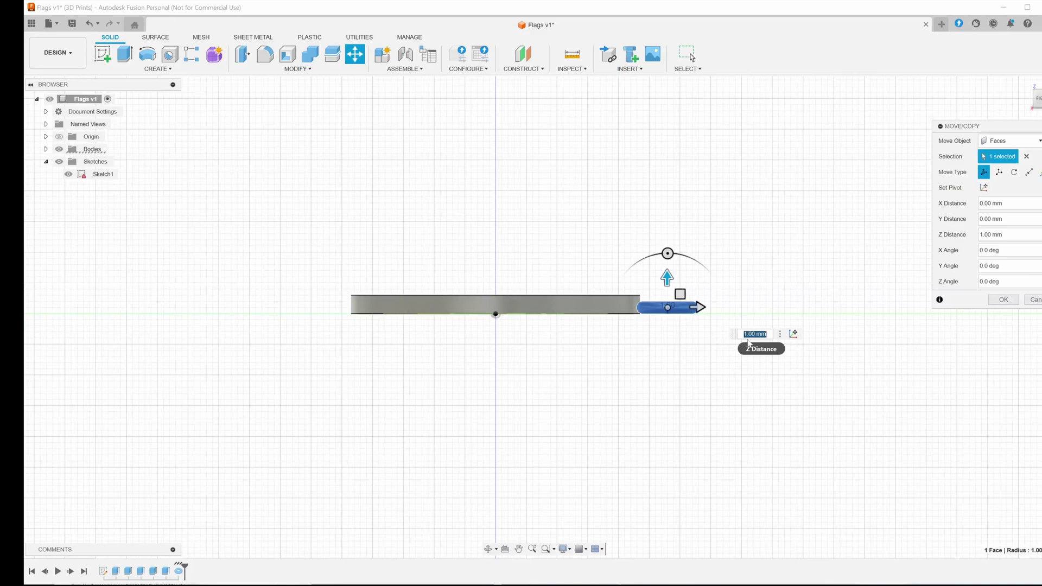
pyautogui.click(1002, 300)
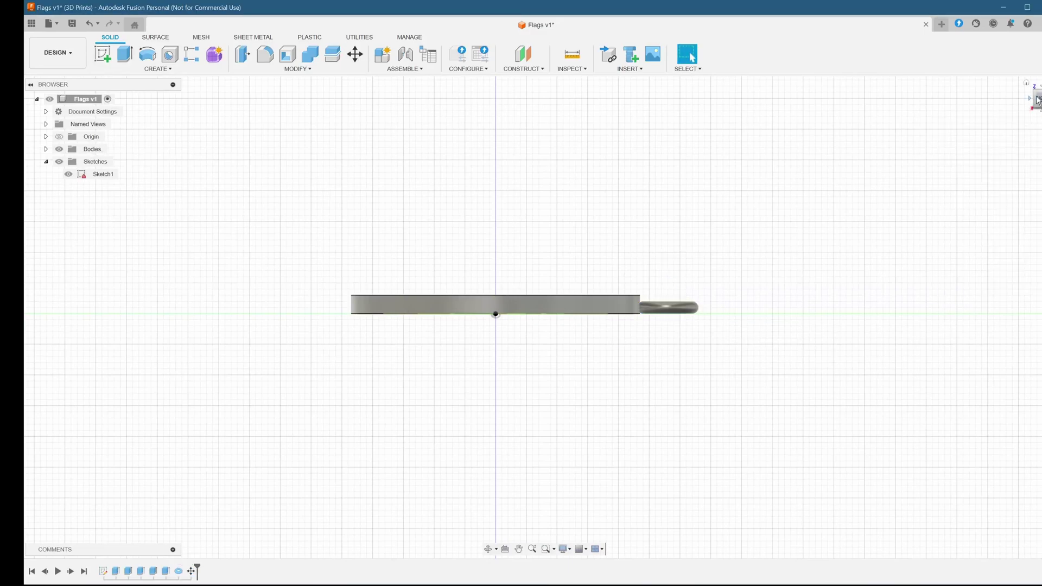
# Save the design and export it as a STEP file named Flags v2 to F:/3D Printing/Flags
pyautogui.keyDown('shift'); pyautogui.moveTo(539, 309); pyautogui.dragTo(545, 320, button='middle'); pyautogui.keyUp('shift')
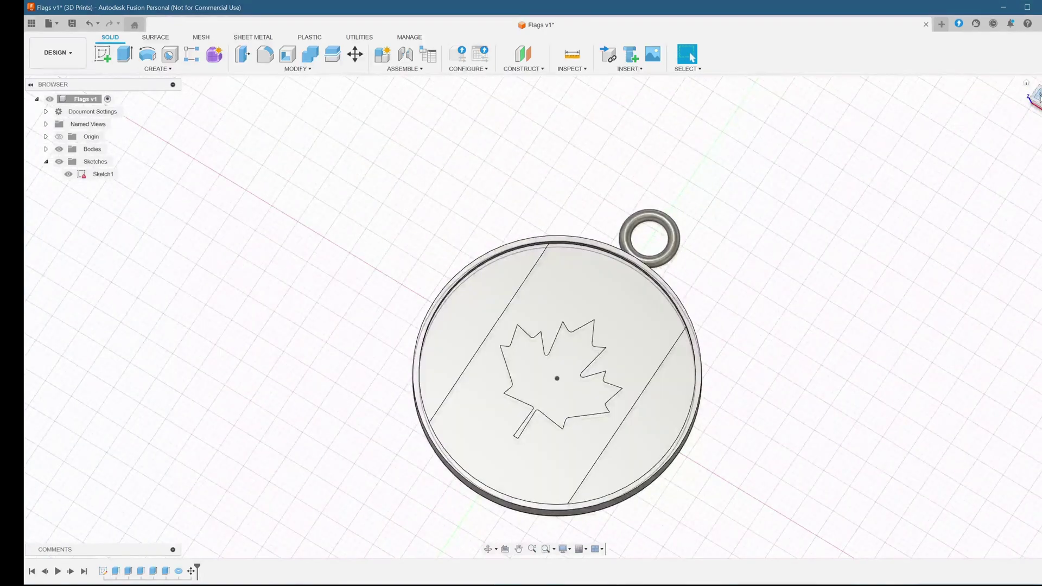
pyautogui.click(1037, 98)
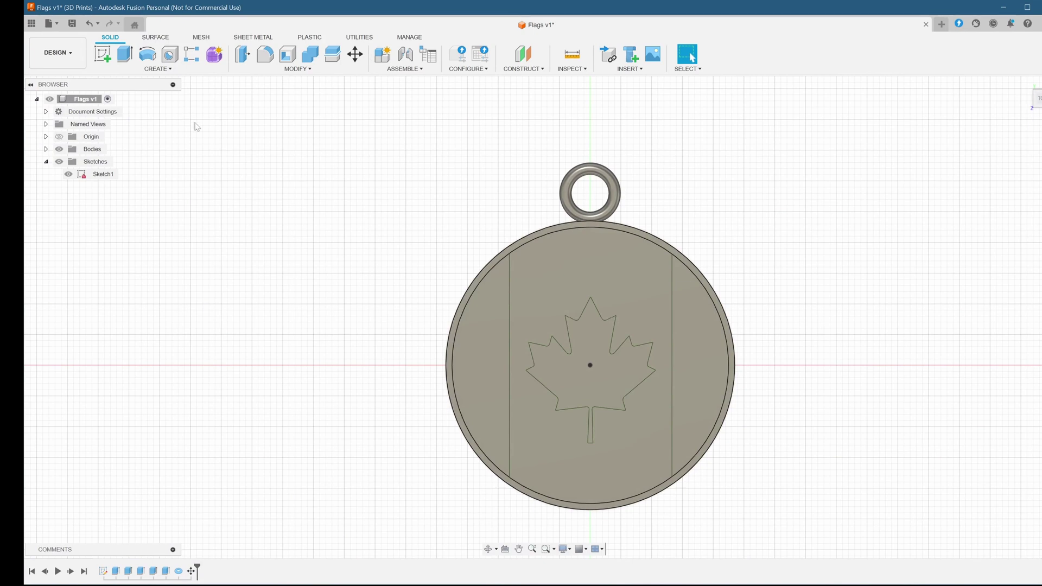
pyautogui.click(49, 23)
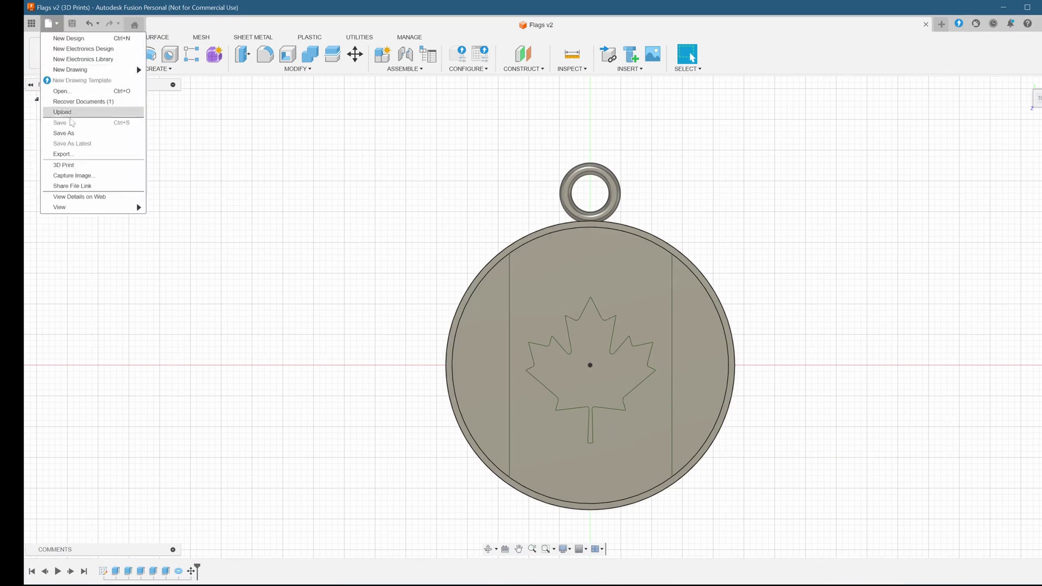
pyautogui.click(80, 156)
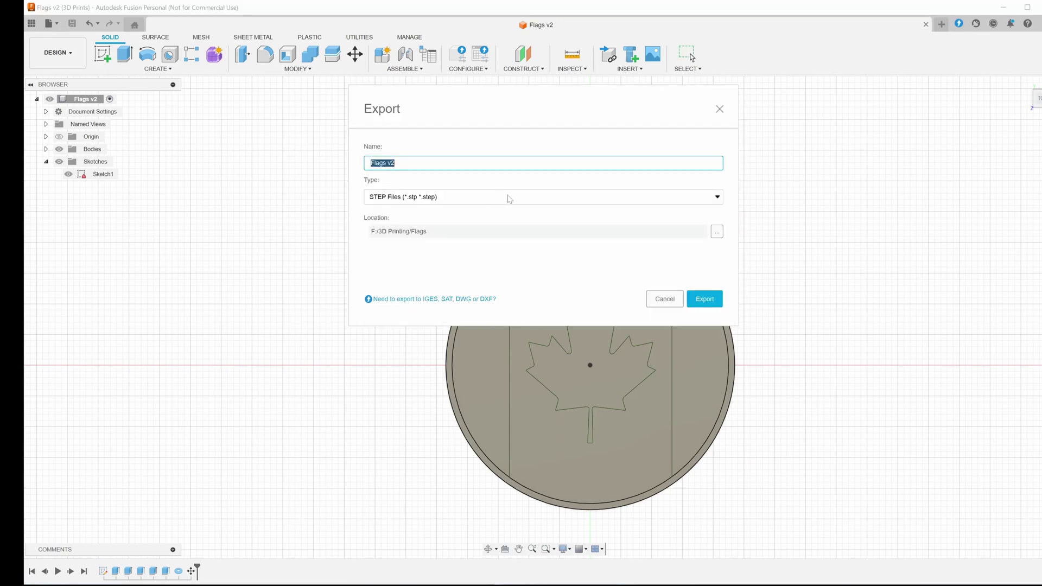
pyautogui.click(510, 199)
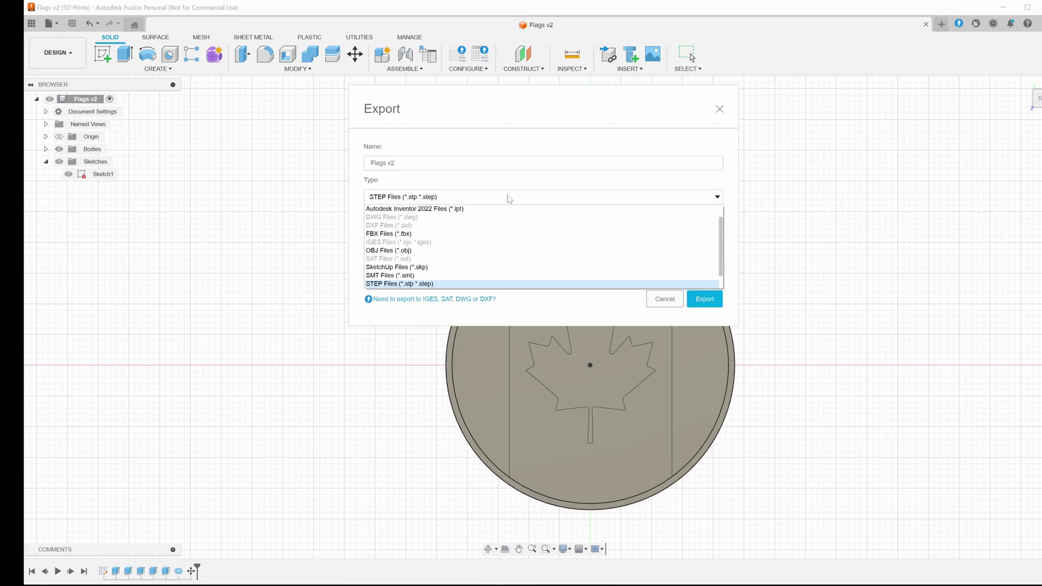
pyautogui.click(484, 283)
pyautogui.click(691, 302)
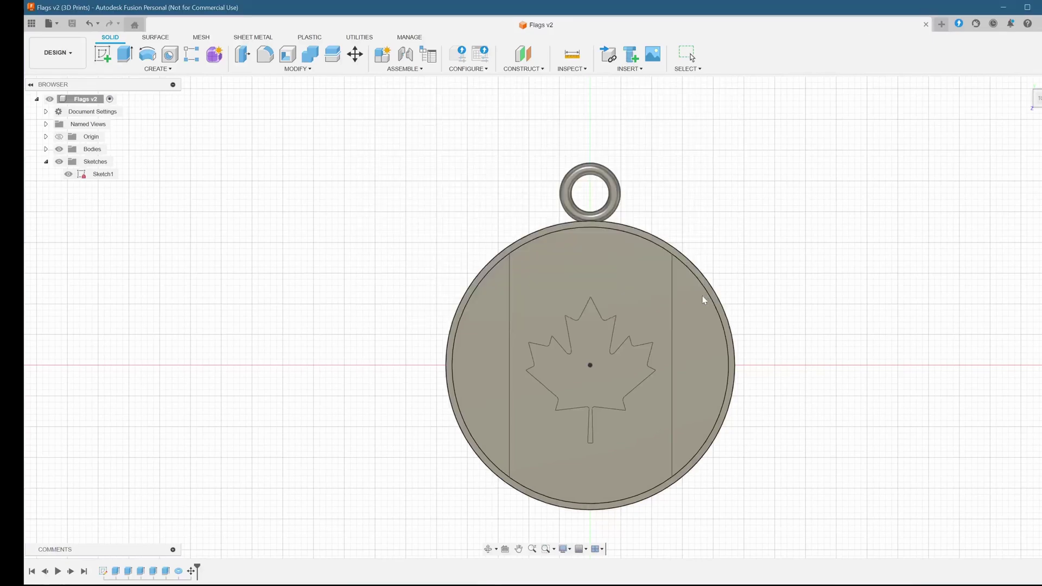
# Create a new design and start a sketch on the horizontal ground plane
pyautogui.hotkey('ctrl', 'n')
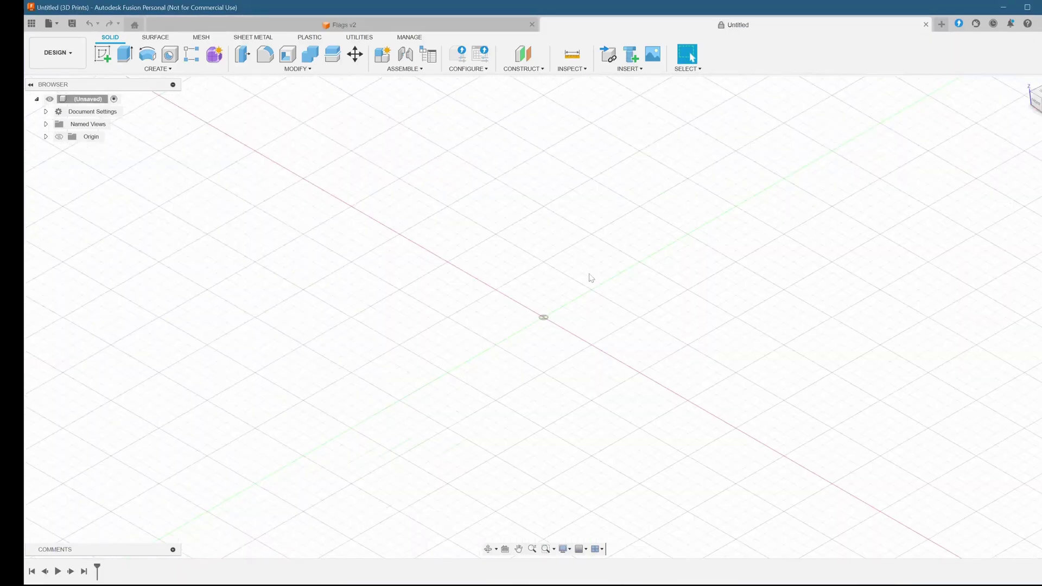
pyautogui.click(157, 68)
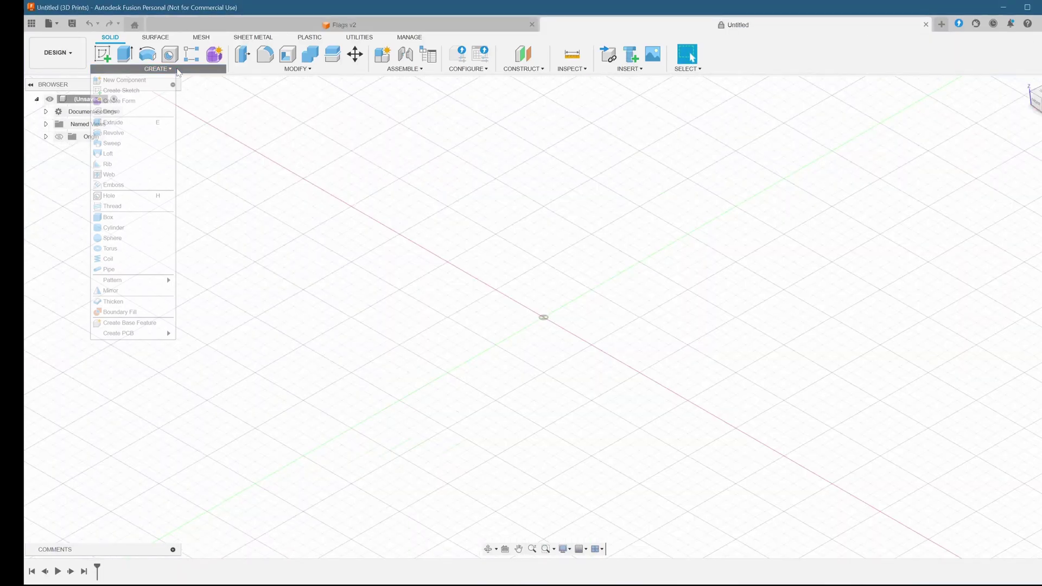
pyautogui.click(157, 93)
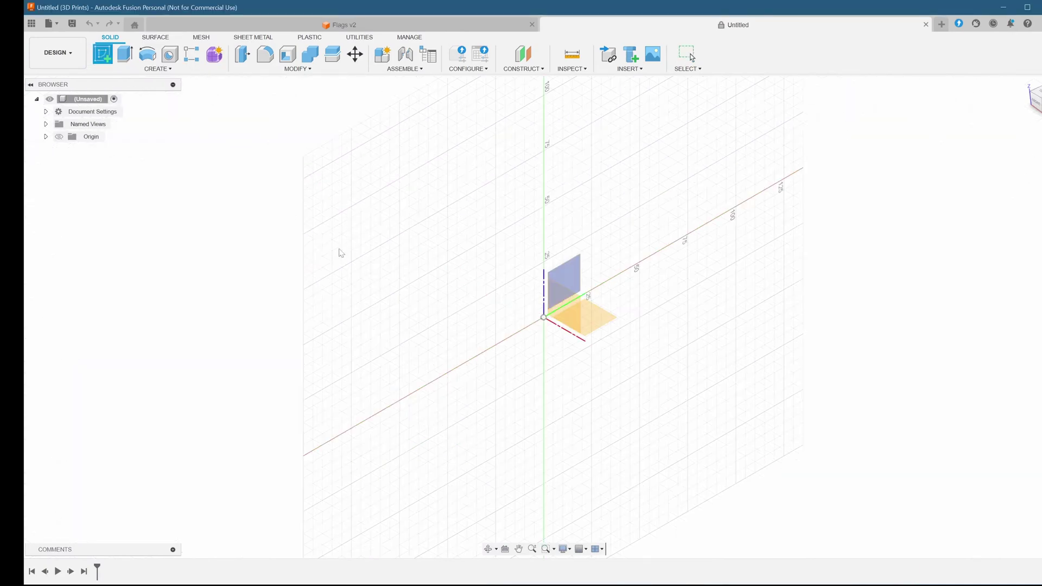
pyautogui.click(601, 321)
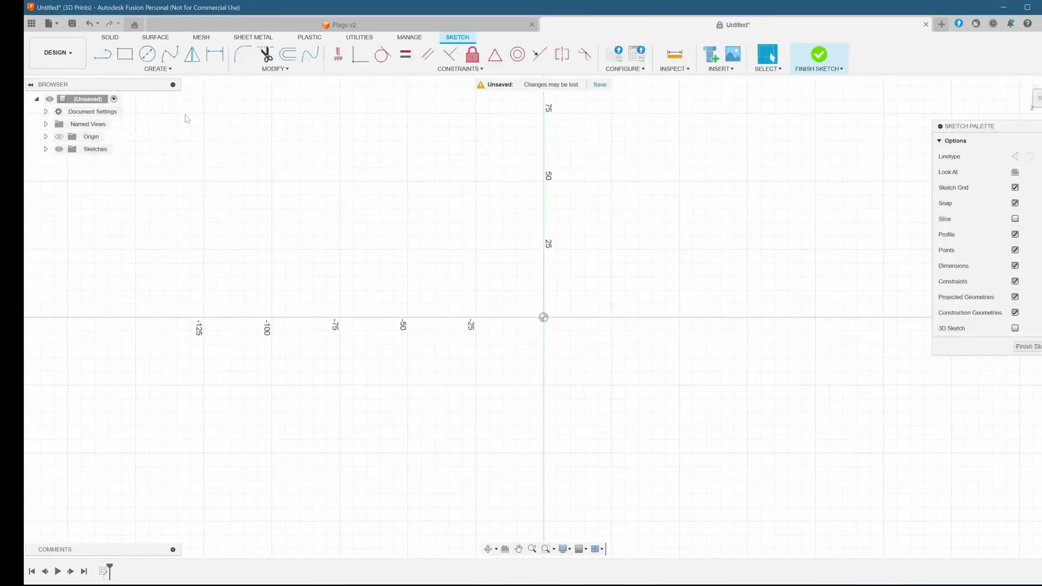
# Sketch a 45 mm diameter circle centred on the origin
pyautogui.click(147, 54)
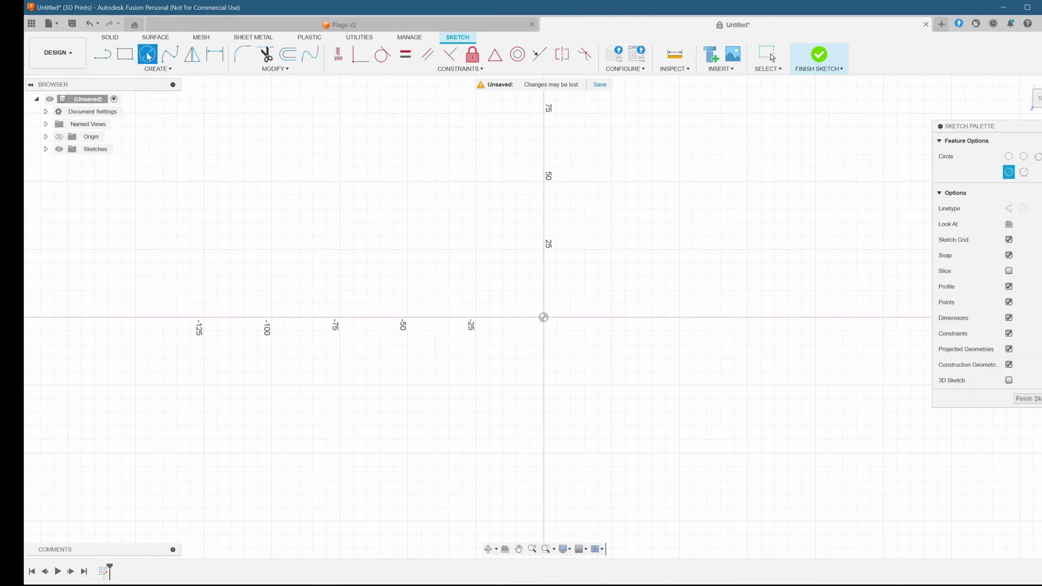
pyautogui.click(544, 318)
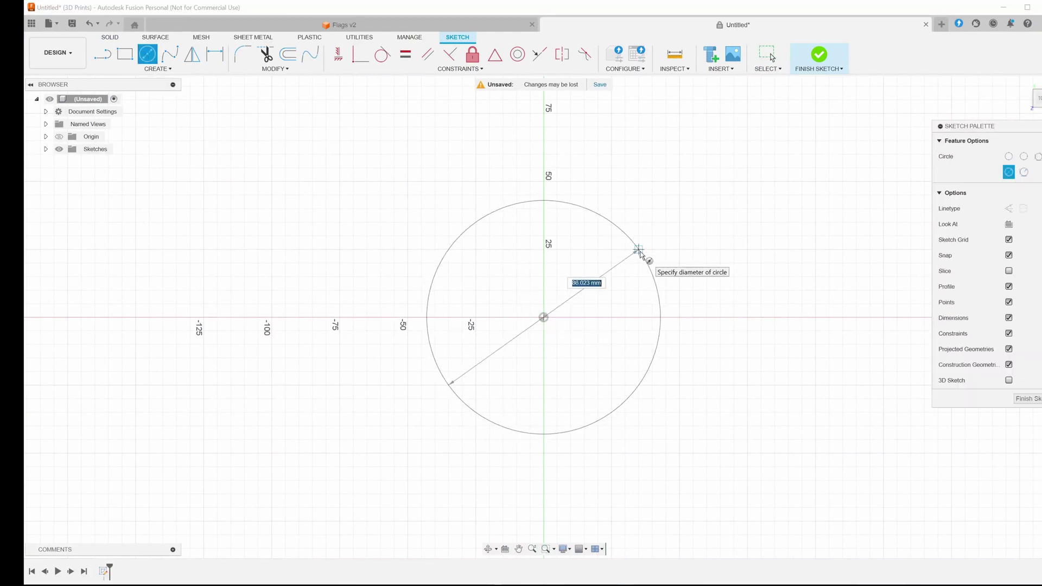
pyautogui.write('1')
pyautogui.press('BackSpace')
pyautogui.write('45')
pyautogui.press('Return')
pyautogui.press('Escape')
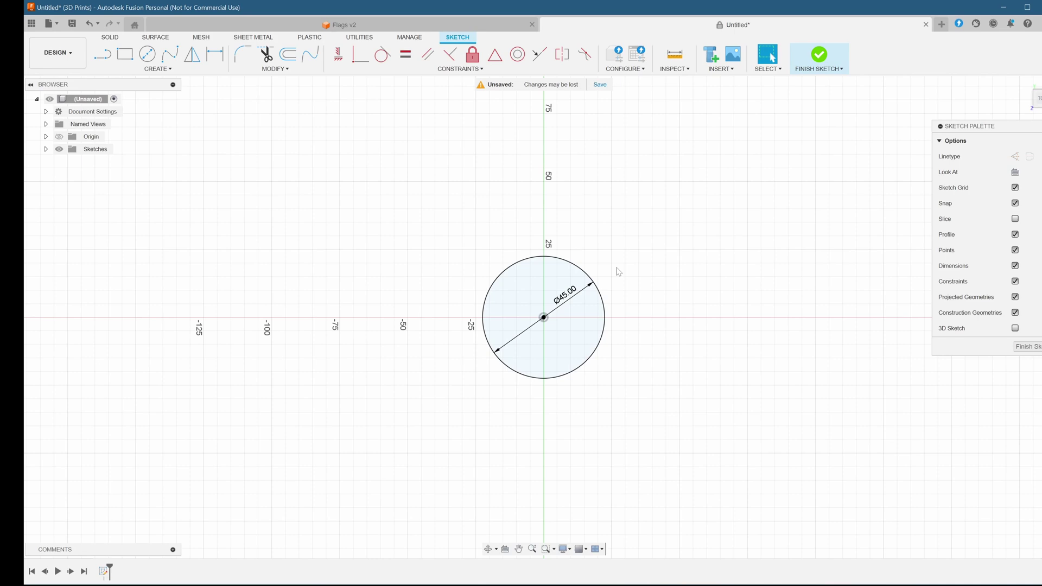
# Insert France.svg from the Flags folder into the sketch
pyautogui.scroll(3, 617, 272)
pyautogui.click(721, 69)
pyautogui.click(724, 118)
pyautogui.click(414, 402)
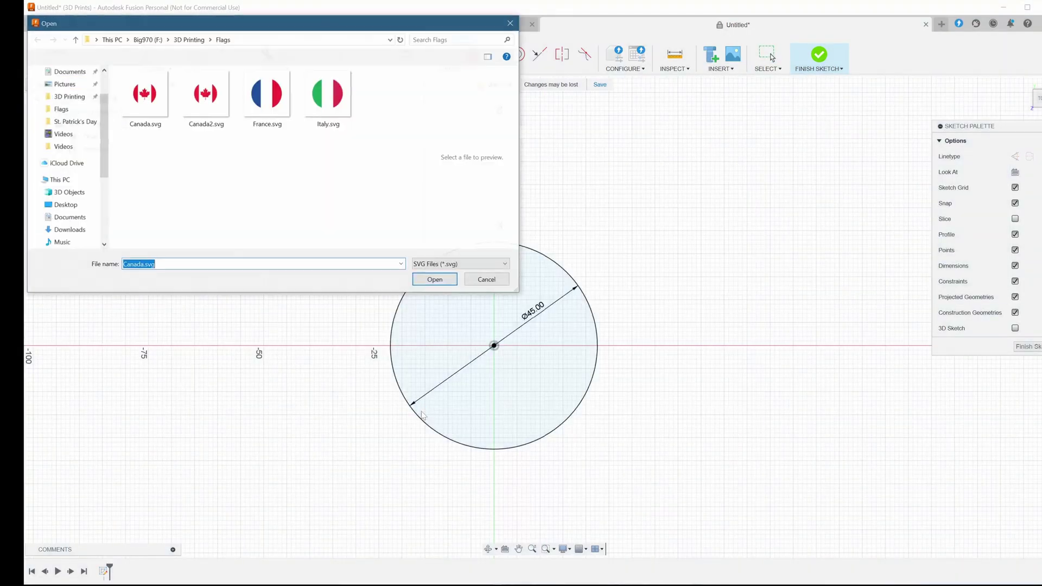
pyautogui.click(282, 102)
pyautogui.doubleClick(283, 102)
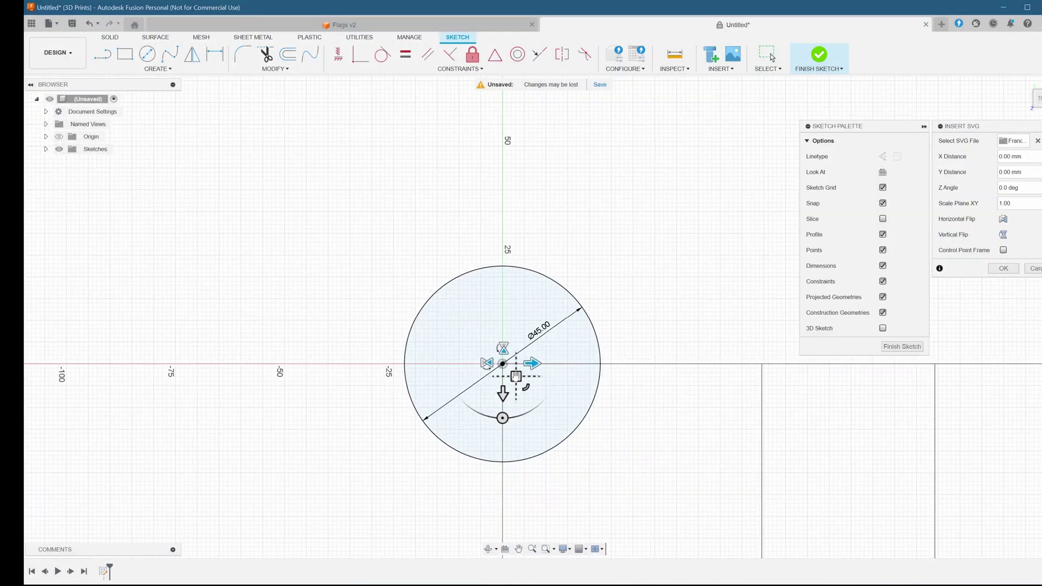
# Scale and position the France flag outline over the circle so their heights match, shift it 1 mm along X, and accept the placement
pyautogui.moveTo(265, 175); pyautogui.dragTo(372, 291)
pyautogui.scroll(3, 371, 339)
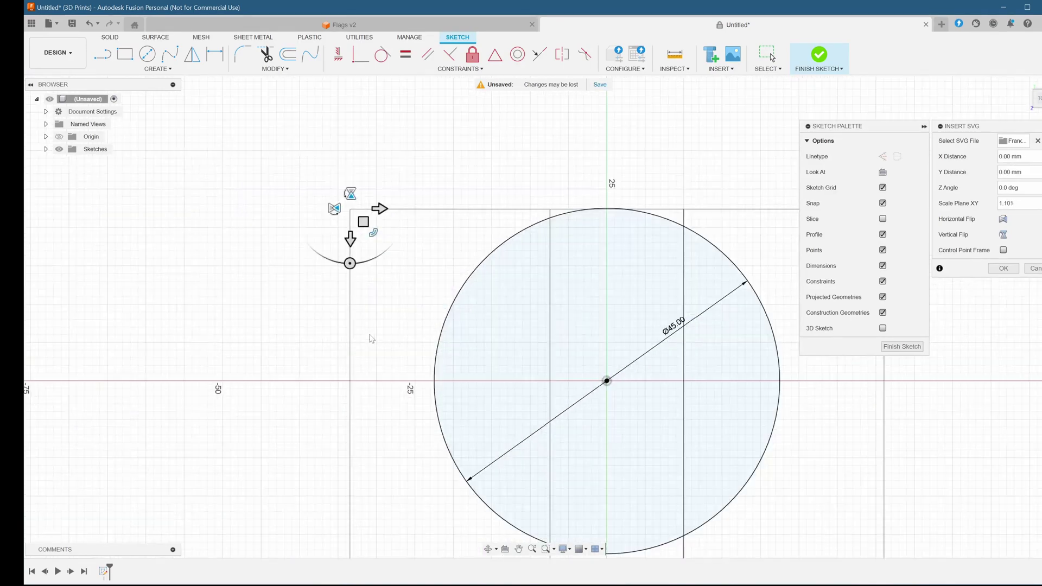
pyautogui.moveTo(372, 232)
pyautogui.mouseDown()
pyautogui.moveTo(349, 221)
pyautogui.moveTo(373, 218)
pyautogui.mouseUp()
pyautogui.scroll(-2, 350, 233)
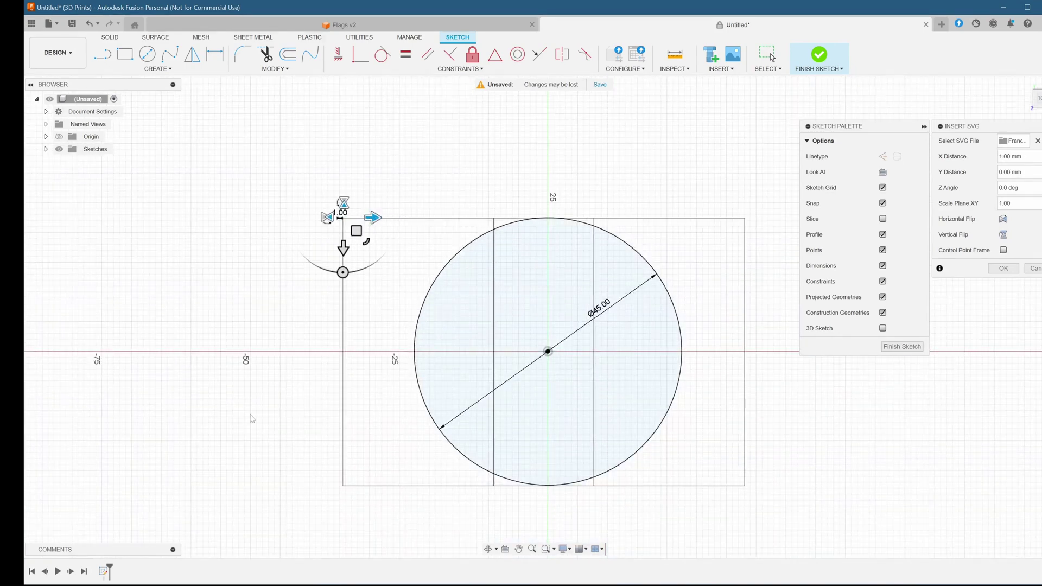
pyautogui.click(1003, 268)
# Trim away the flag's border lines and stripe ends outside the circle, keeping the two vertical stripe dividers inside it
pyautogui.click(265, 54)
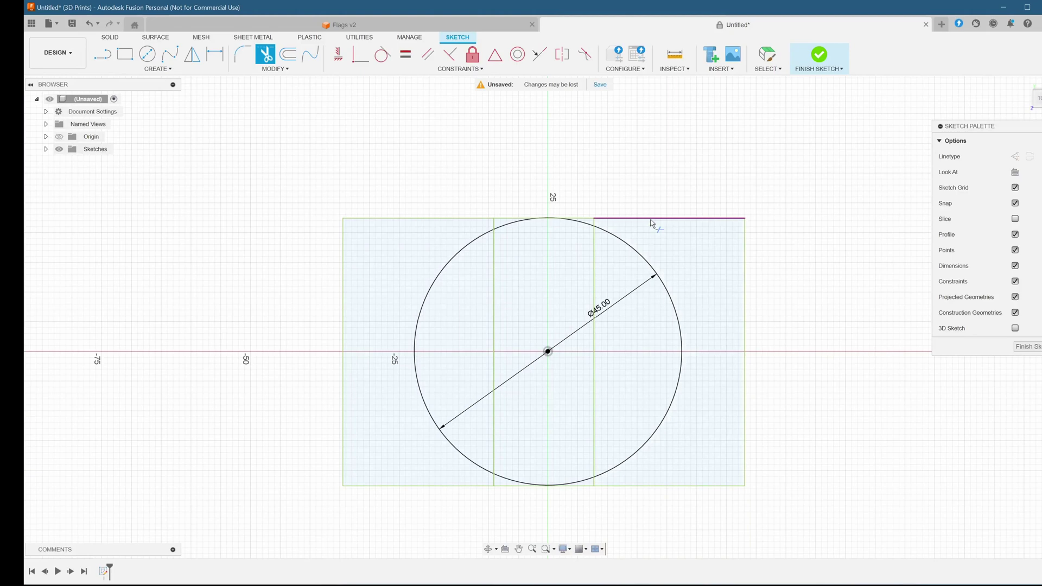
pyautogui.click(668, 218)
pyautogui.scroll(5, 593, 229)
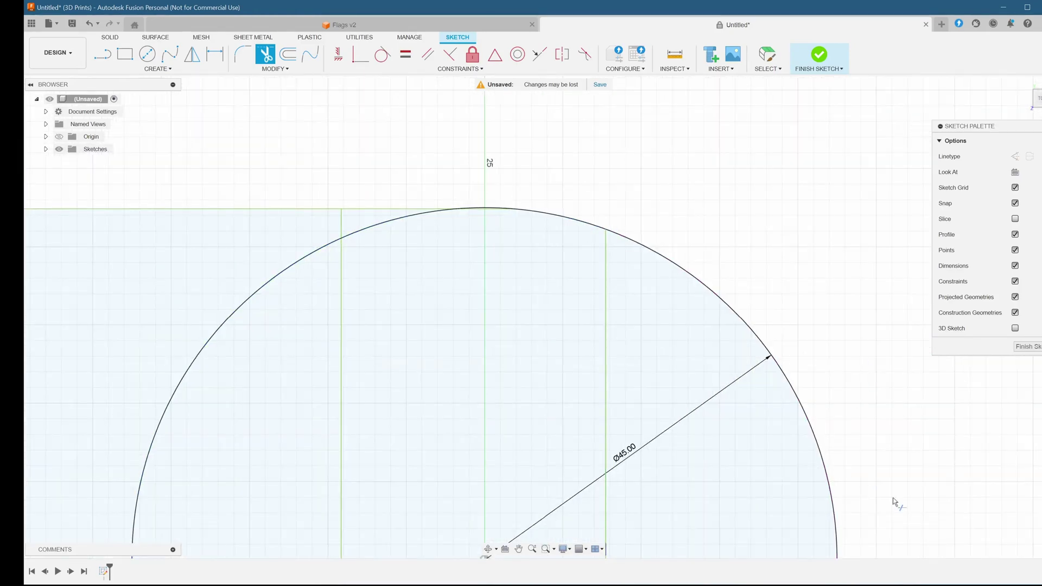
pyautogui.click(339, 199)
pyautogui.click(328, 204)
pyautogui.moveTo(279, 228); pyautogui.dragTo(749, 202, button='middle')
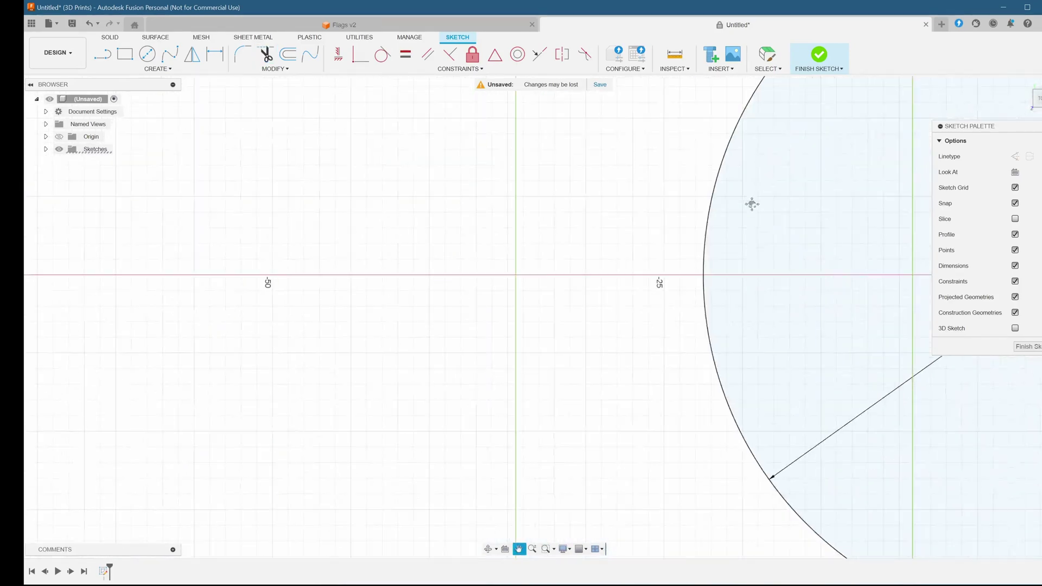
pyautogui.moveTo(726, 465); pyautogui.dragTo(421, 324, button='middle')
pyautogui.click(421, 325)
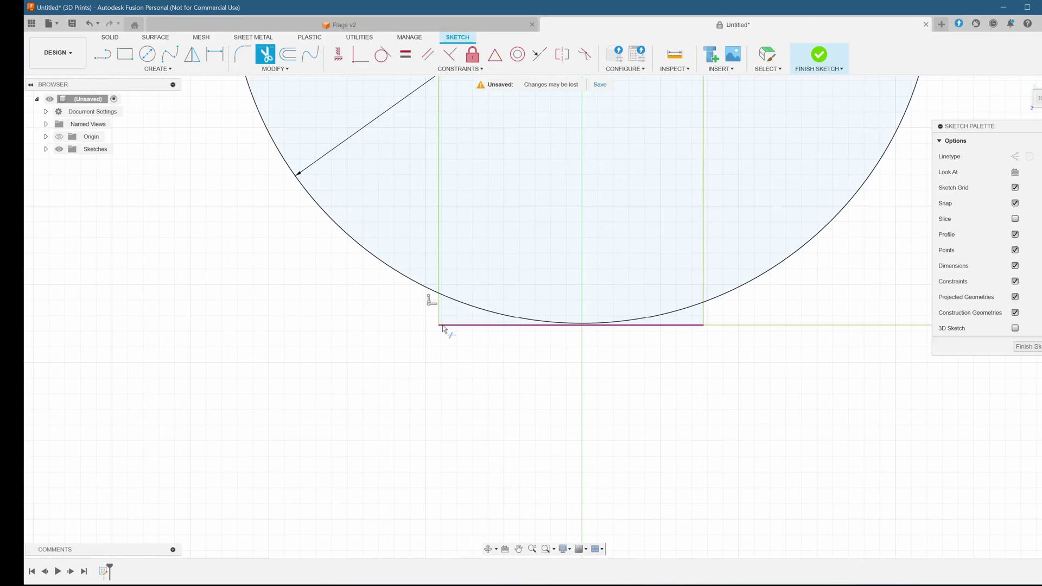
pyautogui.click(450, 325)
pyautogui.click(707, 324)
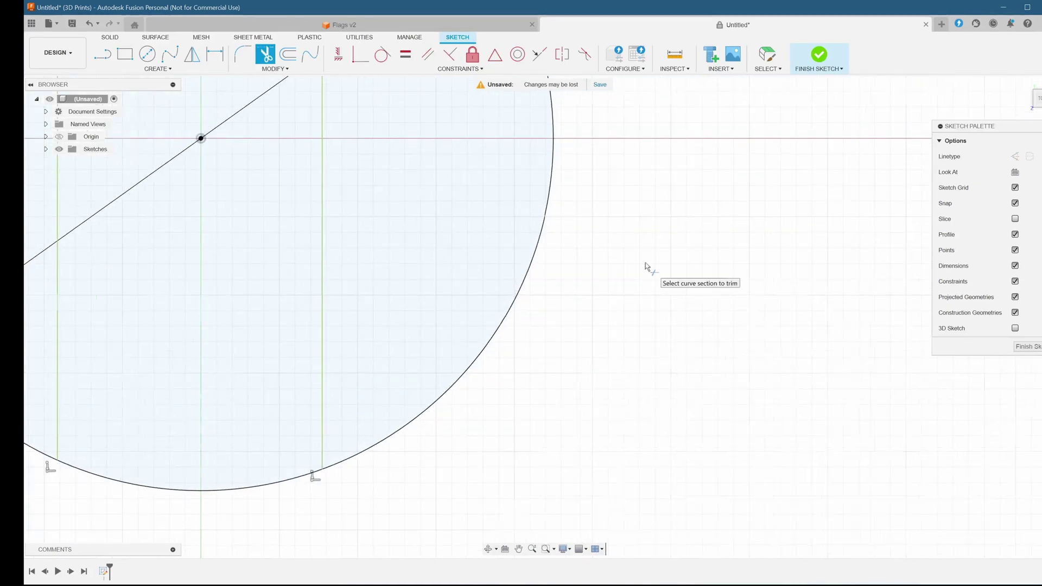
# Offset the 45 mm circle 1 mm outward to form the disc's border
pyautogui.scroll(-5, 649, 268)
pyautogui.press('o')
pyautogui.click(688, 301)
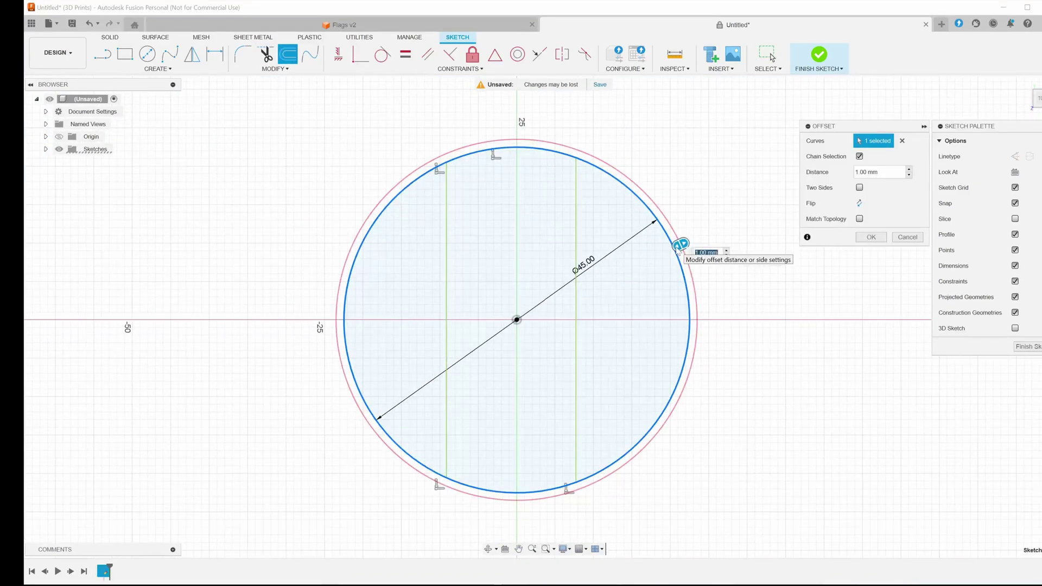
pyautogui.click(881, 239)
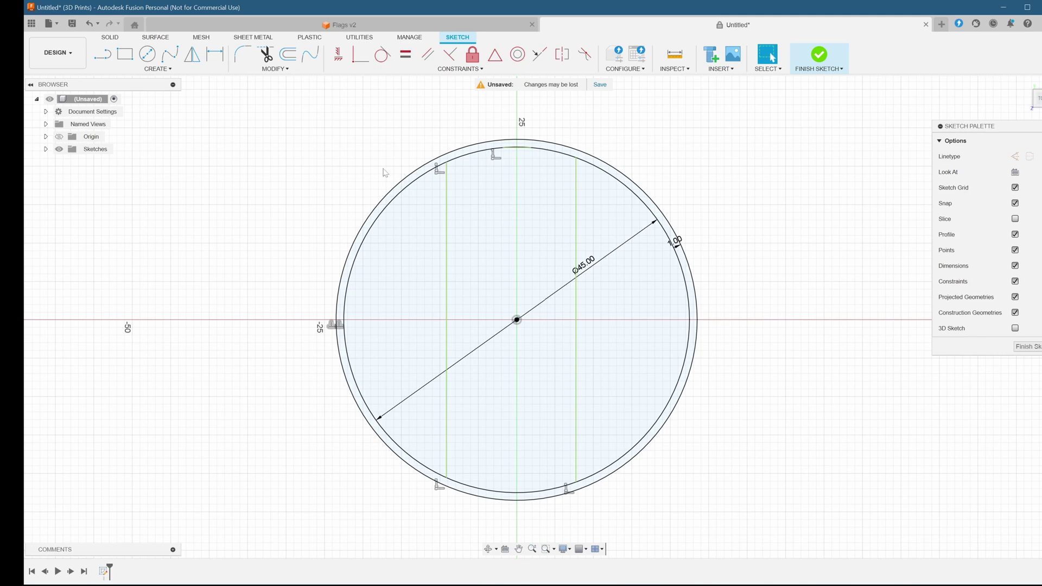
# Extrude the border ring profile 3 mm as a new body
pyautogui.scroll(5, 704, 216)
pyautogui.click(638, 282)
pyautogui.write('e')
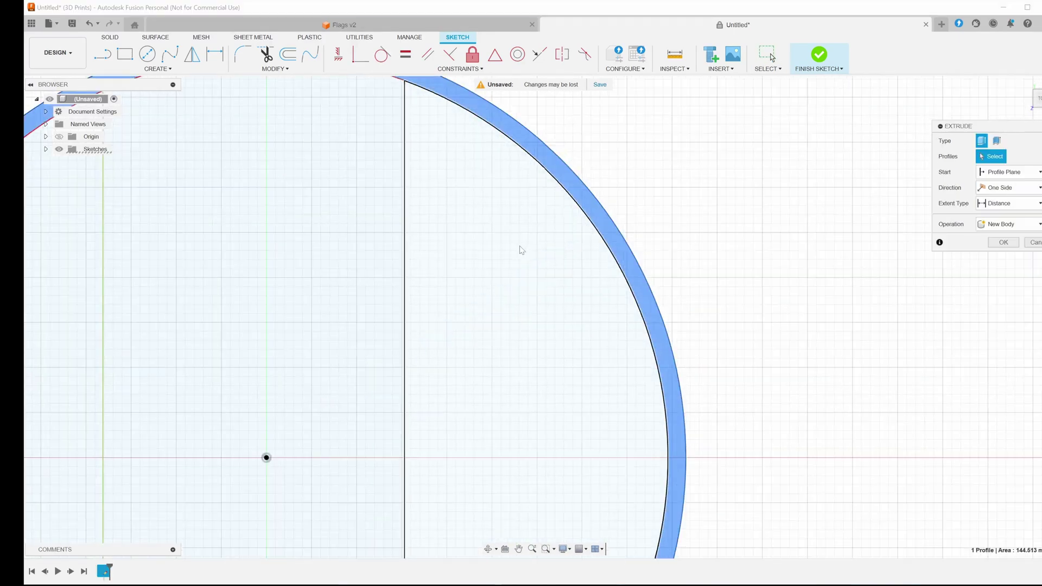
pyautogui.write('3')
pyautogui.scroll(-4, 538, 268)
pyautogui.press('Return')
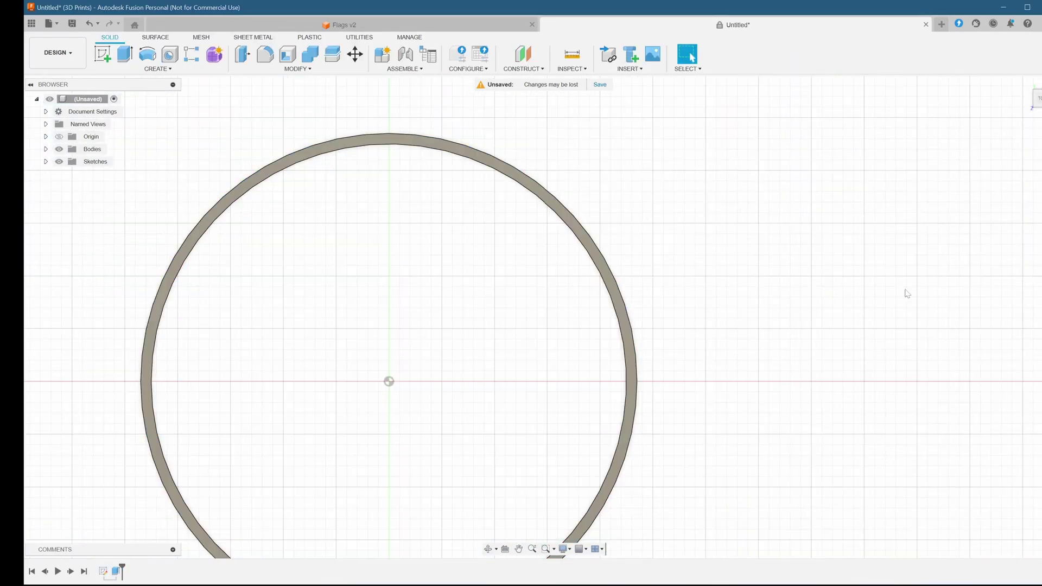
# Show the sketch again and extrude the flag's right stripe profile 2 mm
pyautogui.click(46, 162)
pyautogui.click(68, 174)
pyautogui.moveTo(524, 385); pyautogui.dragTo(630, 300, button='middle')
pyautogui.click(631, 299)
pyautogui.write('e2')
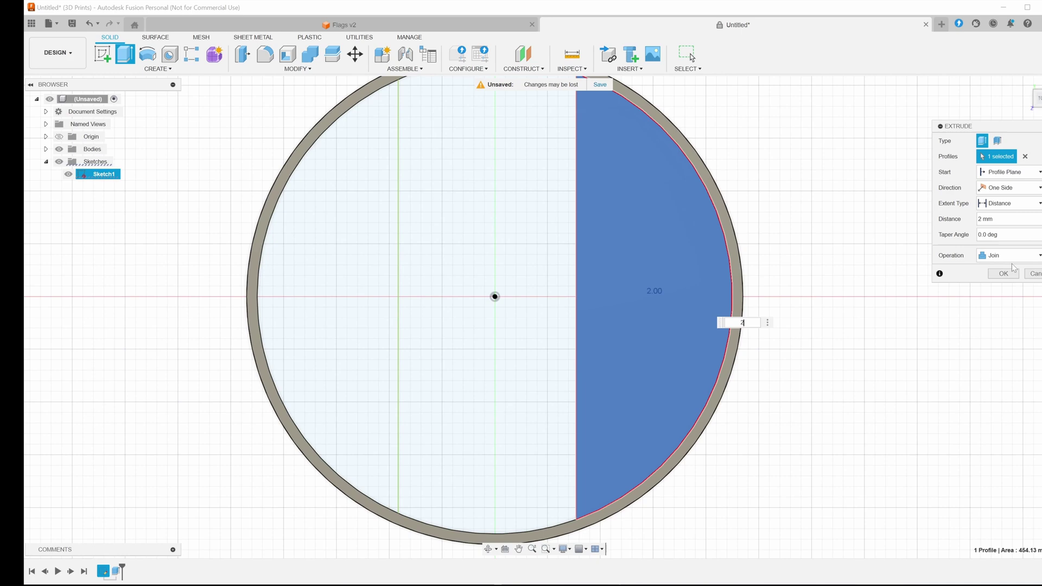
pyautogui.click(1004, 273)
# Extrude the flag's middle stripe profile 2 mm as a new body
pyautogui.click(530, 279)
pyautogui.press('e')
pyautogui.click(1009, 255)
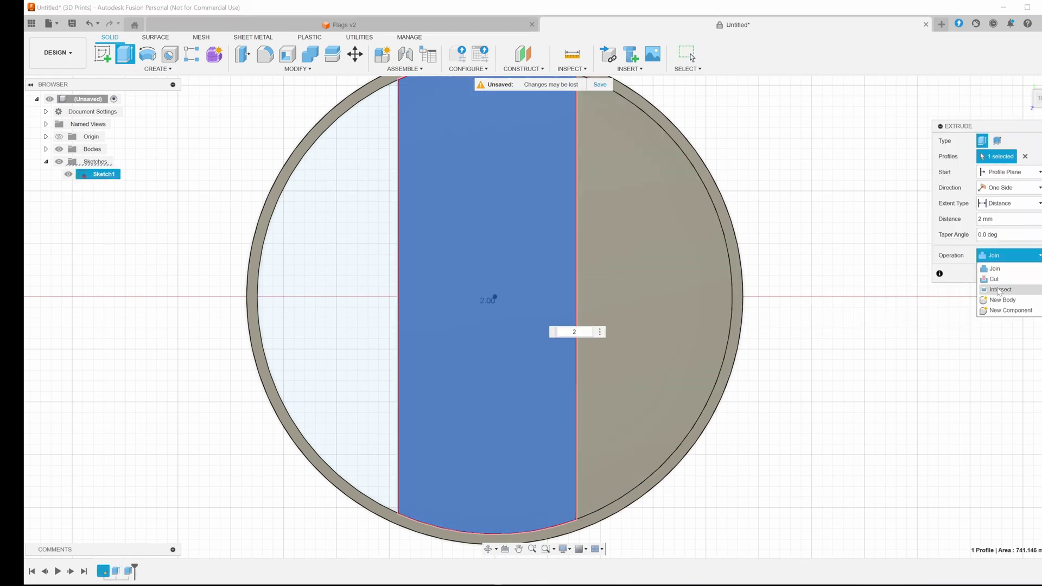
pyautogui.click(1000, 299)
pyautogui.press('Return')
# Extrude the flag's left stripe profile 2 mm as a new body
pyautogui.click(331, 255)
pyautogui.press('e')
pyautogui.click(1009, 255)
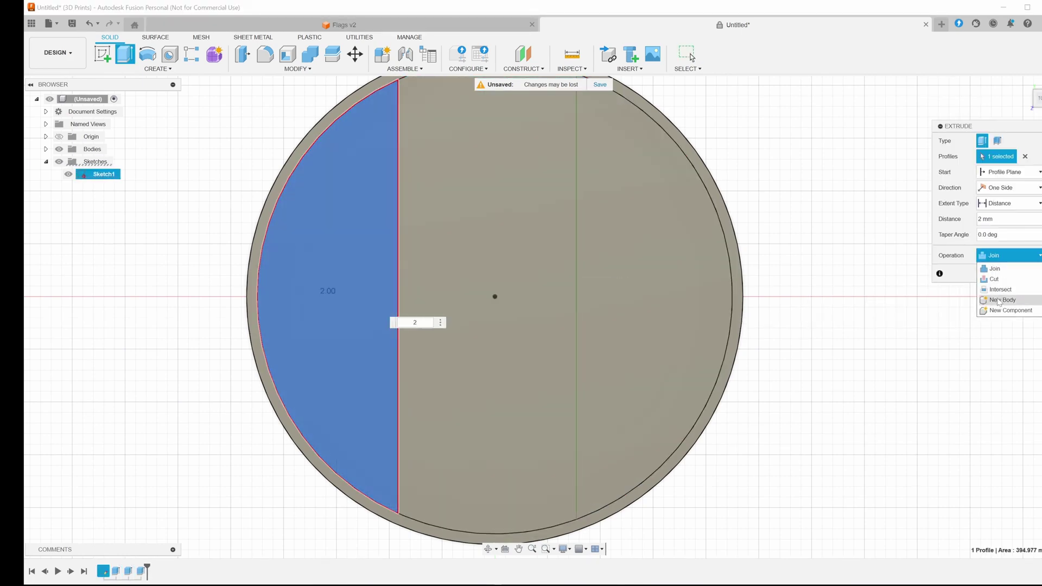
pyautogui.click(998, 300)
pyautogui.press('Return')
# Check the extruded France disc from the side and from above, and start exporting the design
pyautogui.scroll(-3, 966, 214)
pyautogui.keyDown('shift'); pyautogui.moveTo(965, 214); pyautogui.dragTo(1039, 32, button='middle'); pyautogui.keyUp('shift')
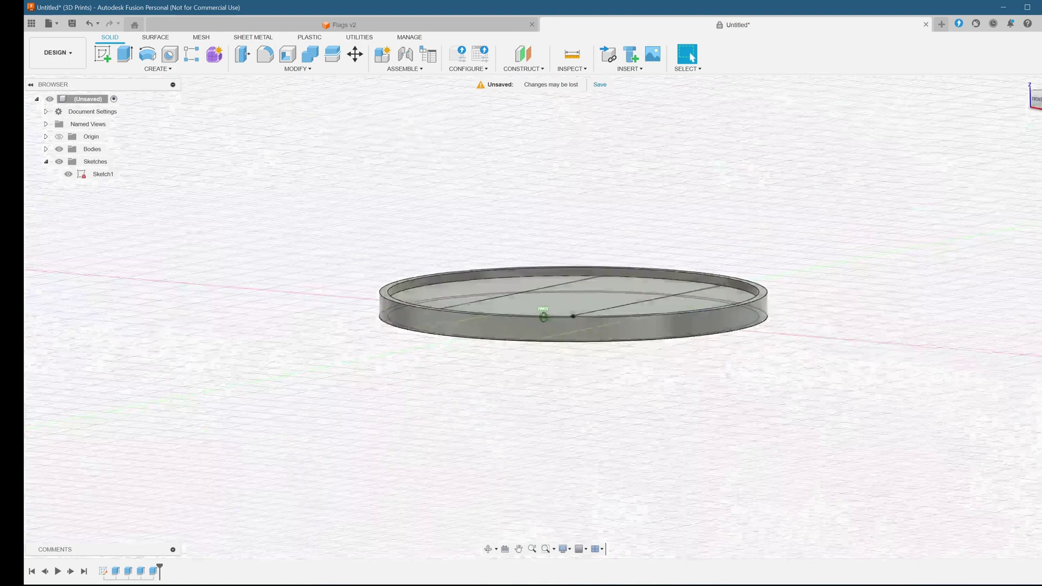
pyautogui.click(1034, 90)
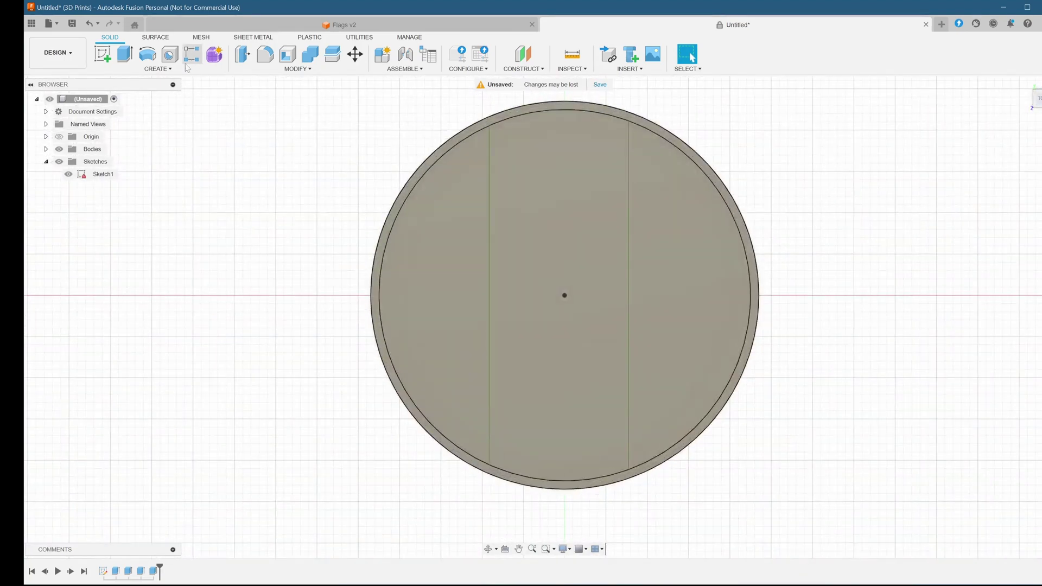
pyautogui.click(54, 25)
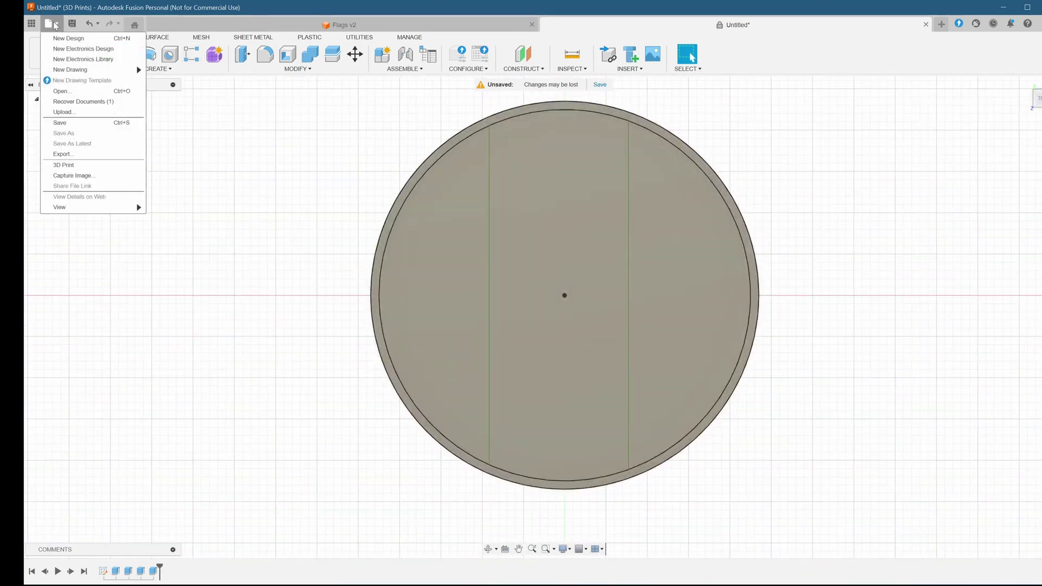
pyautogui.click(62, 154)
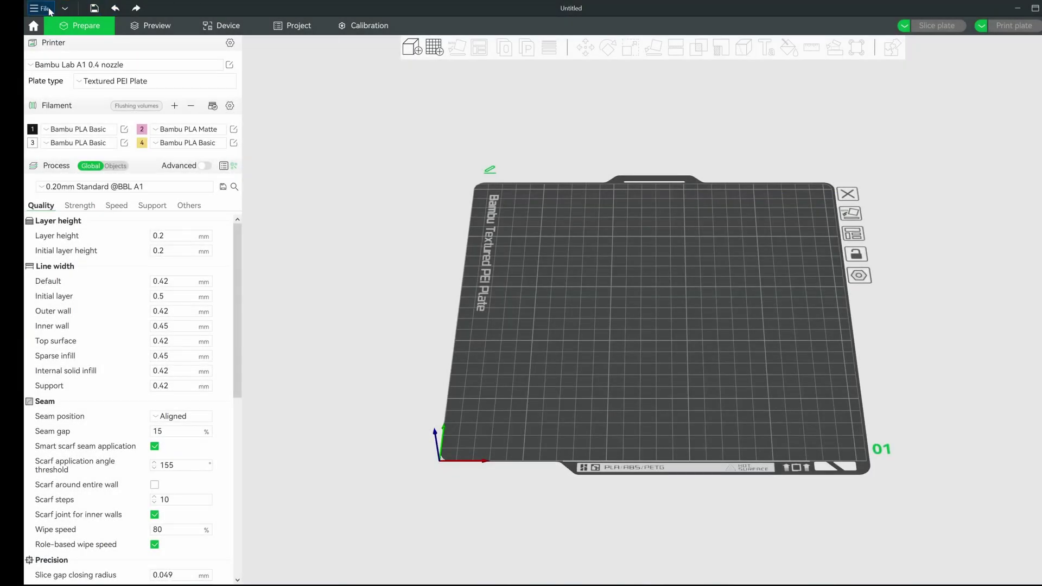
# Switch to Bambu Studio and import Flags v2.step from the Flags folder onto the build plate
pyautogui.click(48, 9)
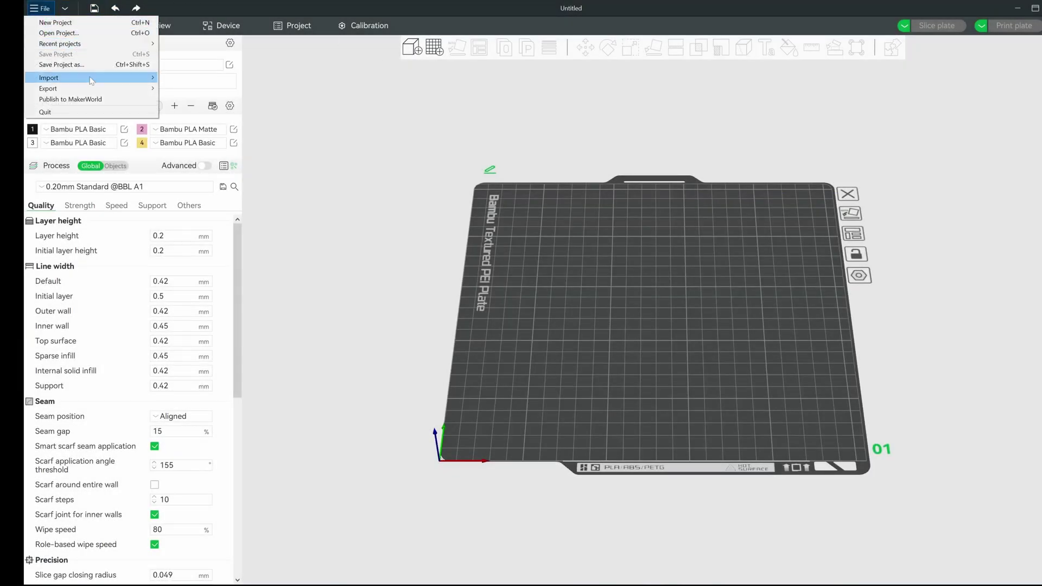
pyautogui.moveTo(108, 77)
pyautogui.click(203, 81)
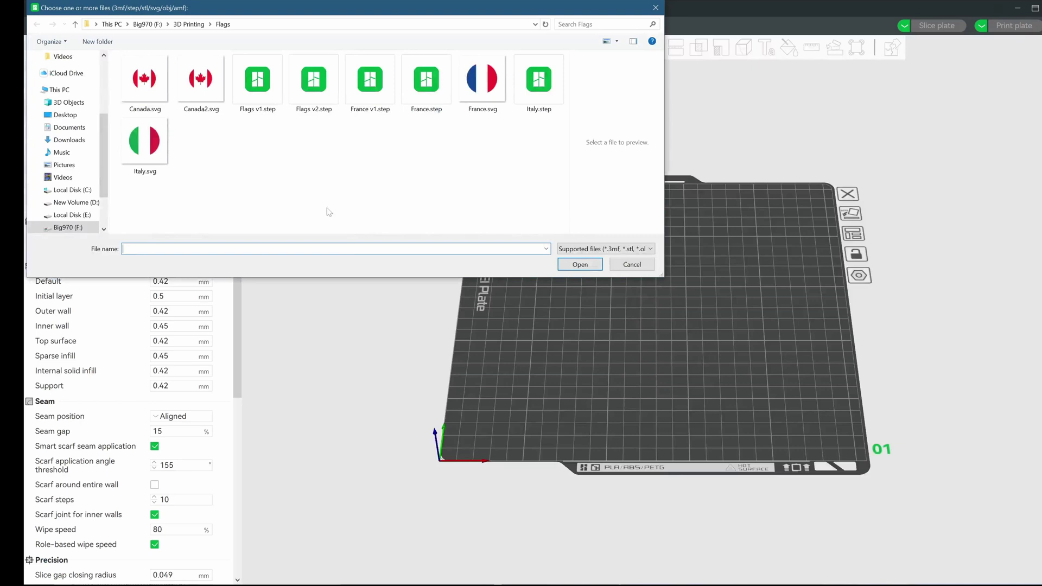
pyautogui.click(337, 108)
pyautogui.click(571, 264)
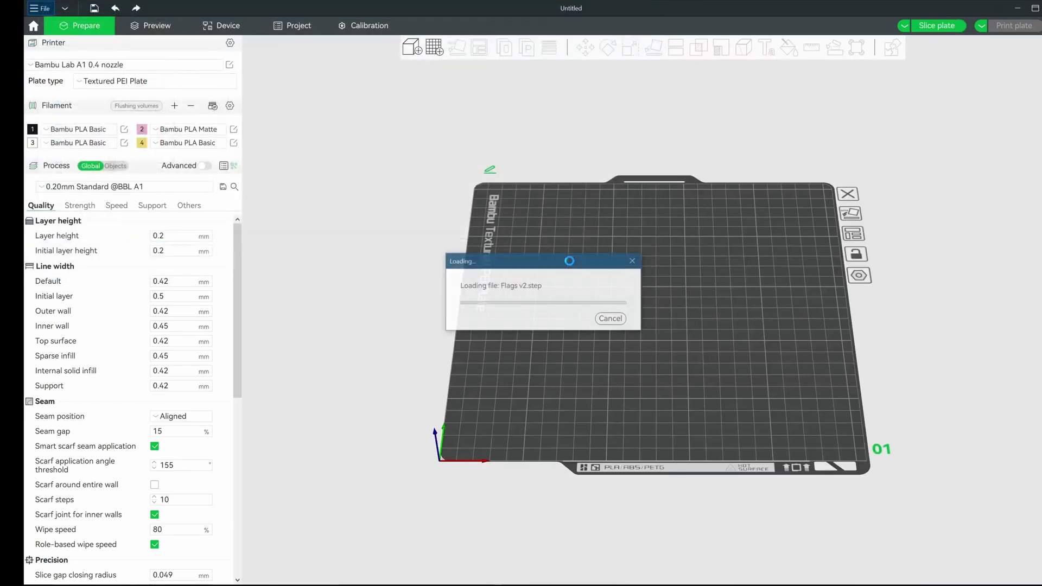
pyautogui.click(616, 450)
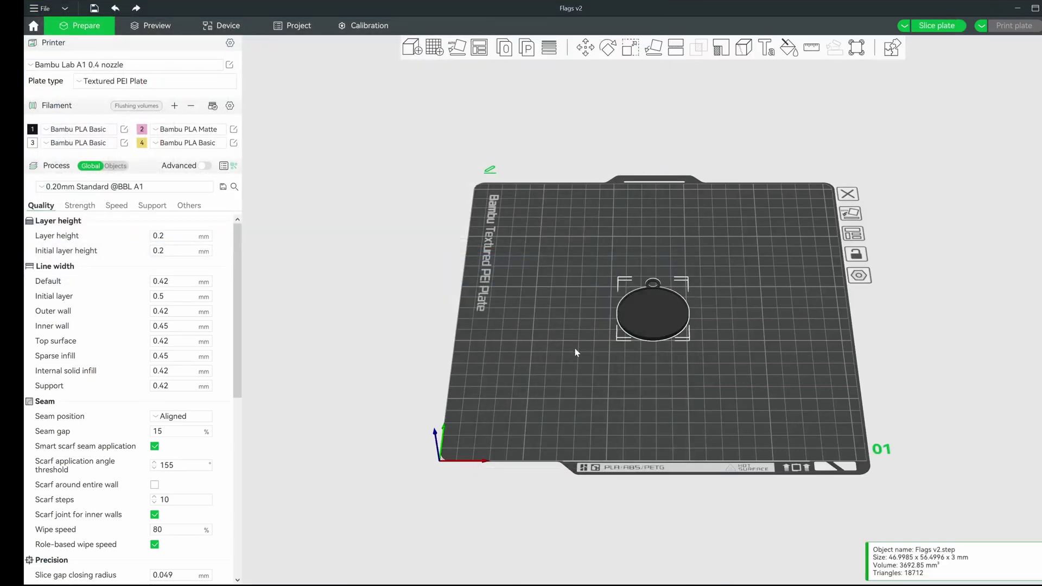
# Move the Canada flag disc toward the back-left of the build plate and display the list of objects
pyautogui.moveTo(646, 322); pyautogui.dragTo(565, 265)
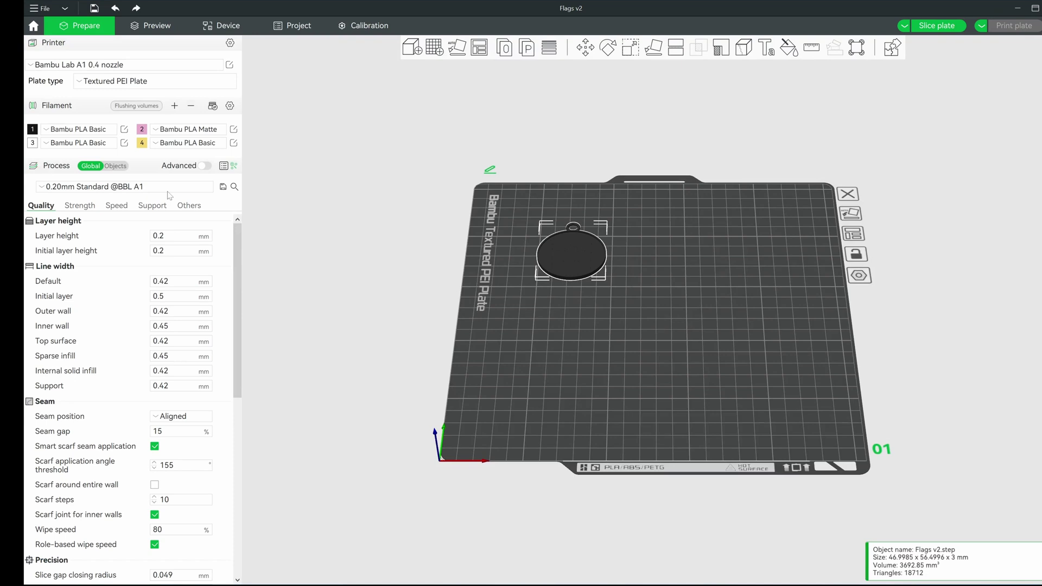
pyautogui.click(116, 166)
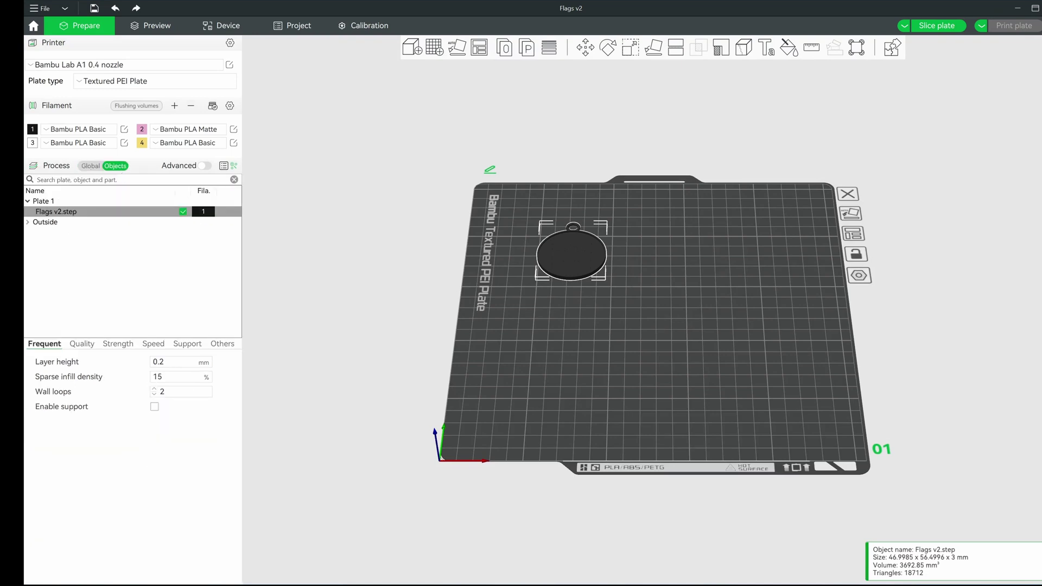
# Import France v1.step from the Flags folder and place its disc beside the Canada disc at the back of the build plate
pyautogui.click(41, 9)
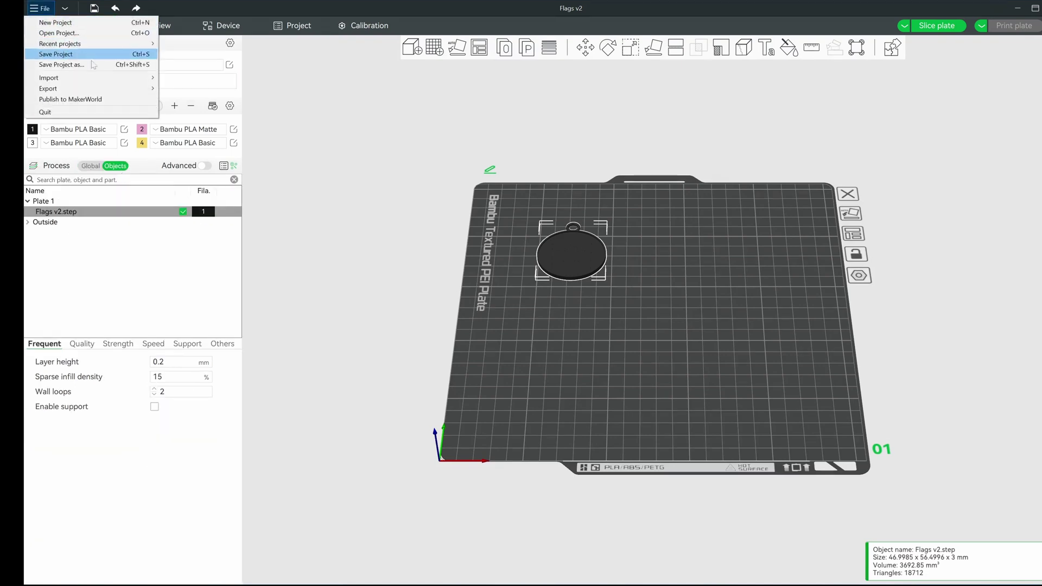
pyautogui.moveTo(92, 77)
pyautogui.click(185, 77)
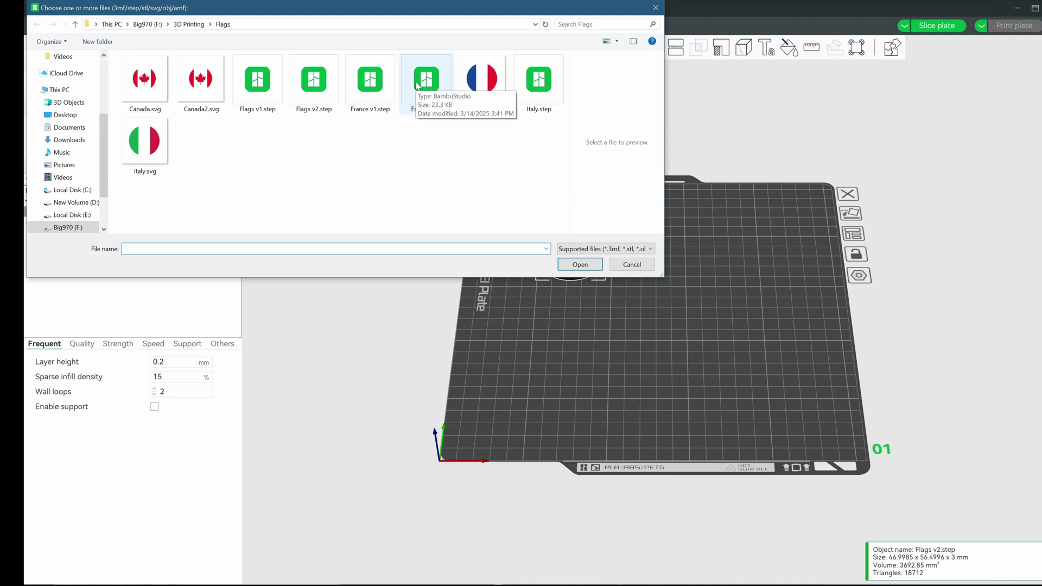
pyautogui.doubleClick(375, 85)
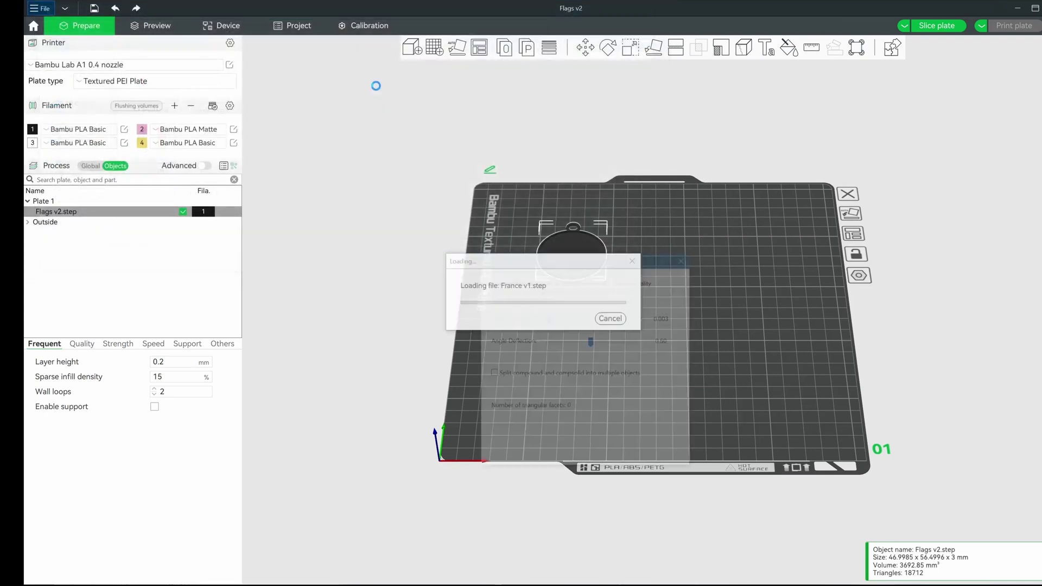
pyautogui.click(617, 451)
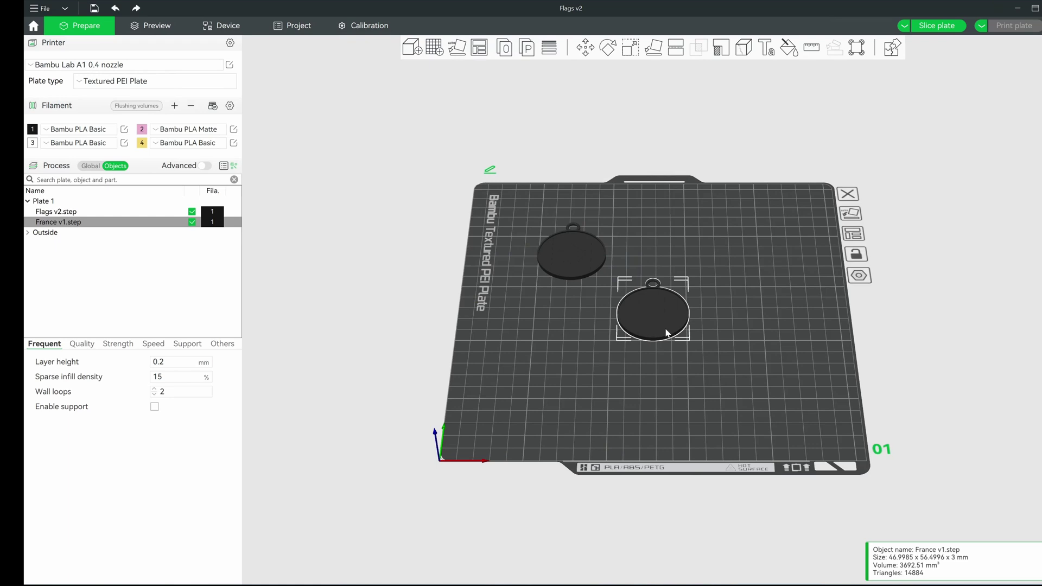
pyautogui.moveTo(667, 332); pyautogui.dragTo(671, 251)
# Clone the France disc once and move the copy to the empty area in front of the original
pyautogui.rightClick(671, 251)
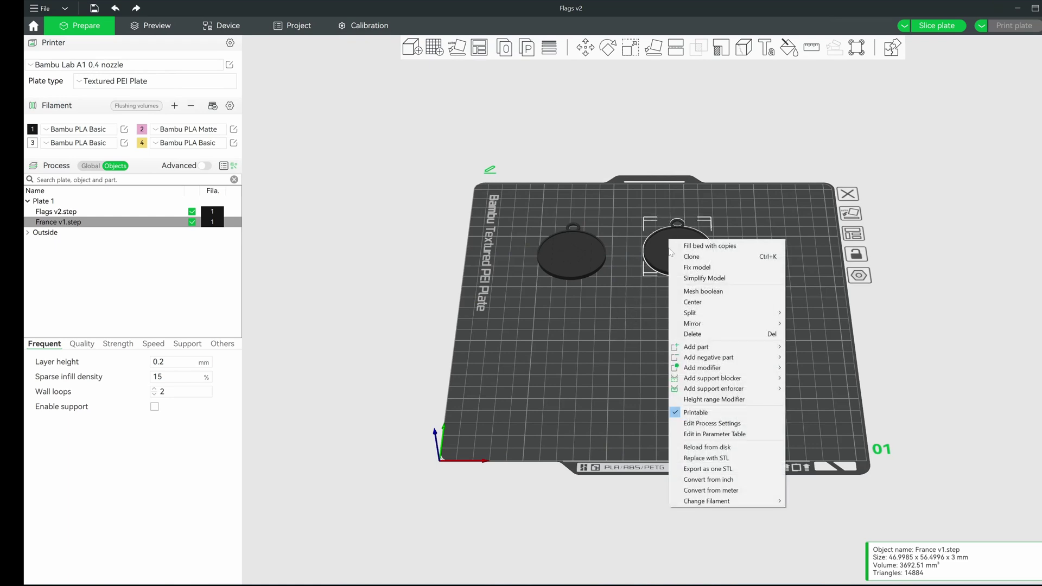
pyautogui.click(692, 257)
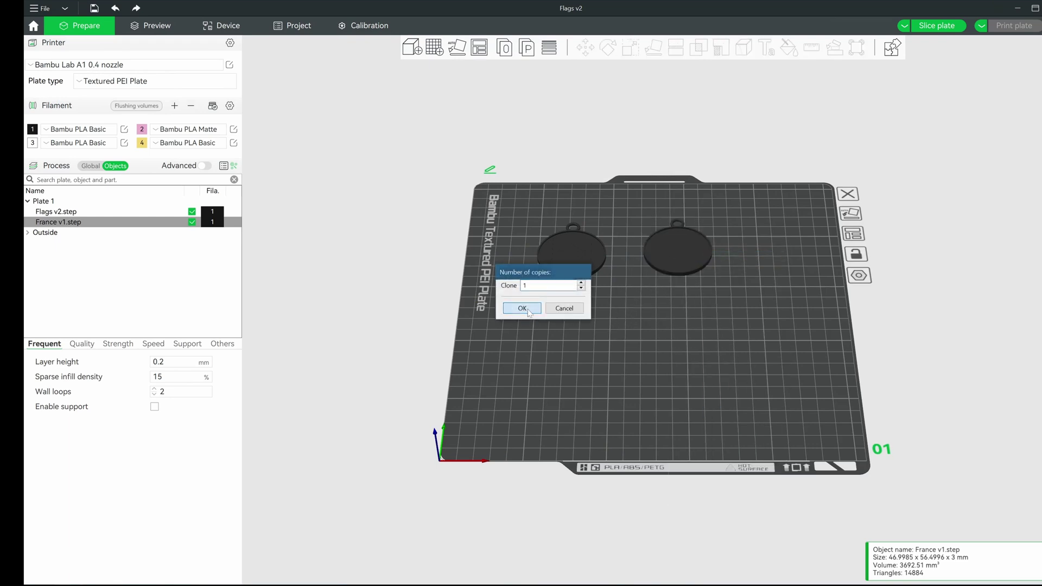
pyautogui.click(522, 309)
pyautogui.moveTo(745, 266)
pyautogui.mouseDown()
pyautogui.moveTo(647, 370)
pyautogui.moveTo(678, 362)
pyautogui.mouseUp()
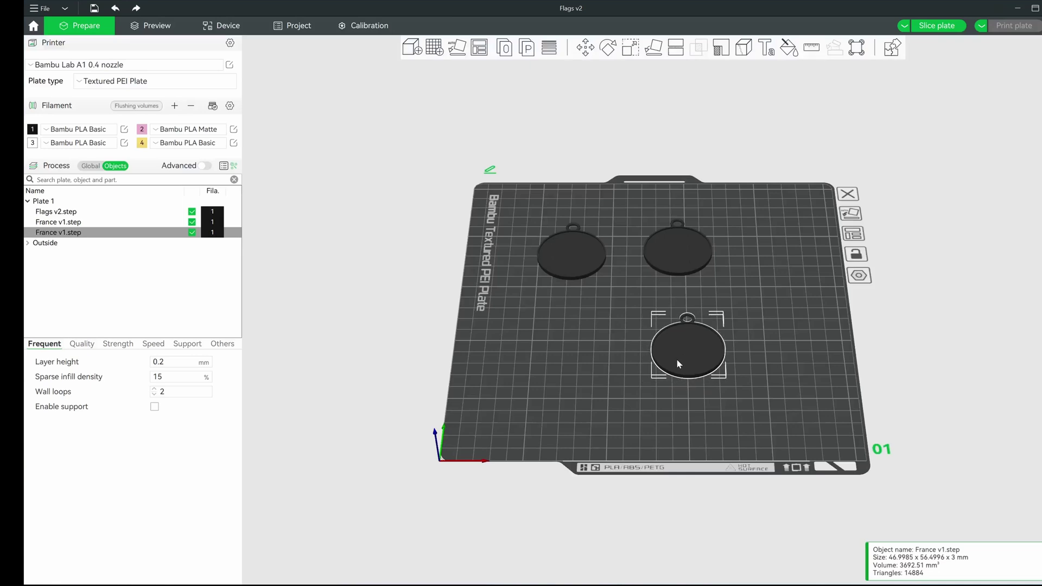
# Rename the cloned France disc in the object list as Italy
pyautogui.click(48, 234)
pyautogui.click(54, 237)
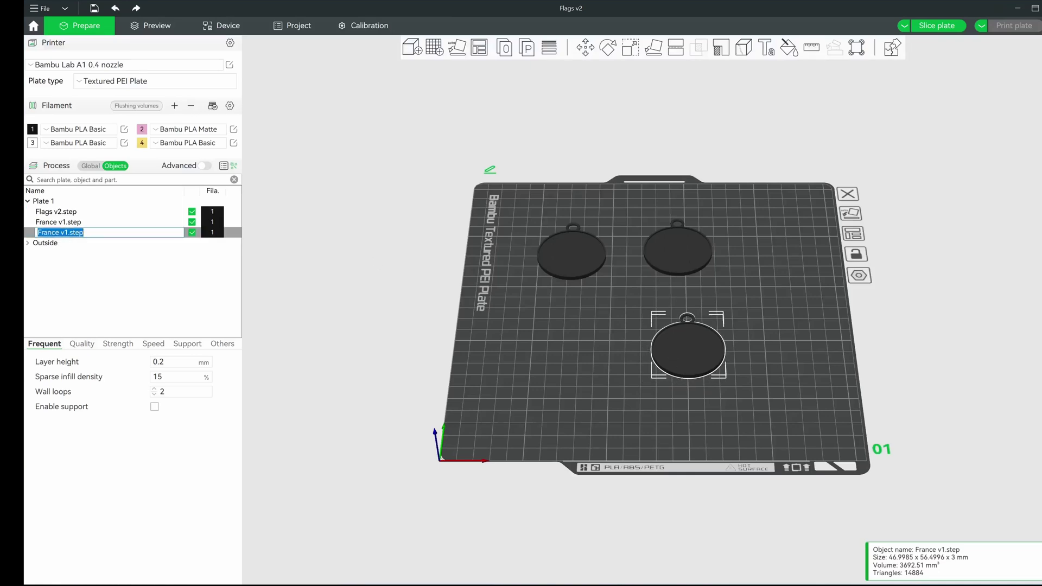
pyautogui.write('Italy')
pyautogui.press('Return')
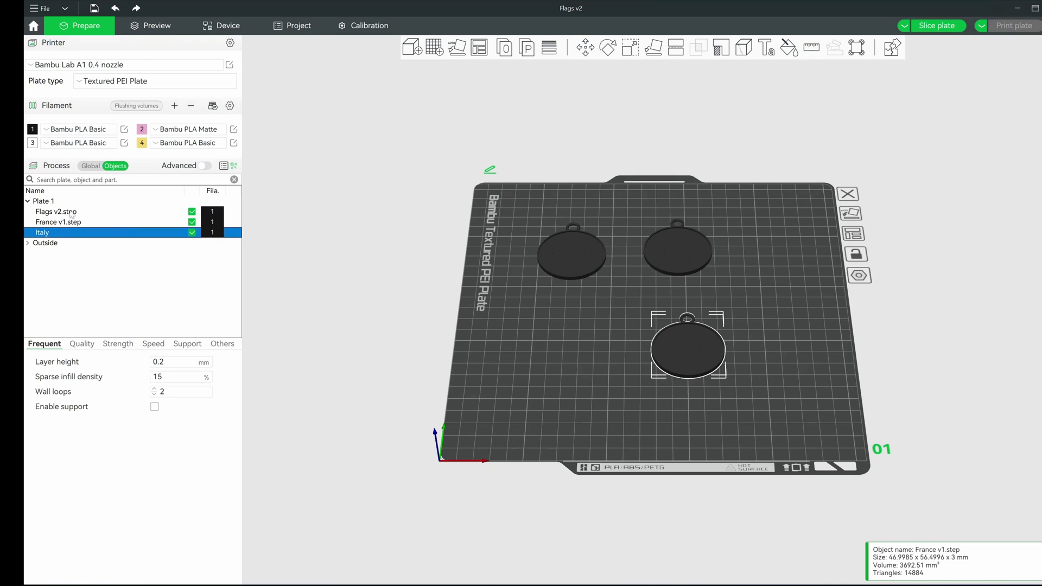
# Start color painting on the Flags v2.step disc and fill the centre band around the maple leaf with filament 3
pyautogui.click(66, 213)
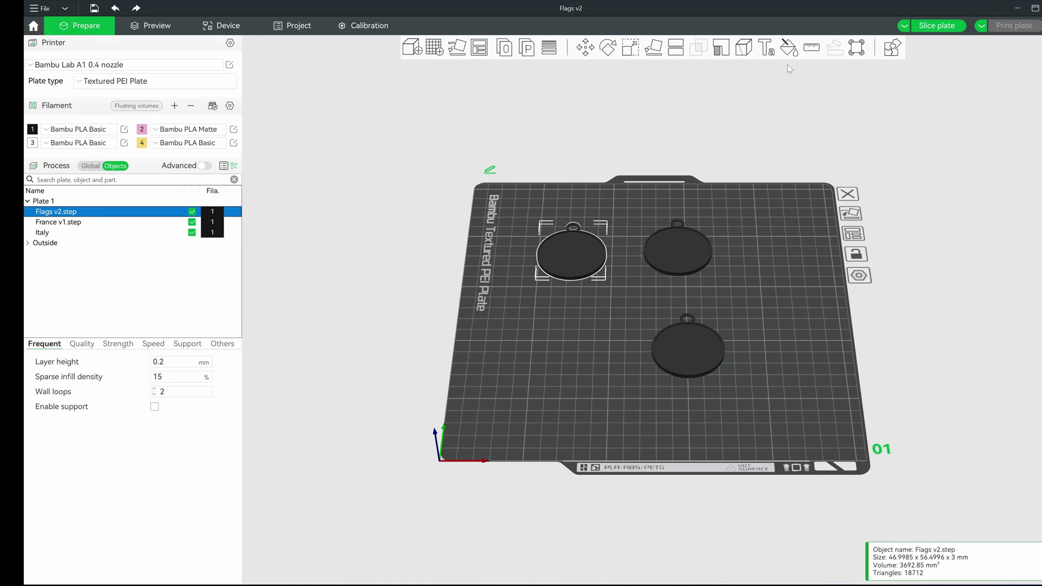
pyautogui.click(788, 48)
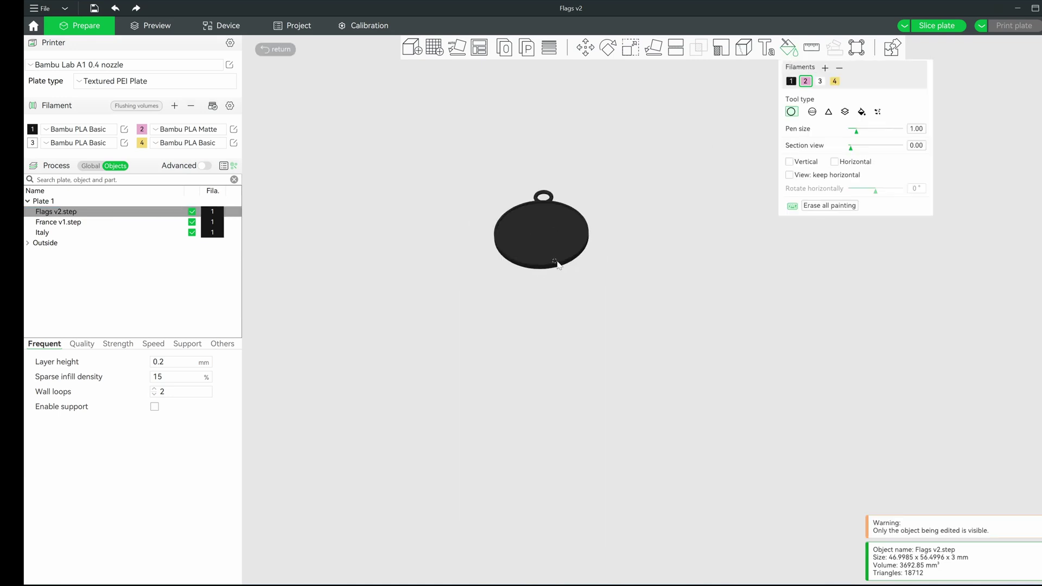
pyautogui.moveTo(558, 265); pyautogui.dragTo(723, 451)
pyautogui.scroll(3, 744, 387)
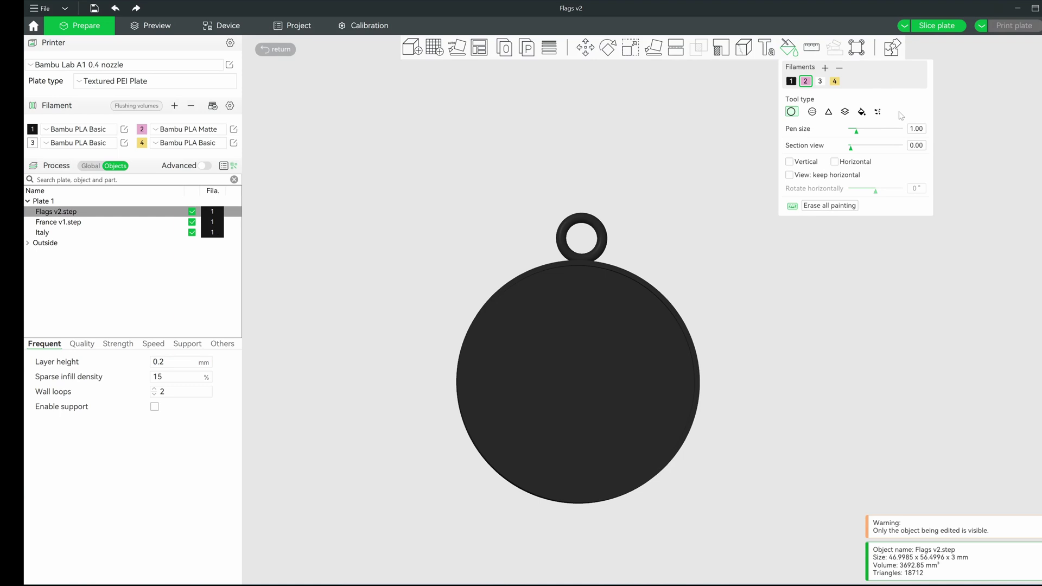
pyautogui.click(861, 111)
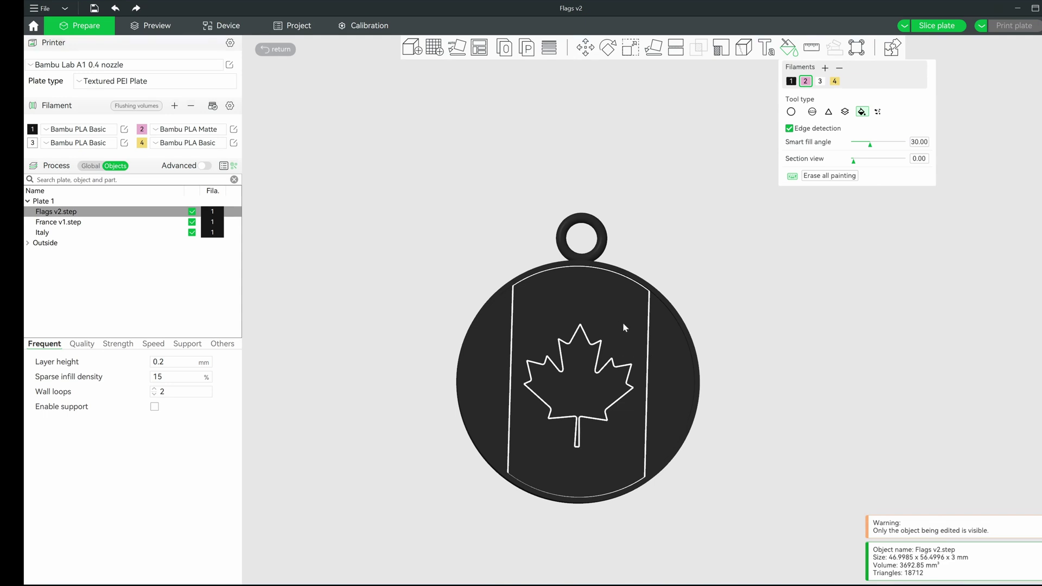
pyautogui.press('3')
pyautogui.click(596, 311)
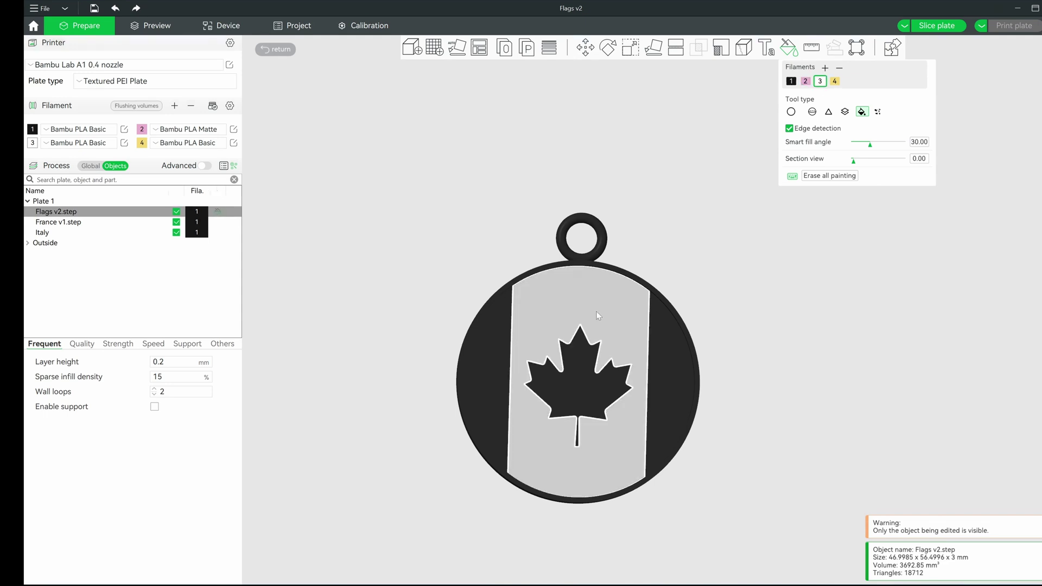
# Fill both side stripes, the hanging ring and the rim of the Canada disc with filament 2
pyautogui.press('2')
pyautogui.click(669, 351)
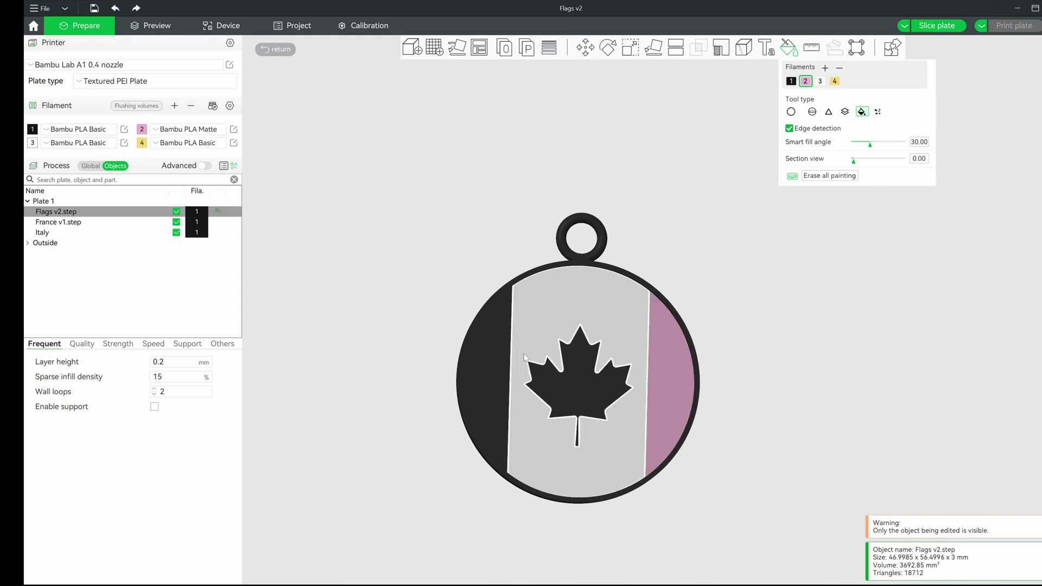
pyautogui.click(500, 359)
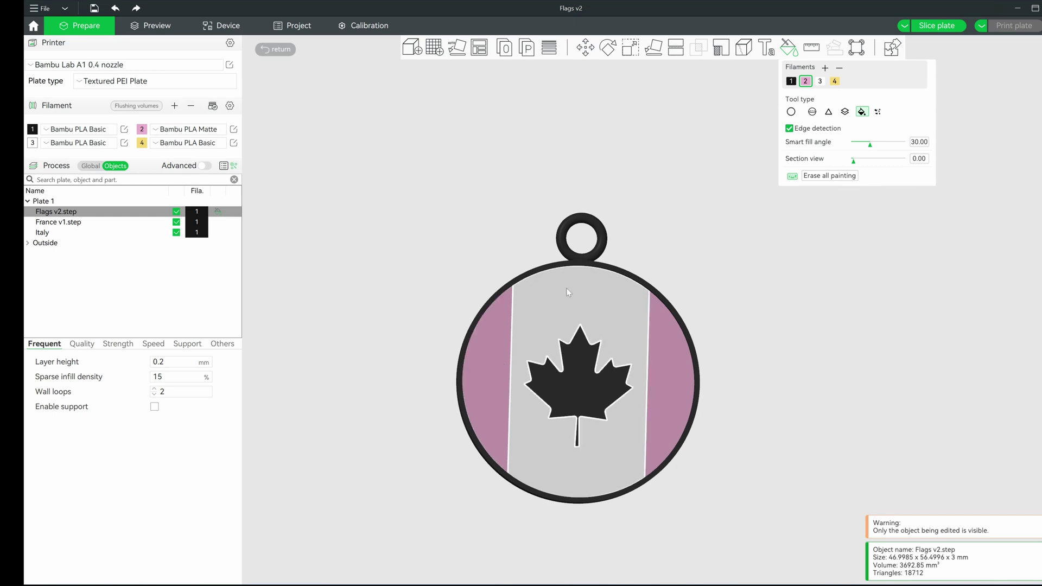
pyautogui.click(601, 243)
pyautogui.click(611, 272)
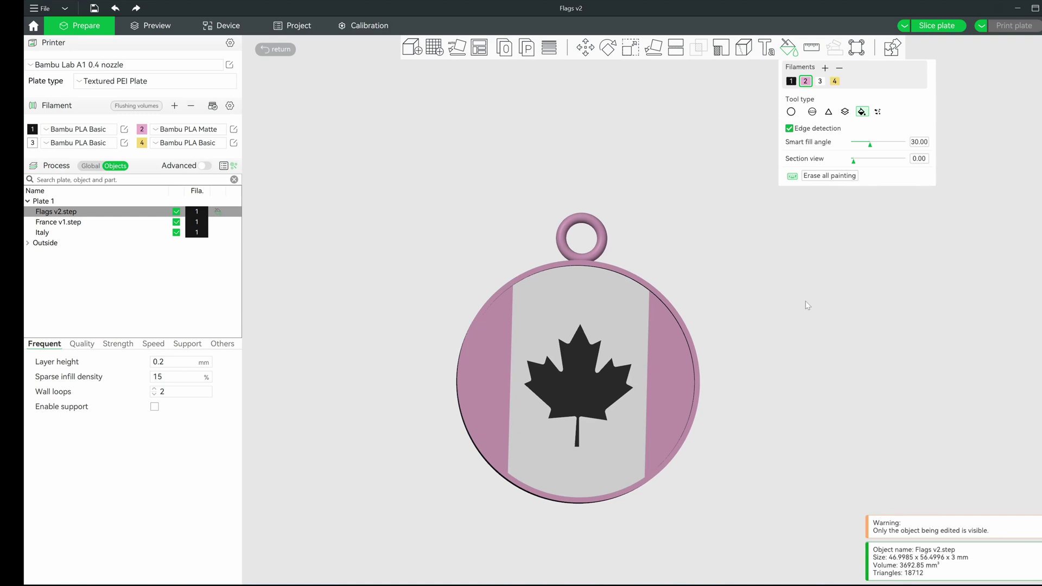
# Fill the Canada disc's rim with filament 3 and return to the build plate
pyautogui.press('3')
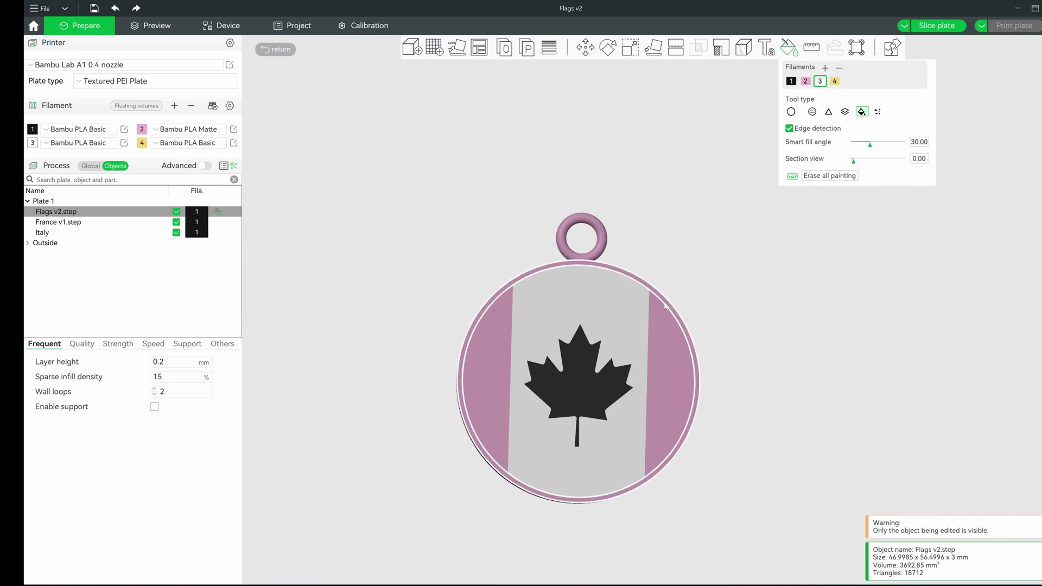
pyautogui.click(663, 301)
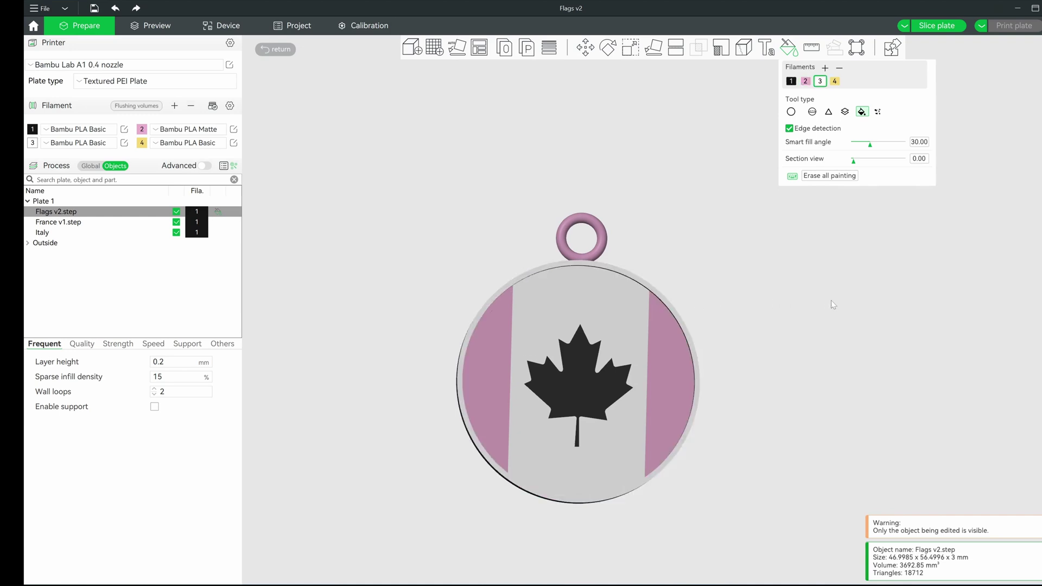
pyautogui.click(277, 48)
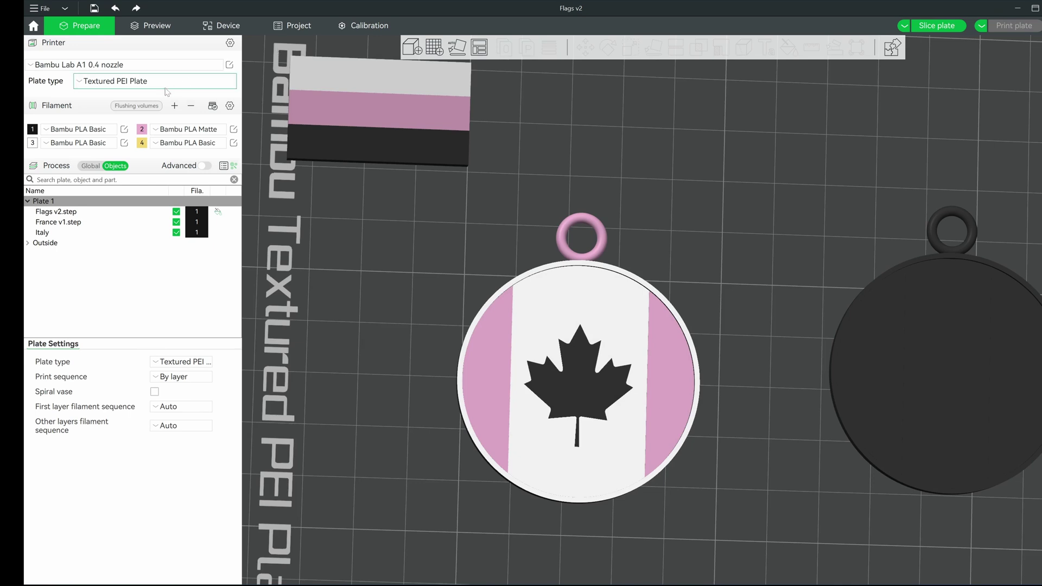
# Change the colour of filament 2 to pure red (255, 0, 0)
pyautogui.click(142, 130)
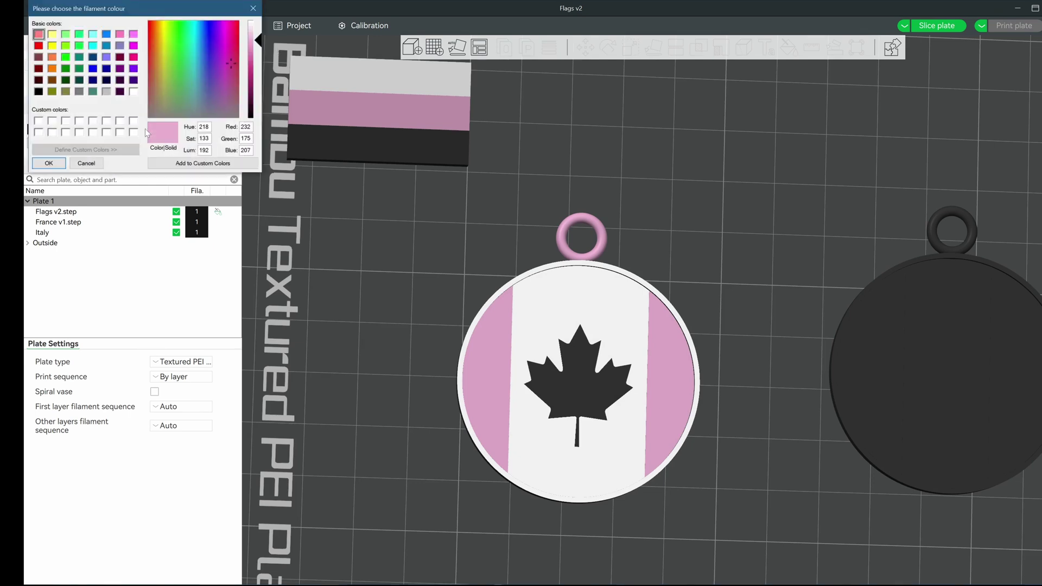
pyautogui.click(237, 22)
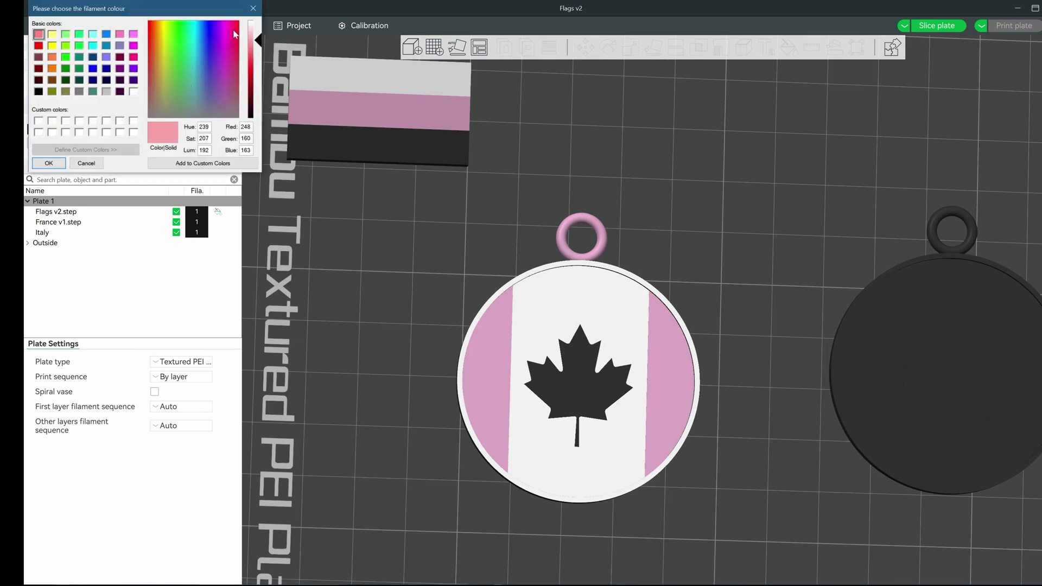
pyautogui.click(253, 68)
pyautogui.click(40, 46)
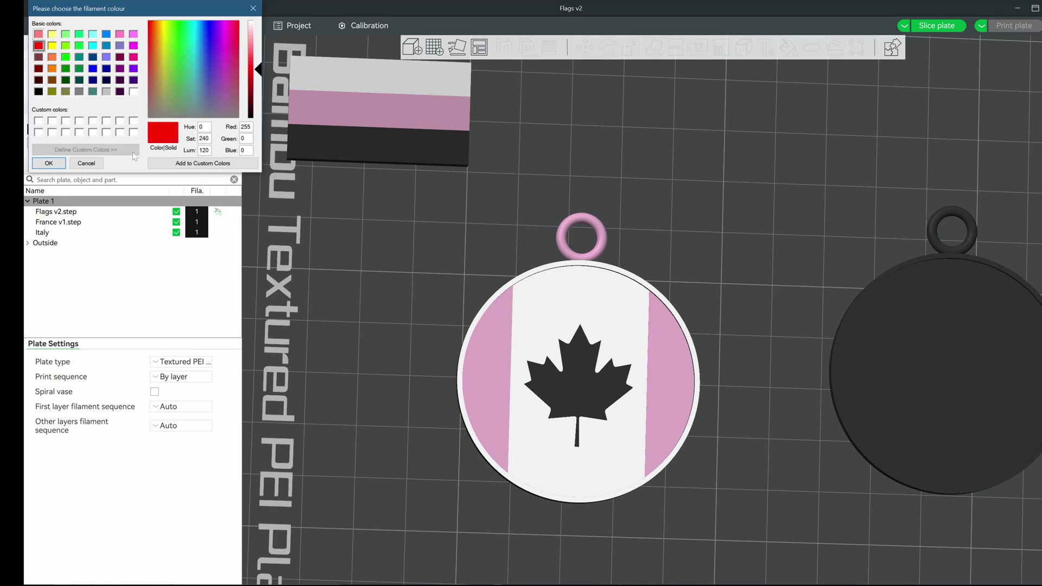
pyautogui.click(48, 163)
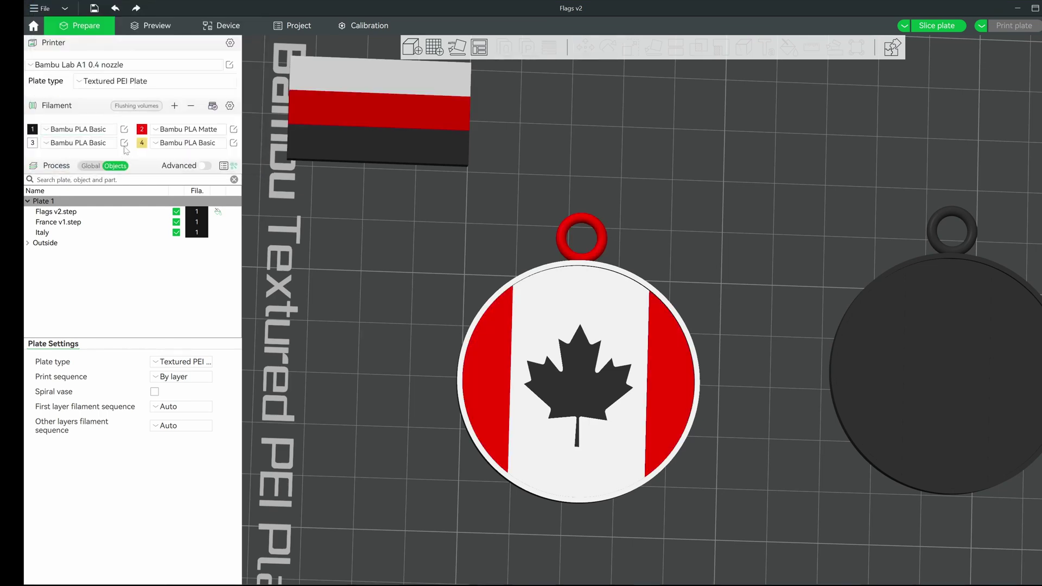
# Change the colour of filament 4 to bright green (0, 255, 0) and filament 1 to blue
pyautogui.click(141, 142)
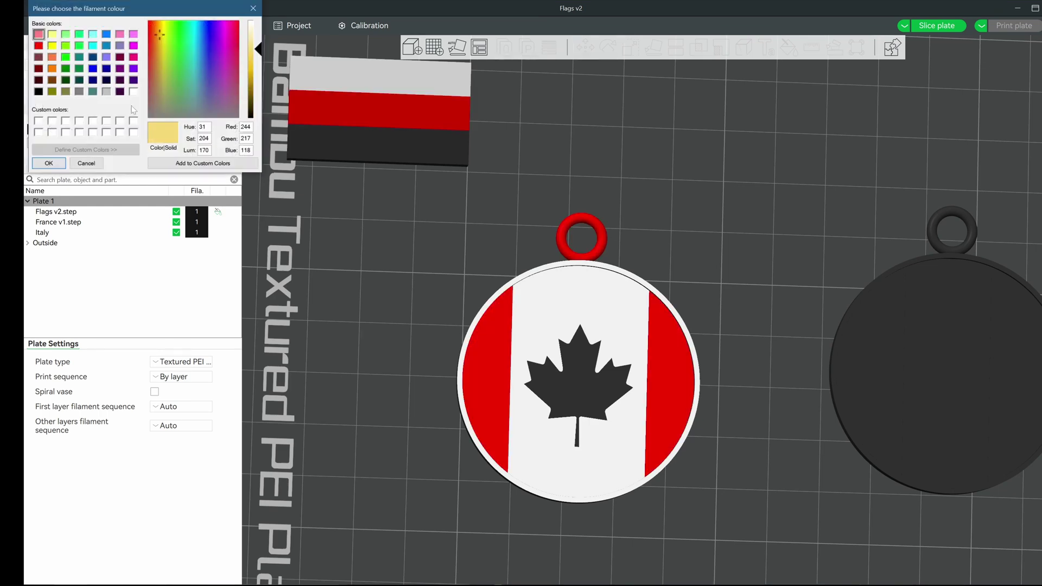
pyautogui.click(65, 57)
pyautogui.click(48, 162)
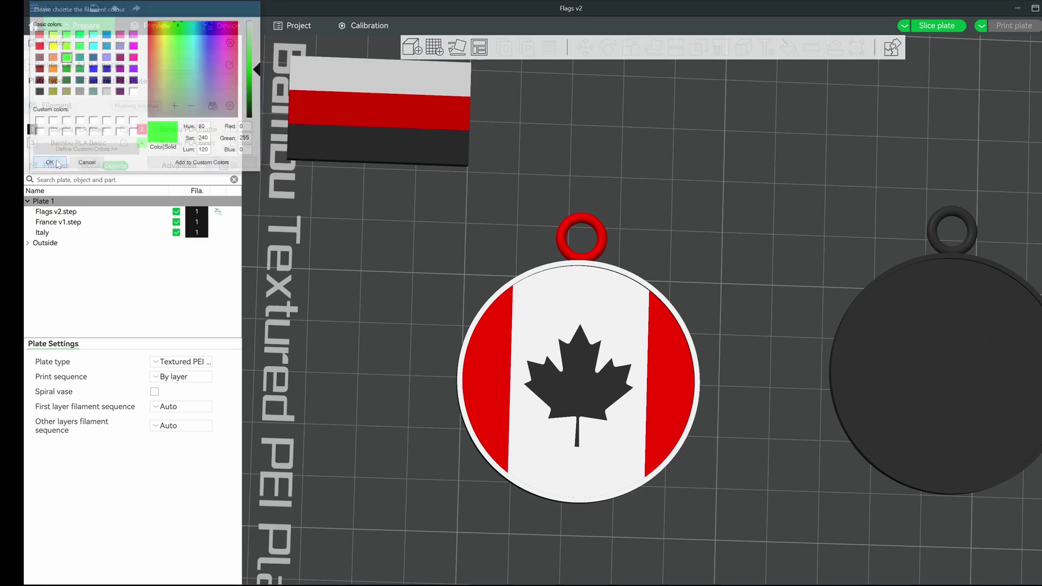
pyautogui.click(32, 143)
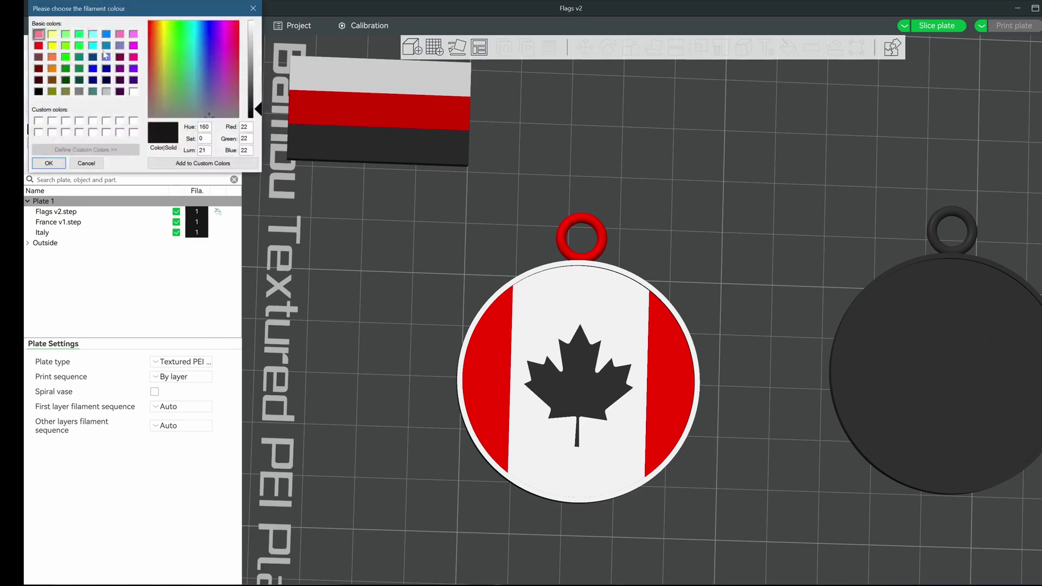
pyautogui.click(93, 68)
pyautogui.click(48, 163)
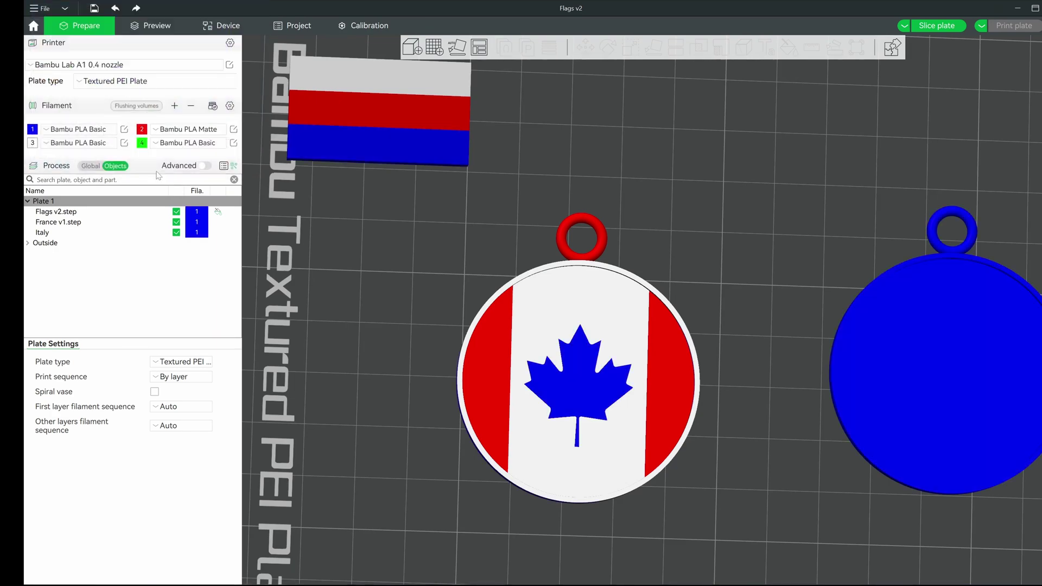
# Fill the maple leaf on the Canada disc with red filament 2 and leave color painting
pyautogui.click(121, 214)
pyautogui.click(789, 47)
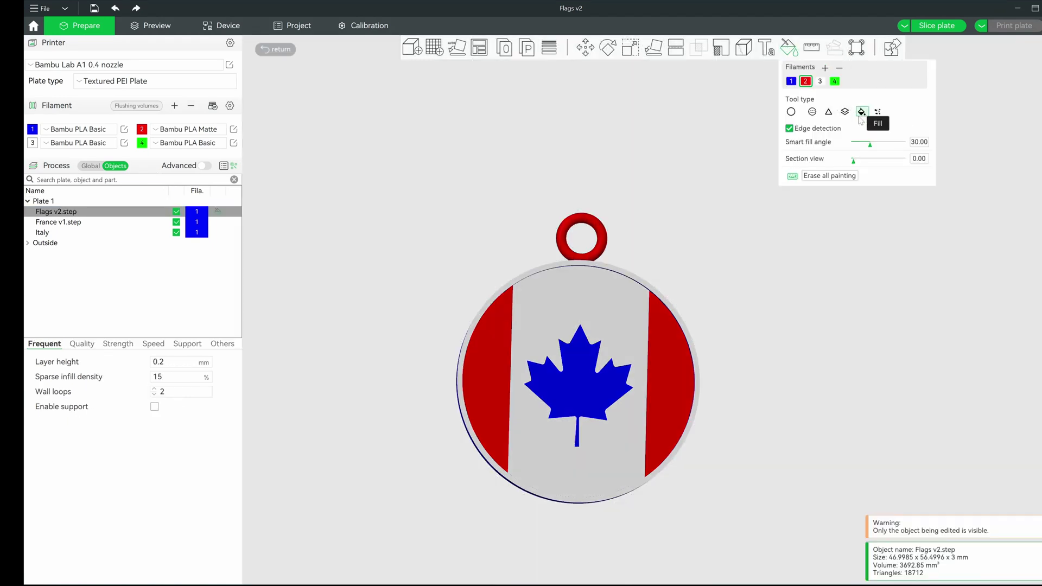
pyautogui.click(584, 375)
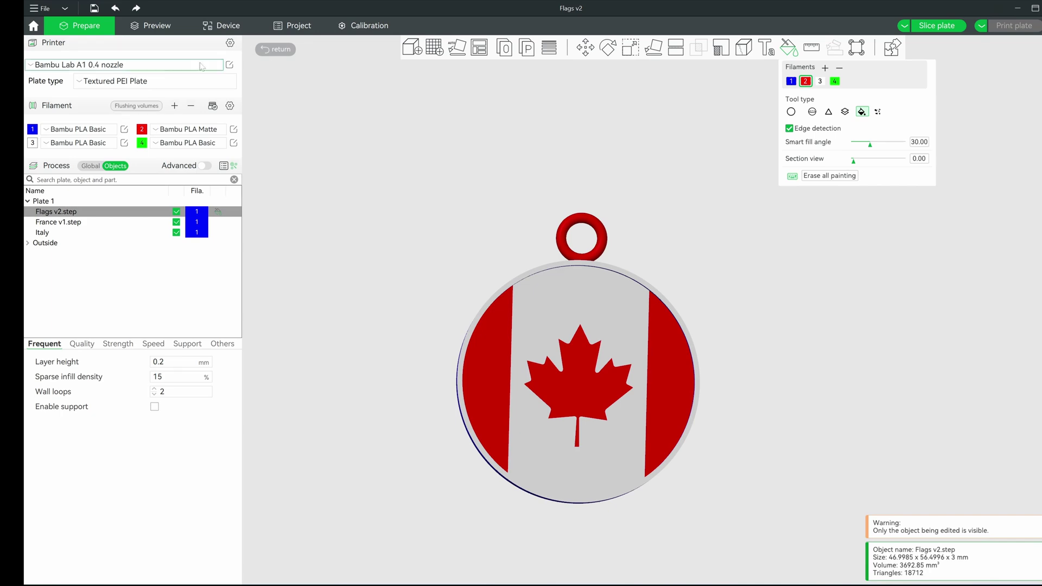
pyautogui.click(275, 49)
# Paint the France disc's right stripe with red filament 2 and its centre stripe with white filament 3
pyautogui.click(104, 224)
pyautogui.press('z')
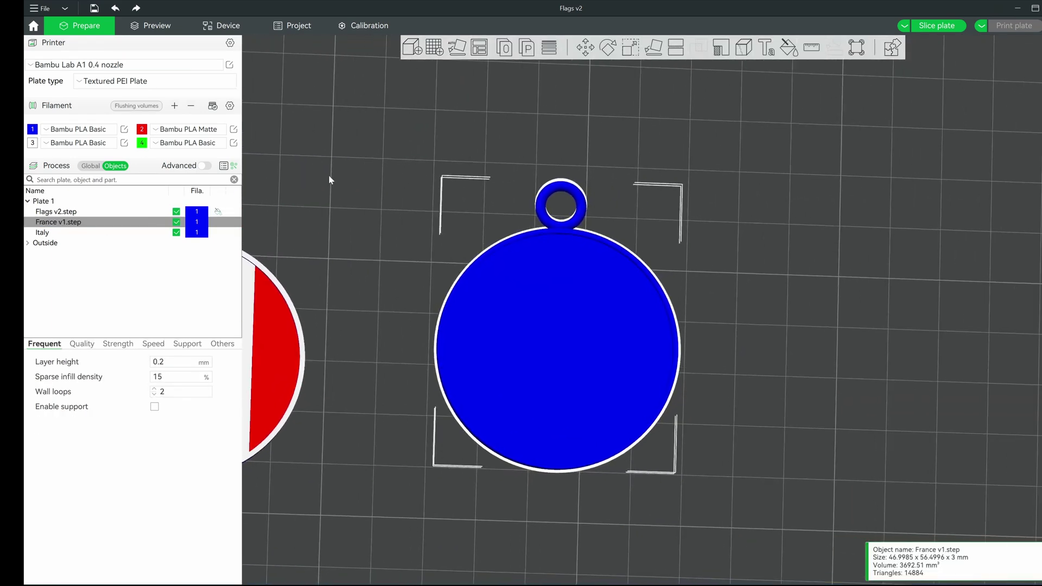
pyautogui.click(788, 48)
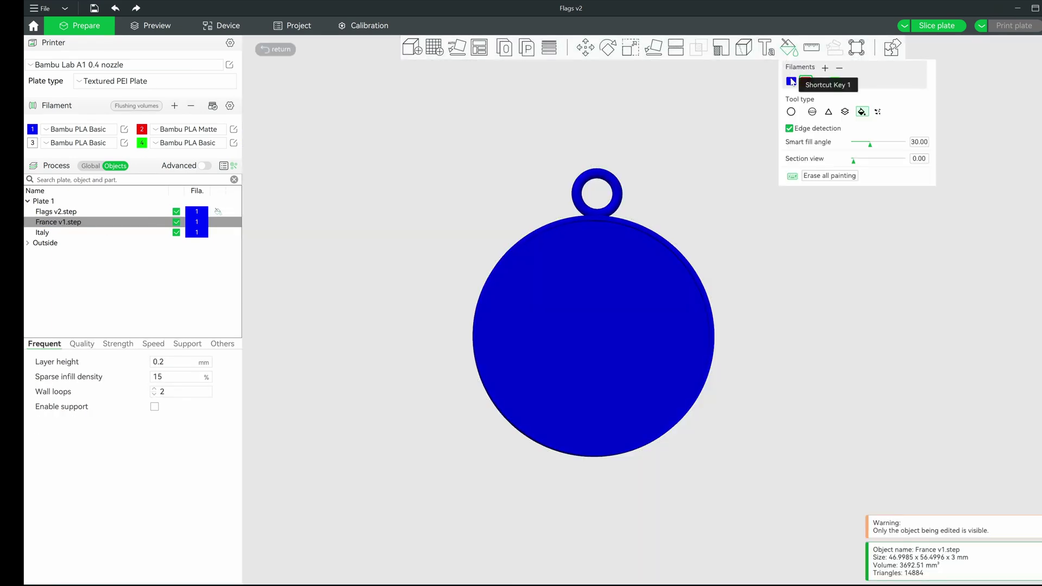
pyautogui.click(657, 280)
pyautogui.press('3')
pyautogui.click(587, 285)
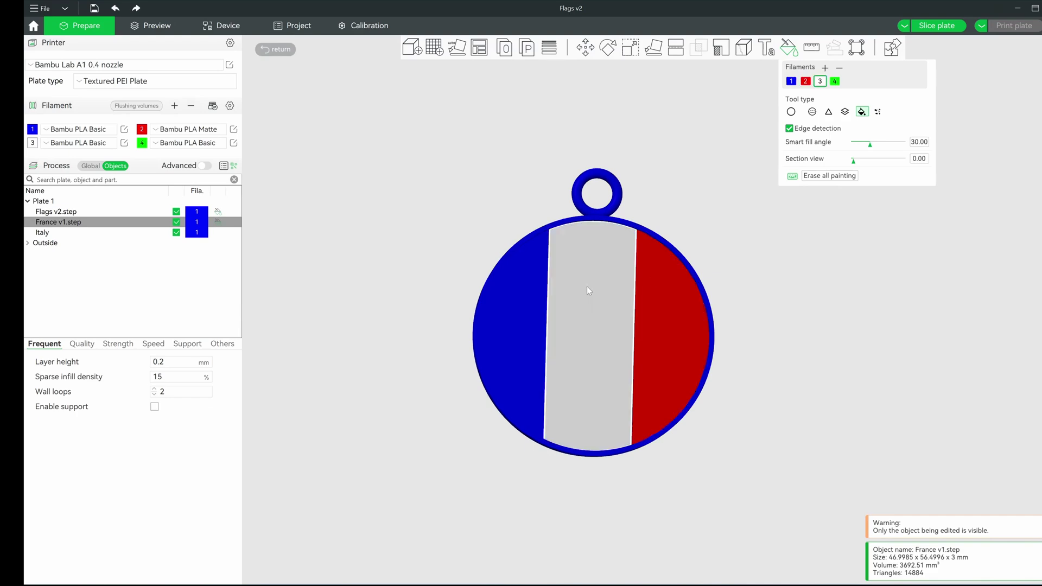
pyautogui.click(276, 49)
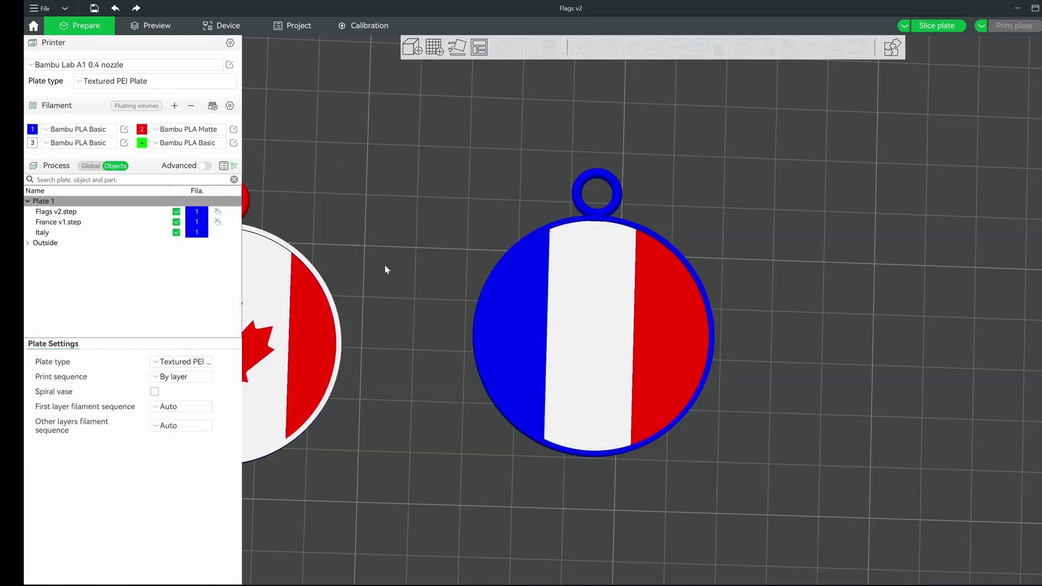
# Paint the Italy disc's right stripe with red filament 2, centre stripe with white filament 3 and left stripe with green filament 4
pyautogui.scroll(-2, 385, 265)
pyautogui.moveTo(450, 480)
pyautogui.mouseDown(button='right')
pyautogui.moveTo(462, 308)
pyautogui.moveTo(449, 259)
pyautogui.mouseUp(button='right')
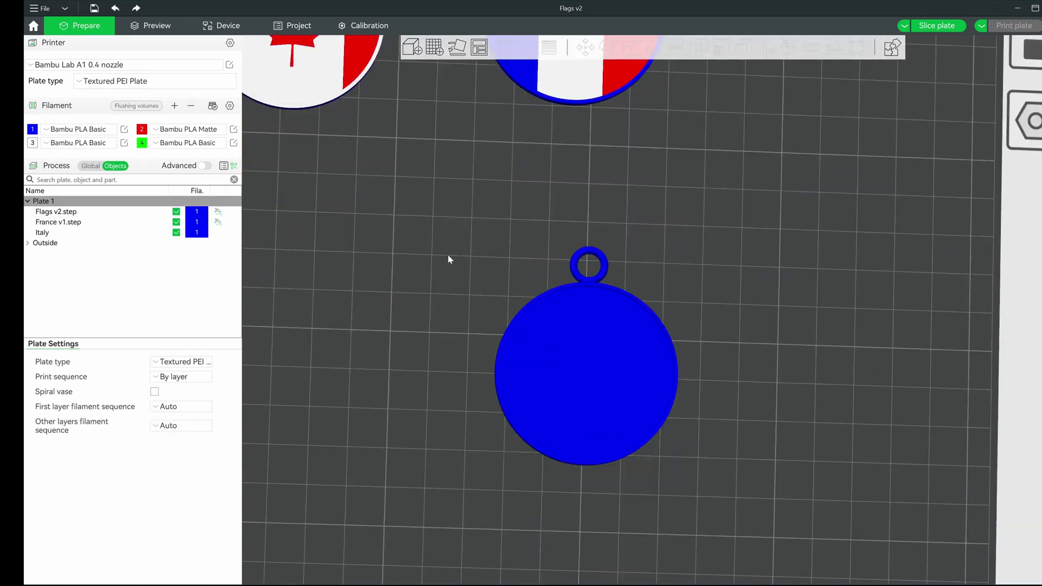
pyautogui.click(106, 233)
pyautogui.press('n')
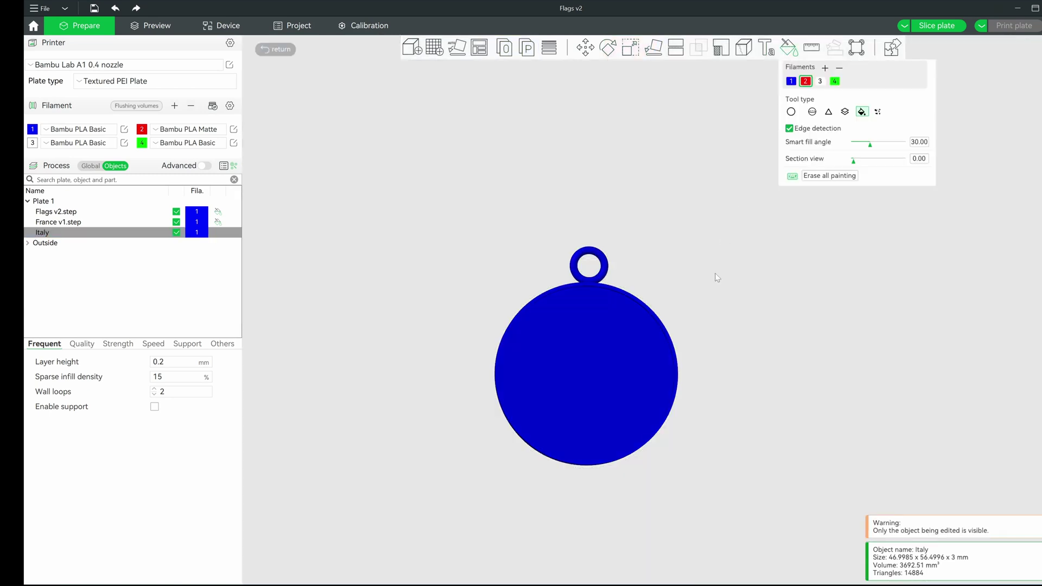
pyautogui.click(626, 377)
pyautogui.press('3')
pyautogui.click(574, 381)
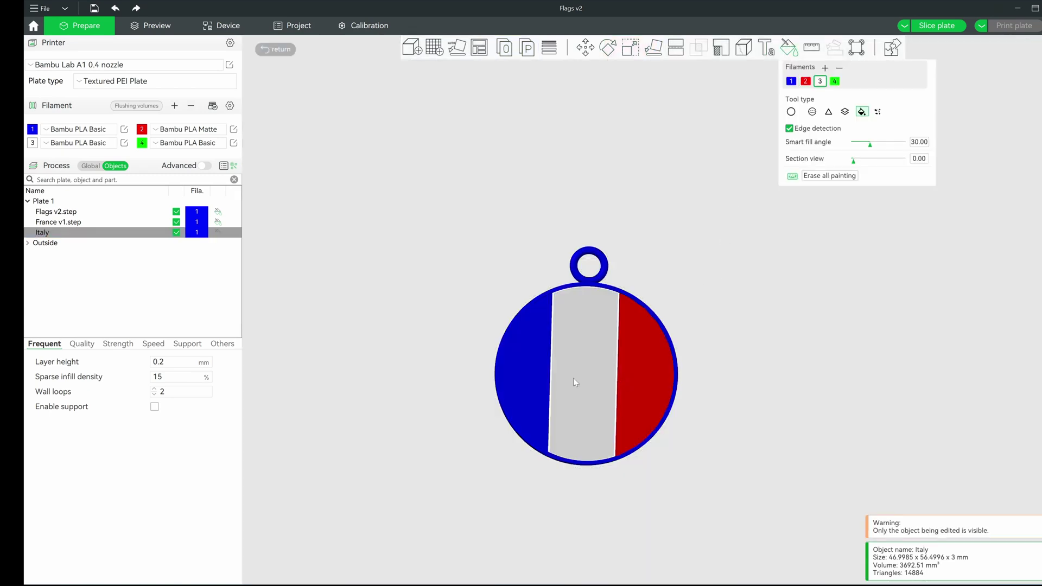
pyautogui.press('4')
pyautogui.click(527, 368)
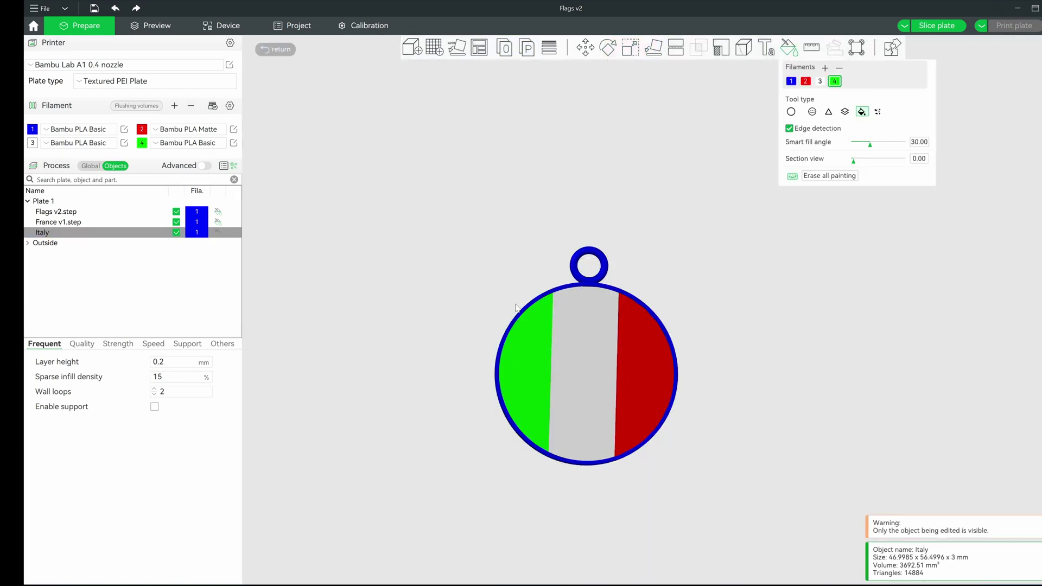
# Fill the Italy disc's border and hanging ring with green filament 4 and slice the plate
pyautogui.click(550, 293)
pyautogui.press('3')
pyautogui.click(576, 265)
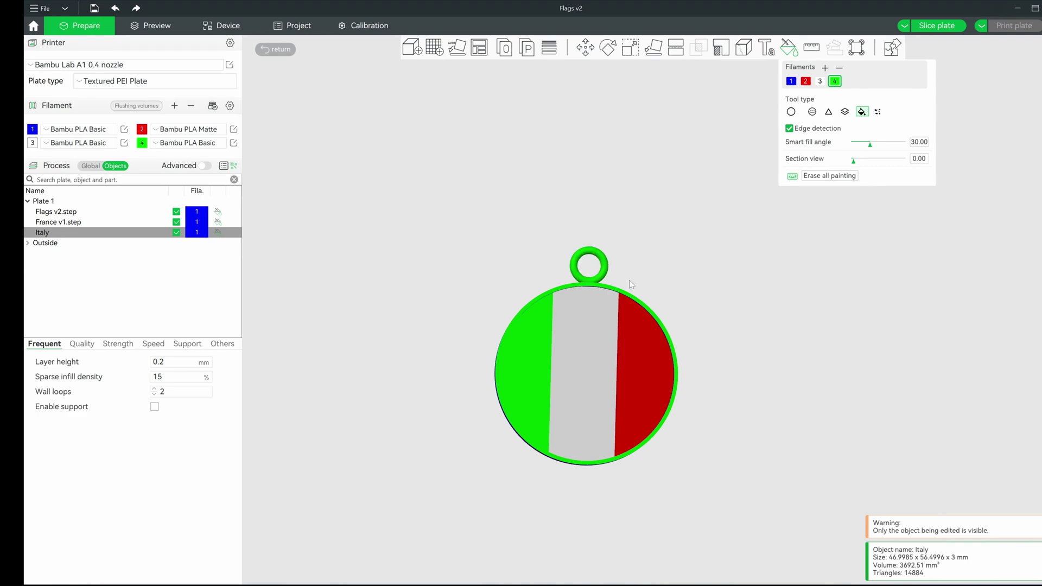
pyautogui.hotkey('ctrl', 'r')
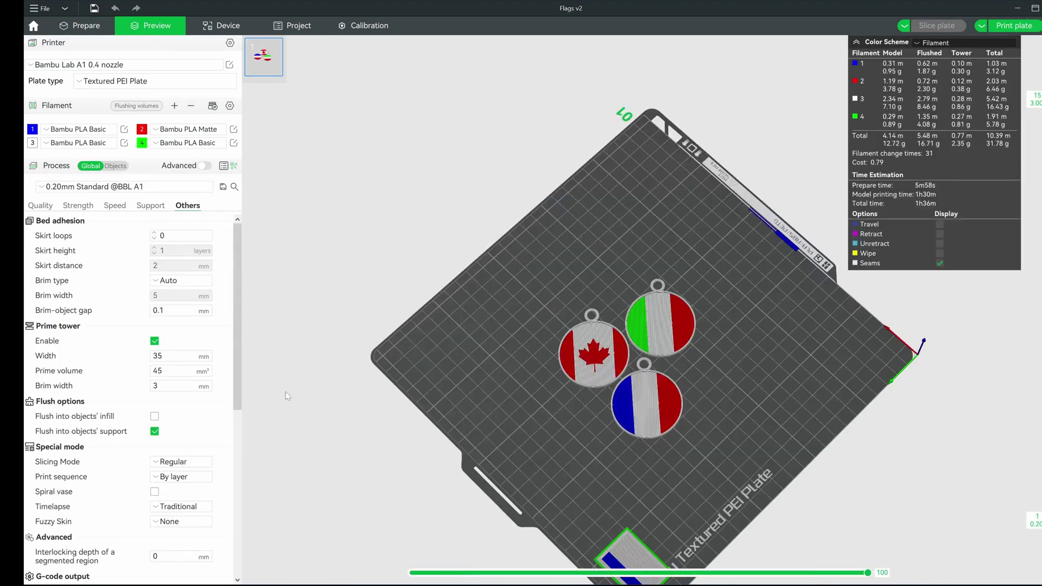
# Enable ironing on top surfaces in the global quality settings, with a speed of 20 mm/s and a flow of 20%
pyautogui.click(42, 205)
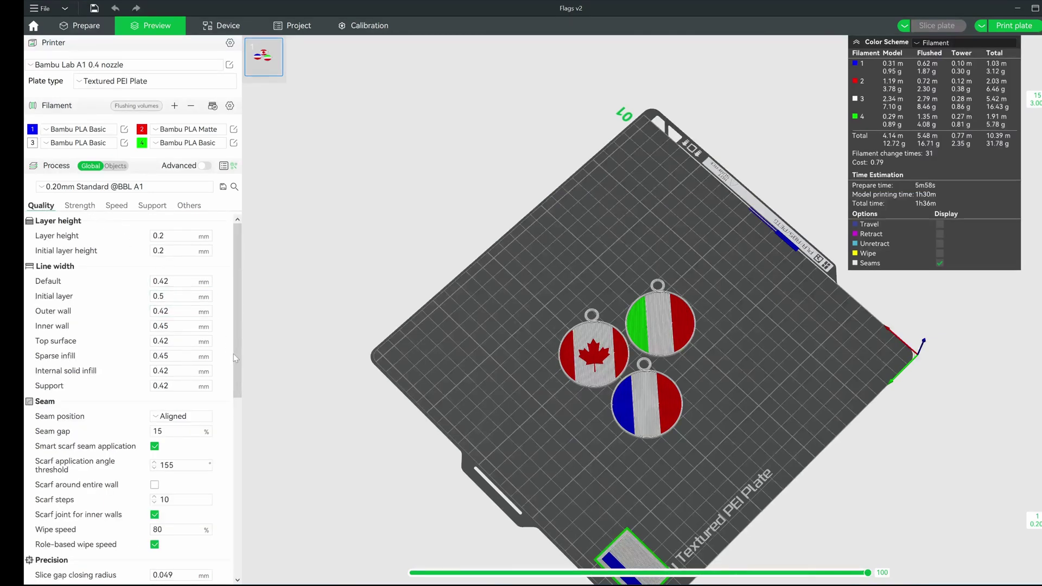
pyautogui.moveTo(235, 356); pyautogui.dragTo(242, 484)
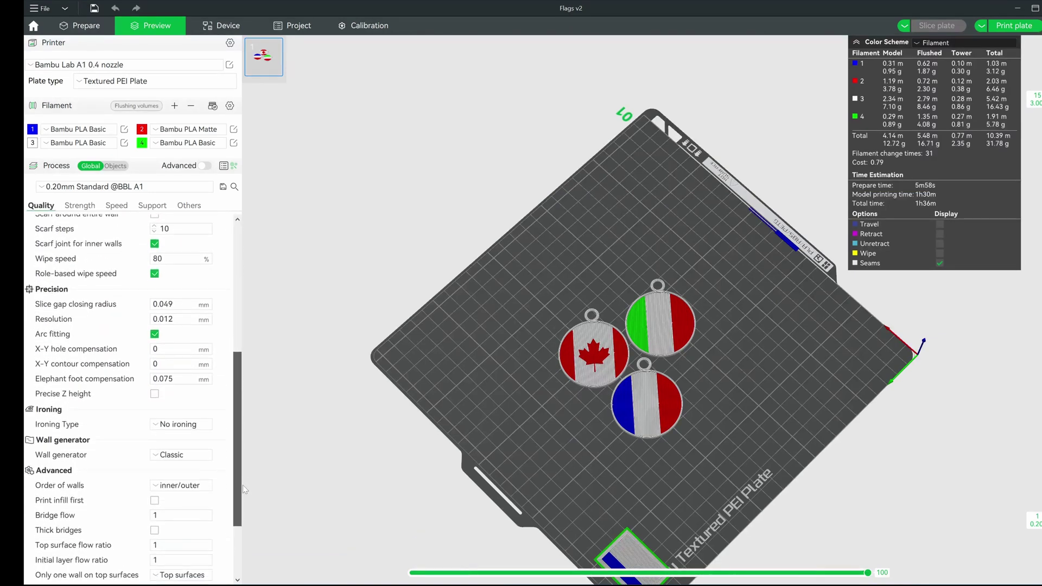
pyautogui.click(181, 425)
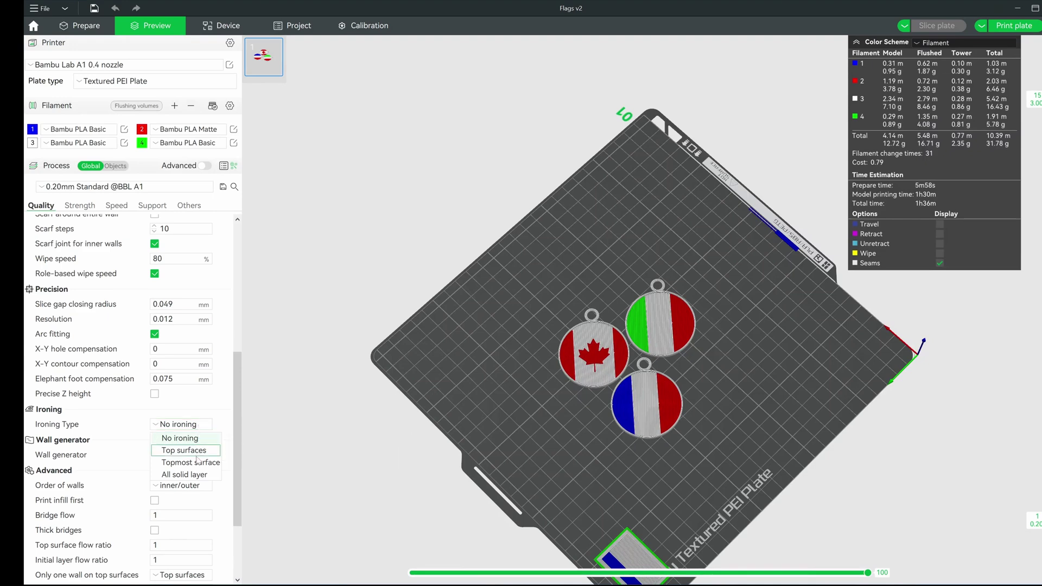
pyautogui.click(198, 451)
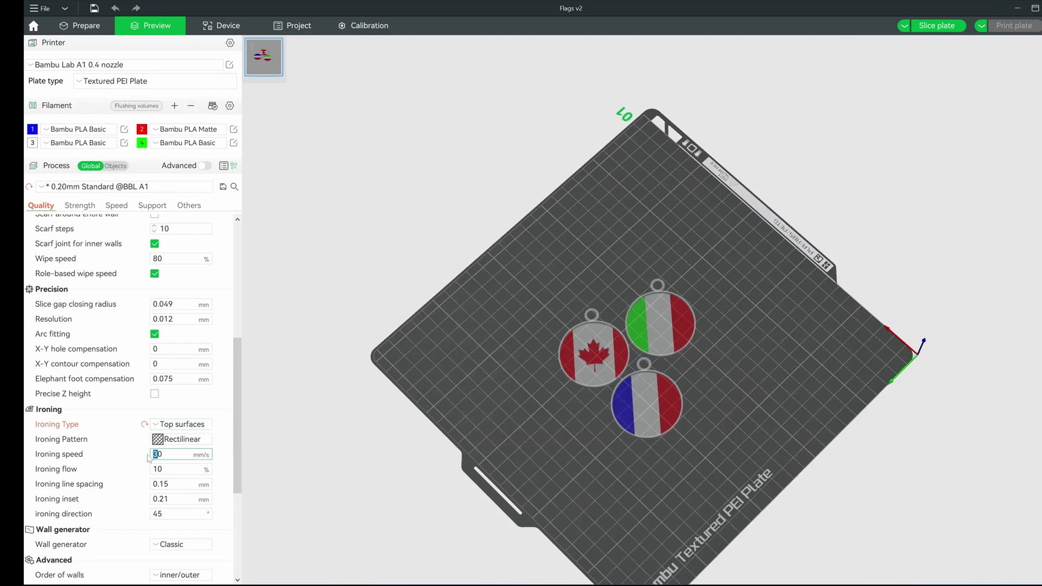
pyautogui.write('2')
pyautogui.click(157, 469)
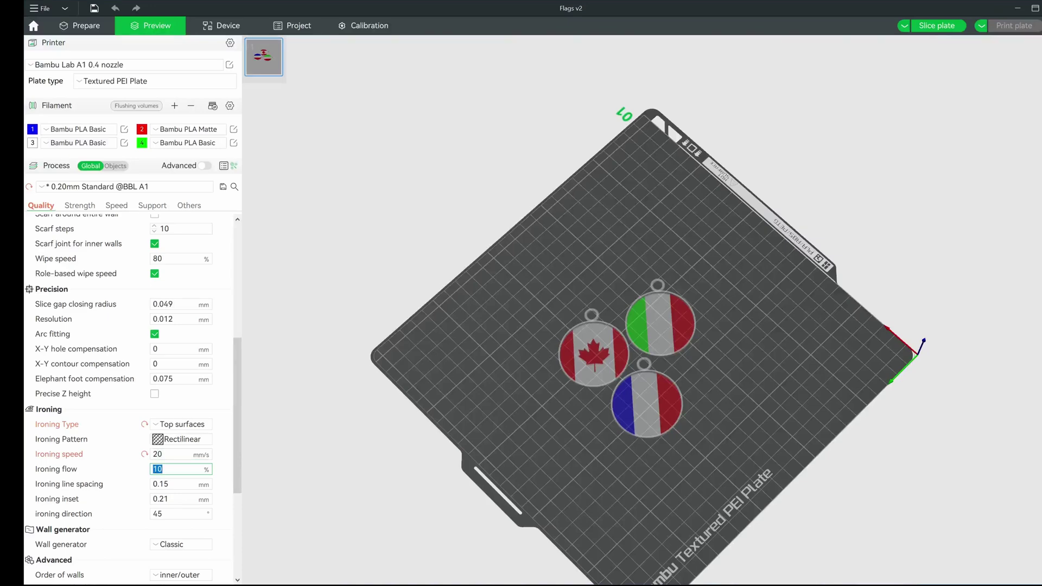
pyautogui.write('2')
pyautogui.press('Tab')
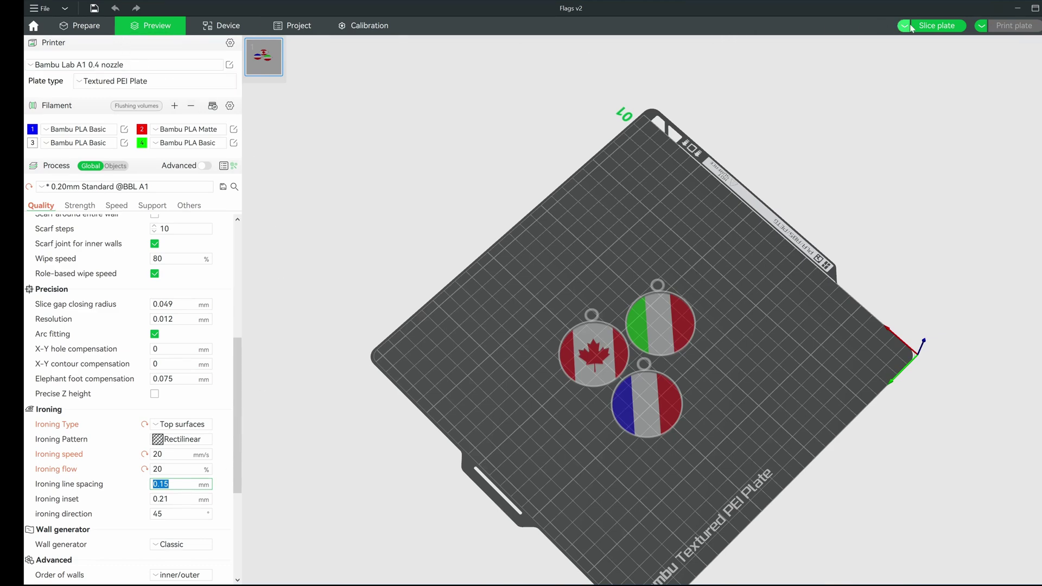
# Reslice the plate and prepare its print job for sending with flow dynamics calibration turned off
pyautogui.click(935, 26)
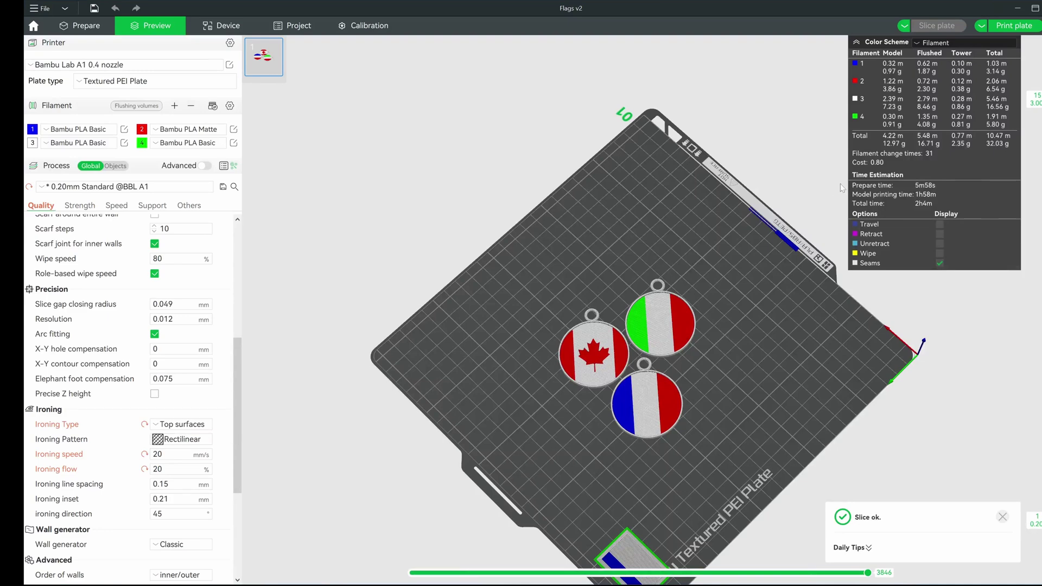
pyautogui.click(1013, 26)
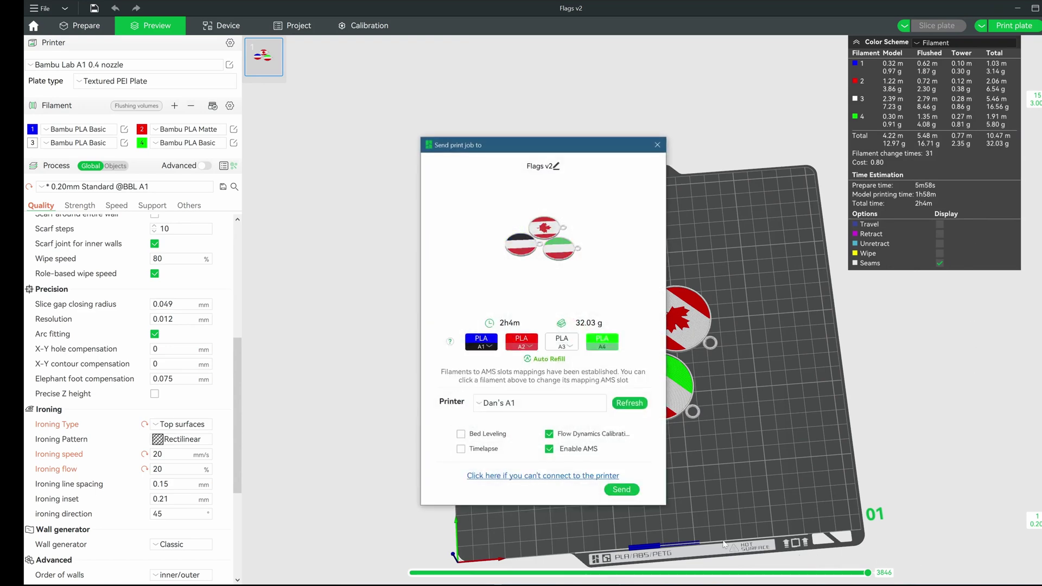
pyautogui.click(608, 439)
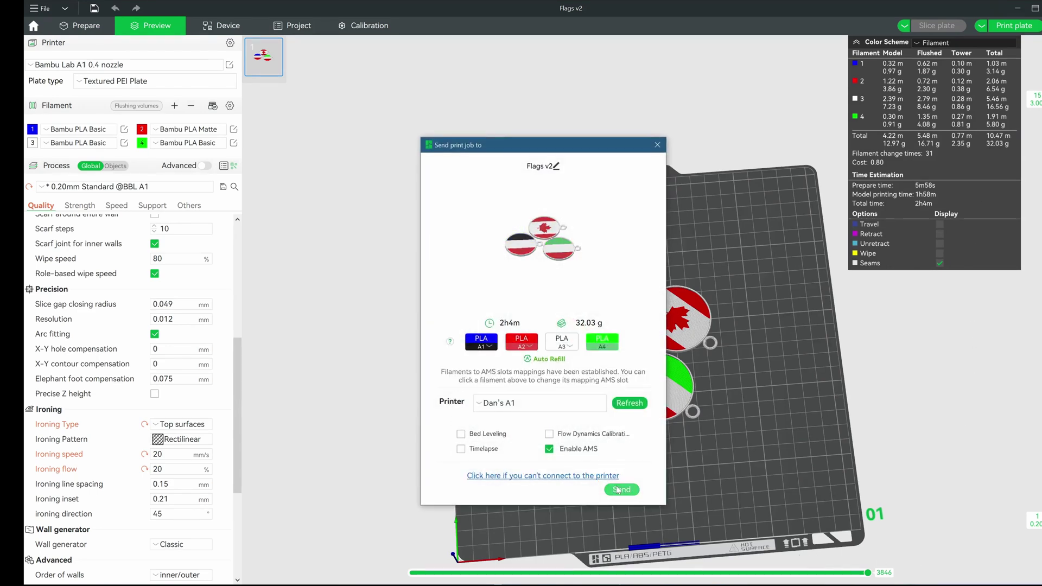